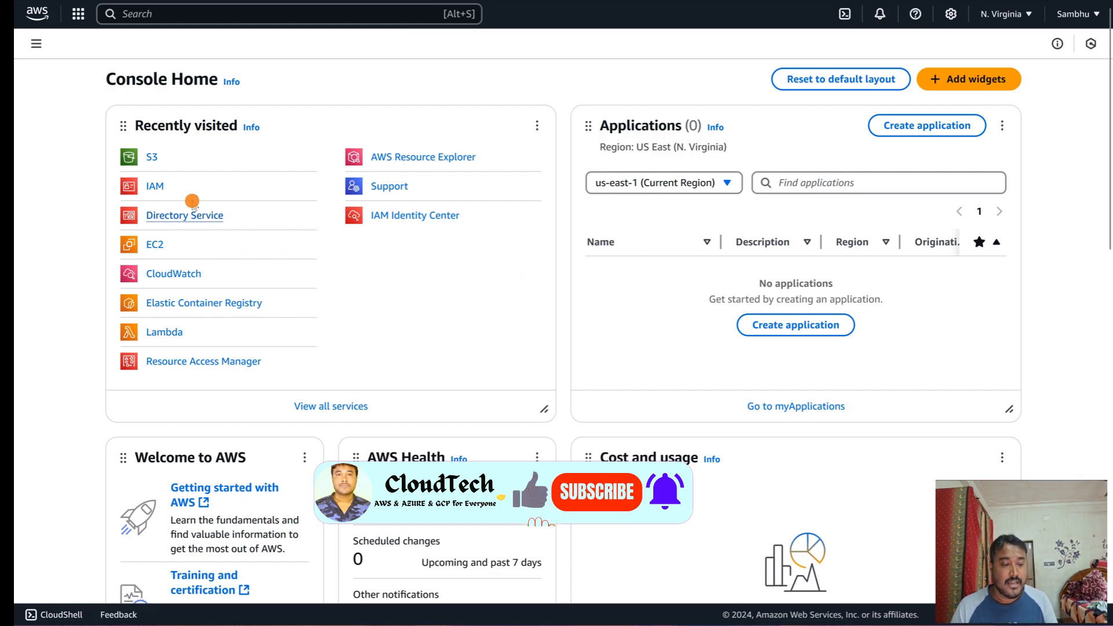
Open the appnatution S3 bucket's permissions and start editing its bucket policy
left_click(152, 159)
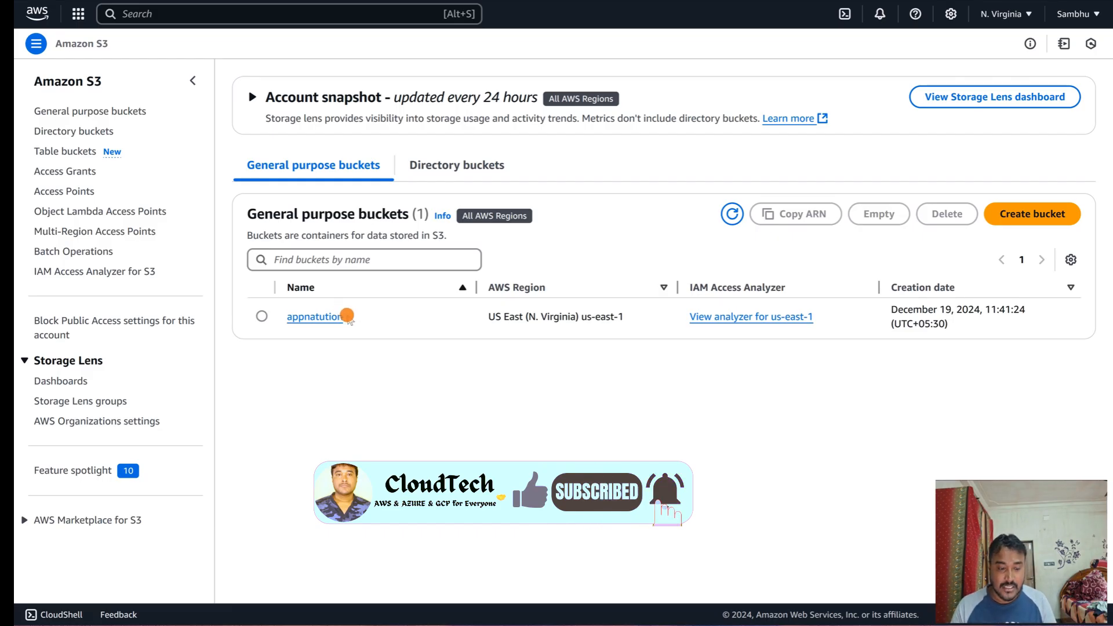
left_click(323, 318)
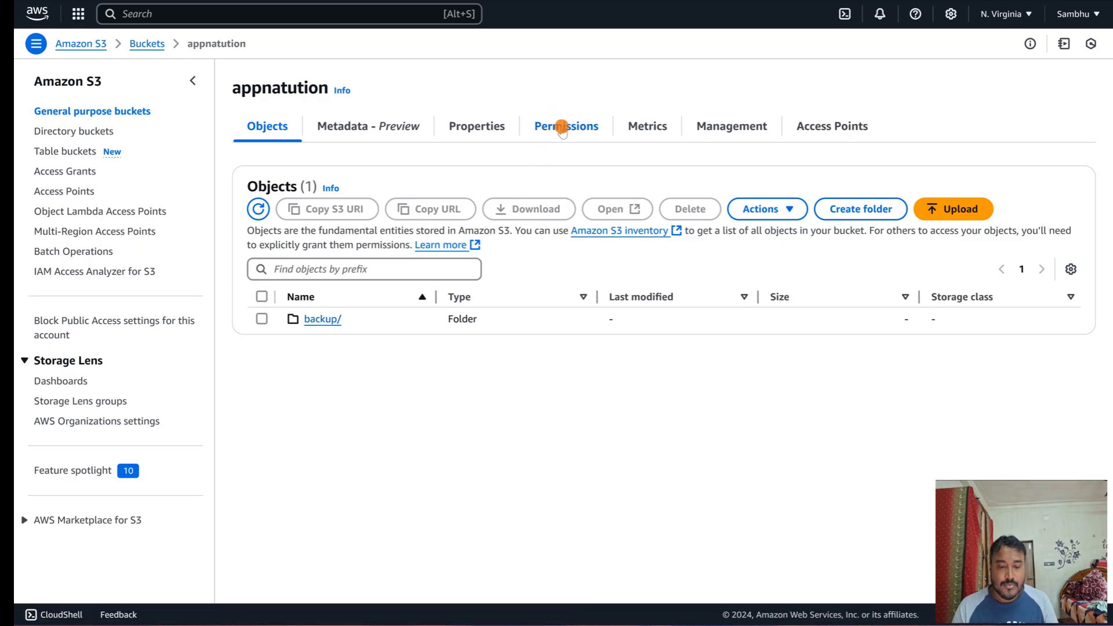
left_click(561, 128)
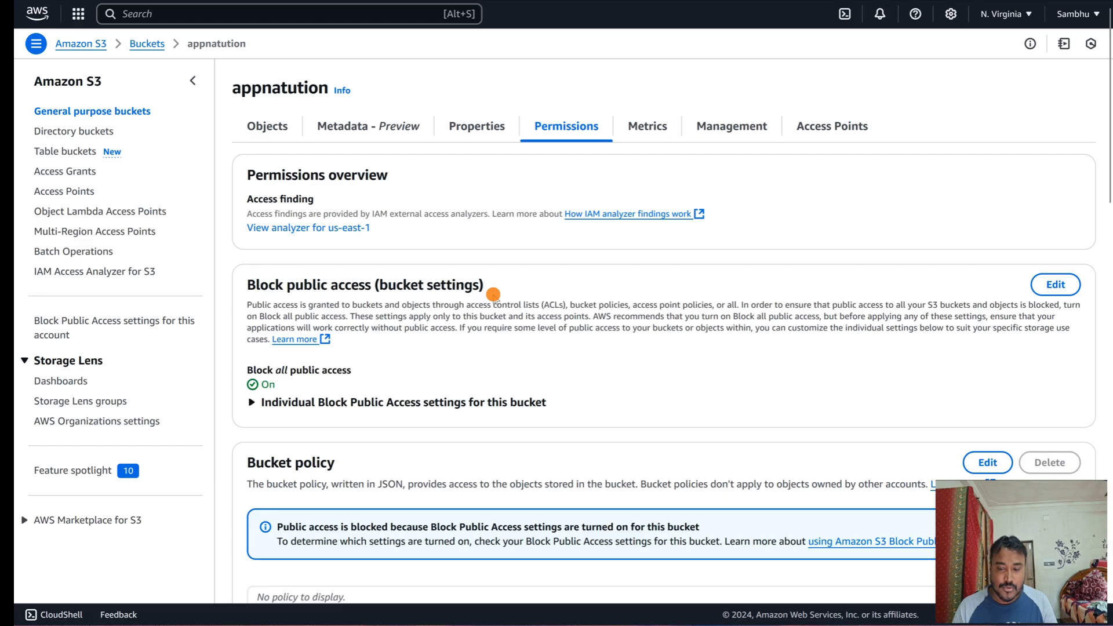
scroll(493, 295, "down", 2)
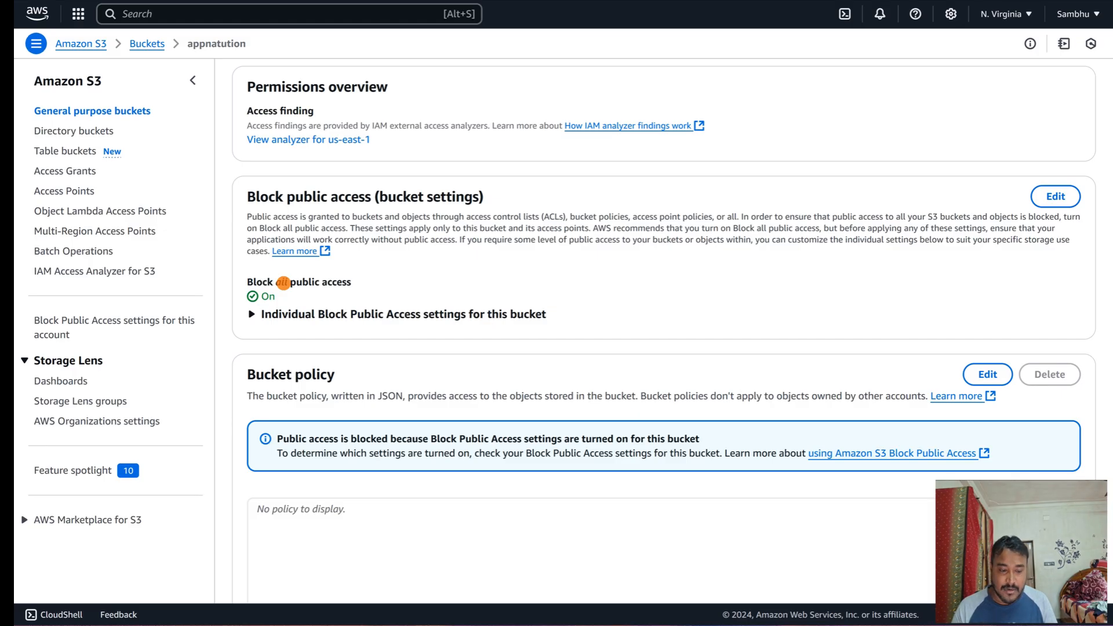
scroll(282, 283, "down", 1)
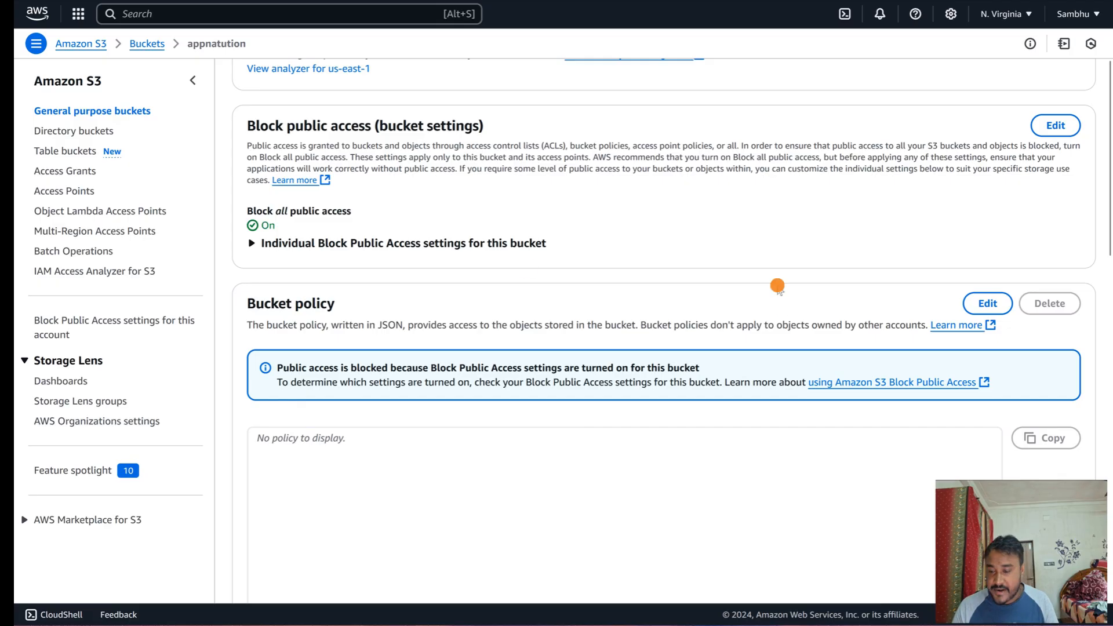
left_click(988, 304)
left_click(988, 303)
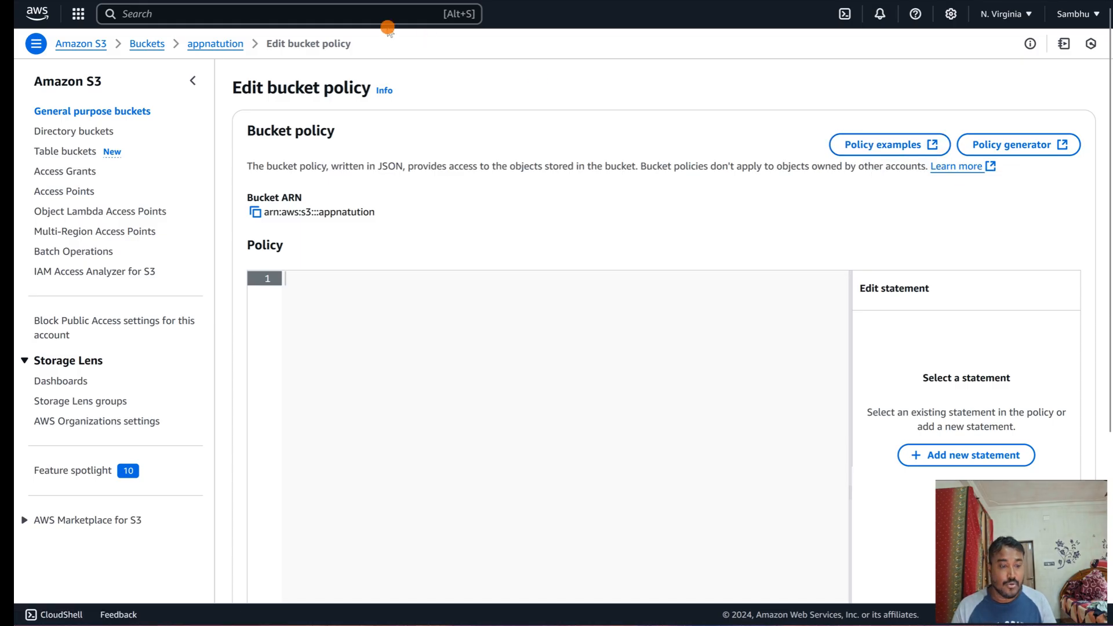
Review the Amazon S3 bucket policy examples in the AWS documentation, including the public read-only access section
left_click(371, 1)
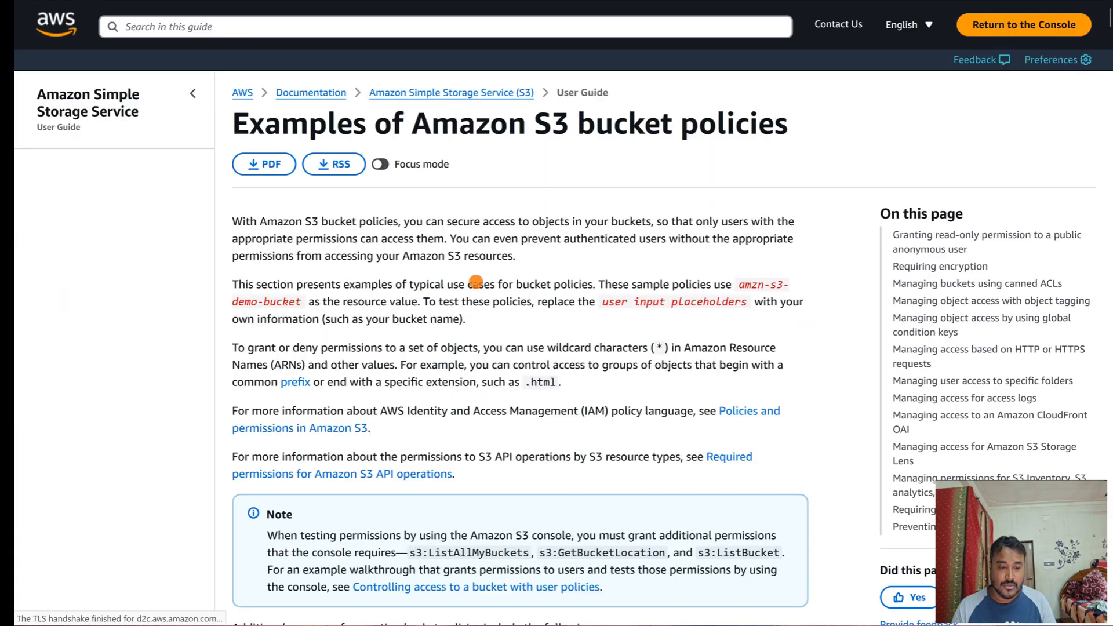
scroll(475, 283, "down", 3)
scroll(475, 283, "down", 10)
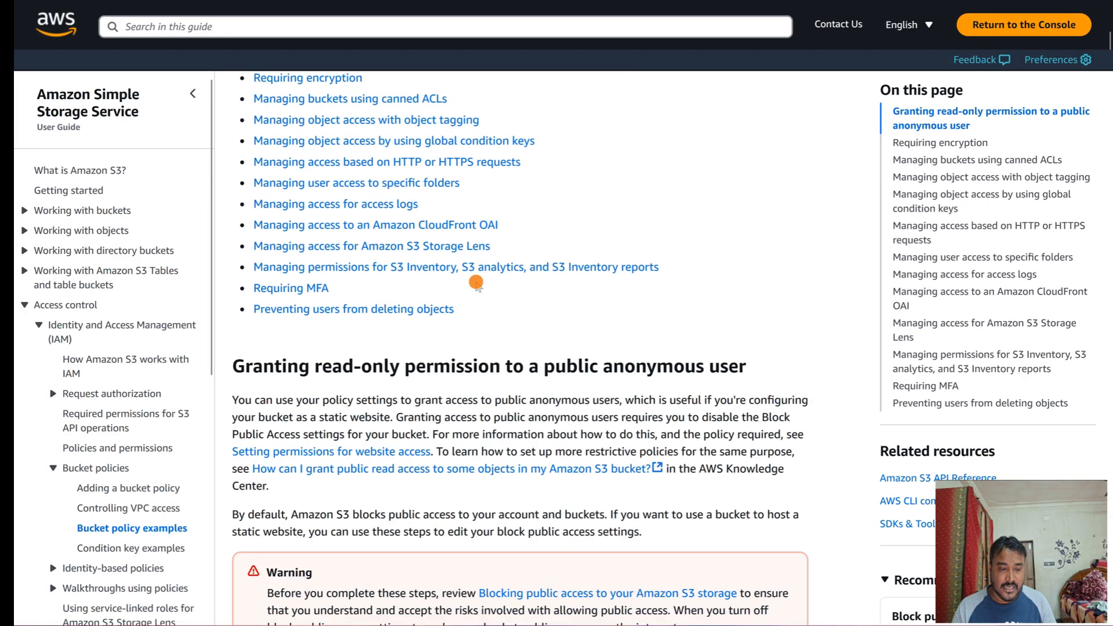
scroll(475, 283, "down", 10)
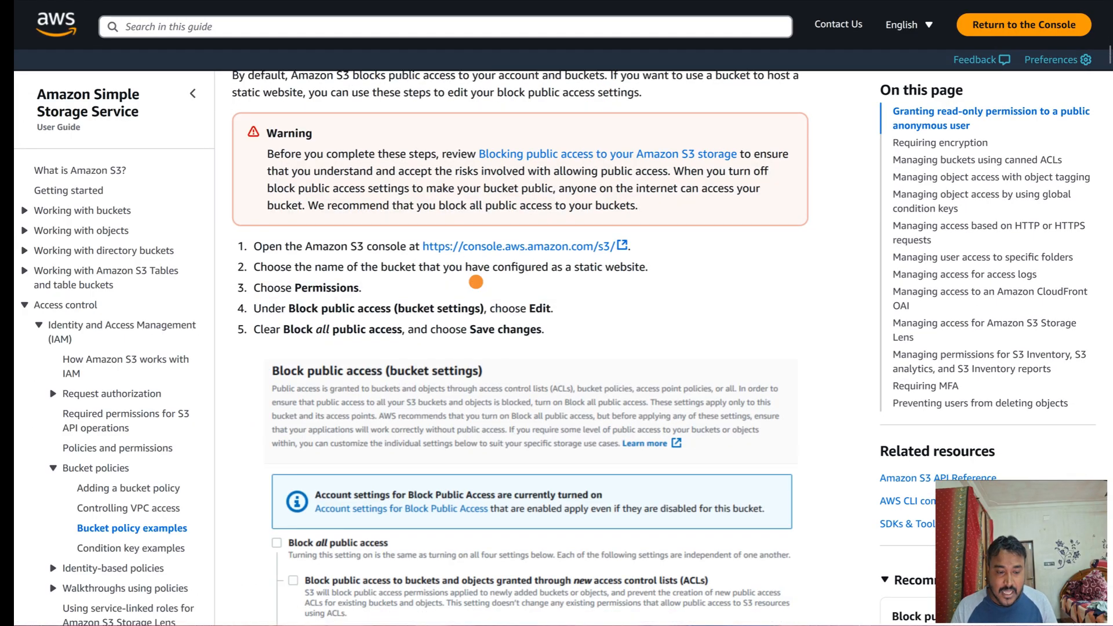
scroll(475, 283, "down", 10)
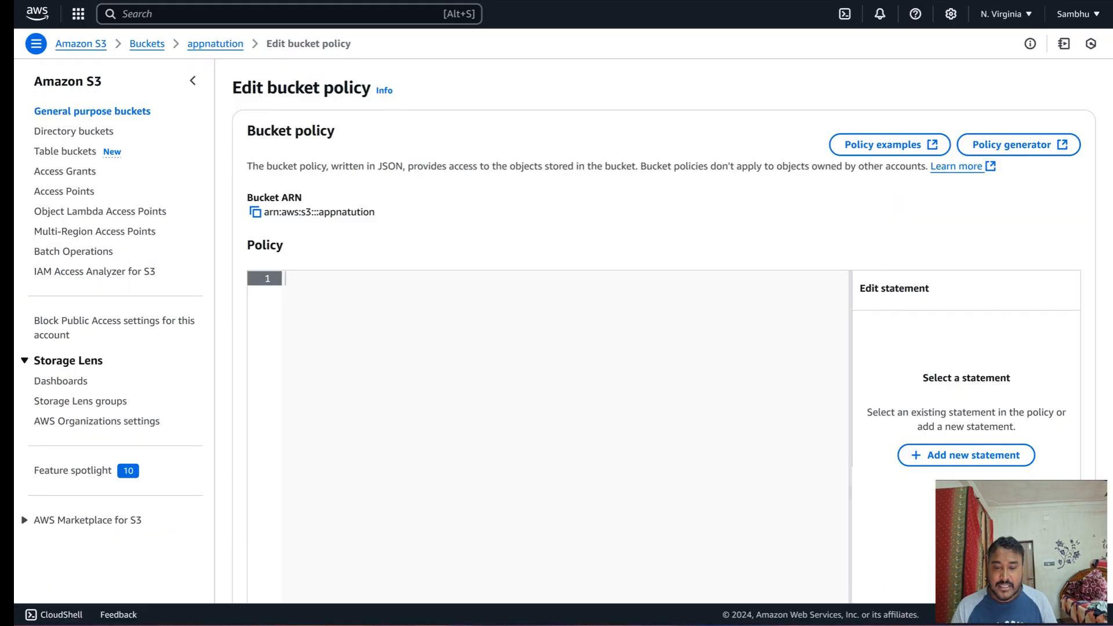
Open the AWS Policy Generator from the bucket policy editor and set the policy type to S3 Bucket Policy
left_click(1018, 145)
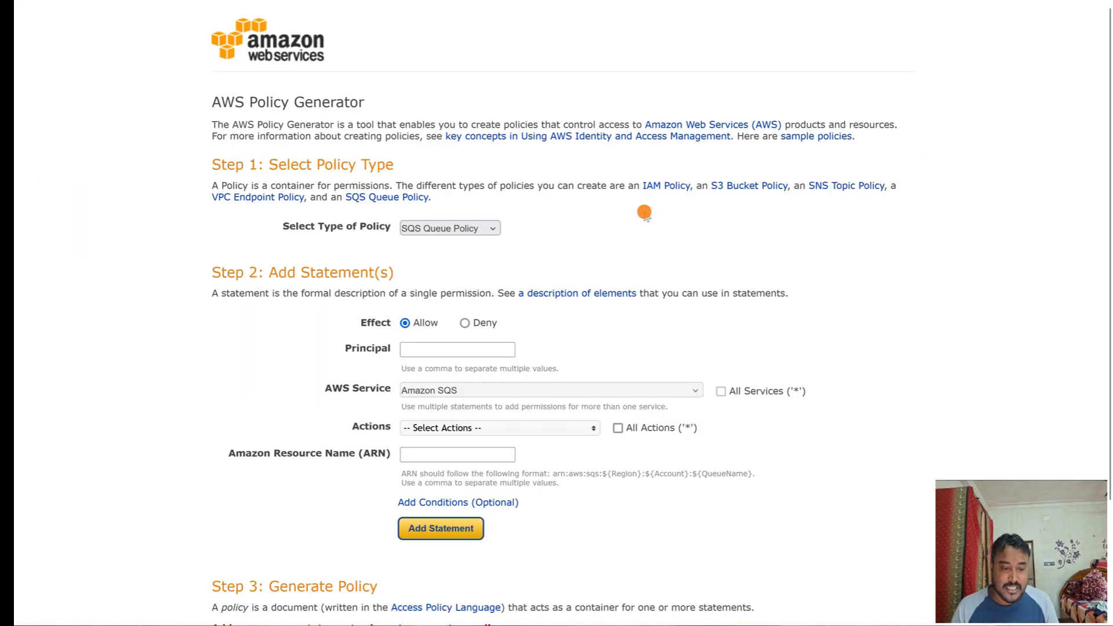
left_click(462, 232)
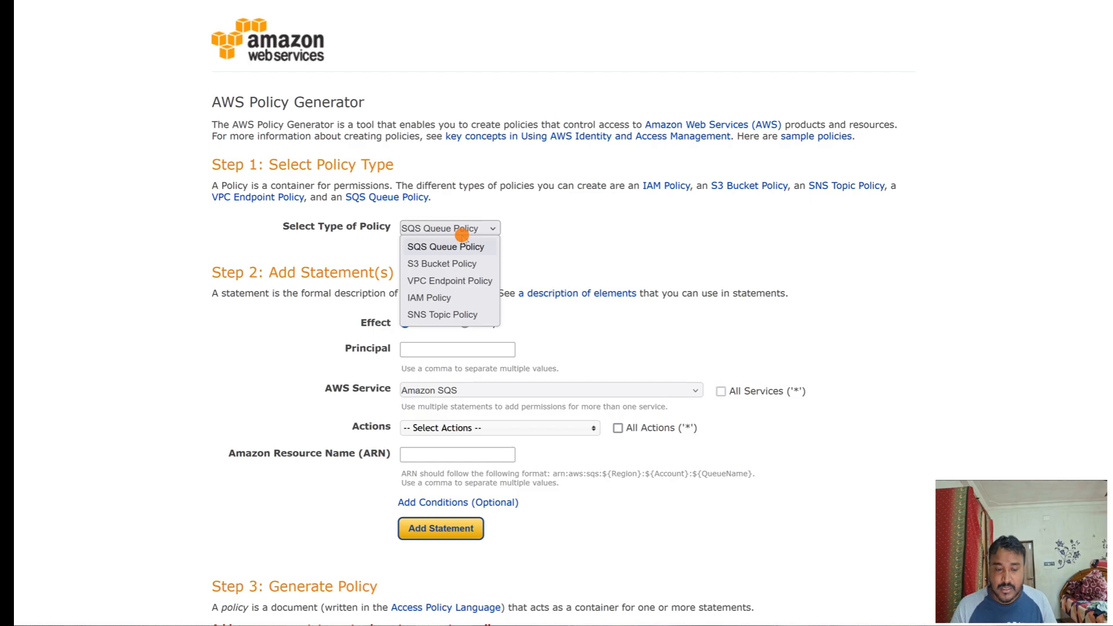
left_click(458, 264)
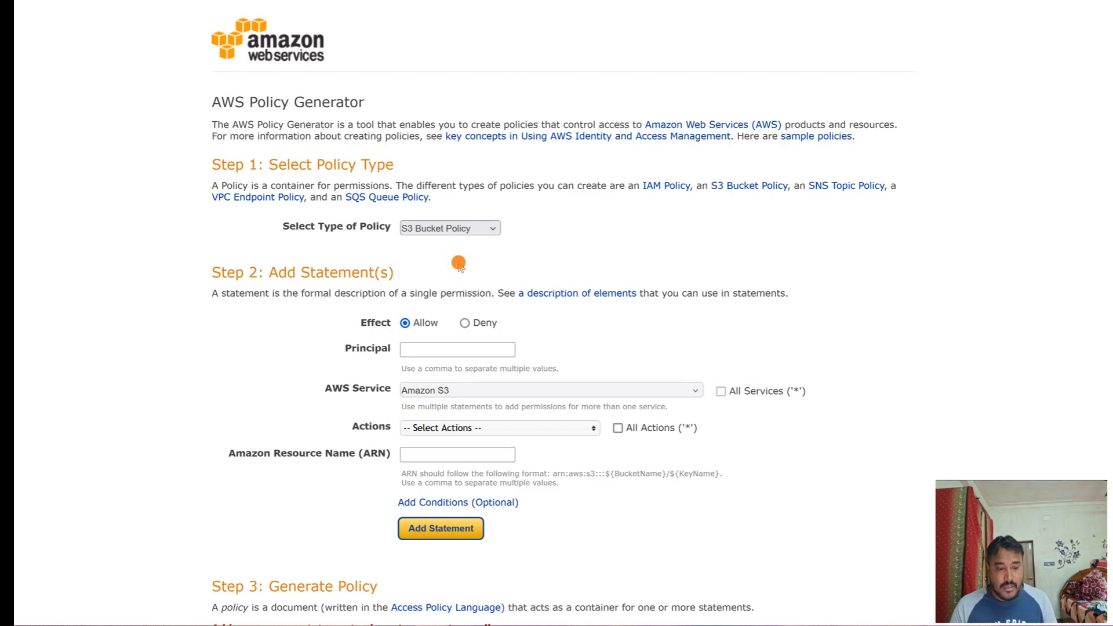
Set the statement's principal to * in the policy generator
scroll(299, 310, "down", 1)
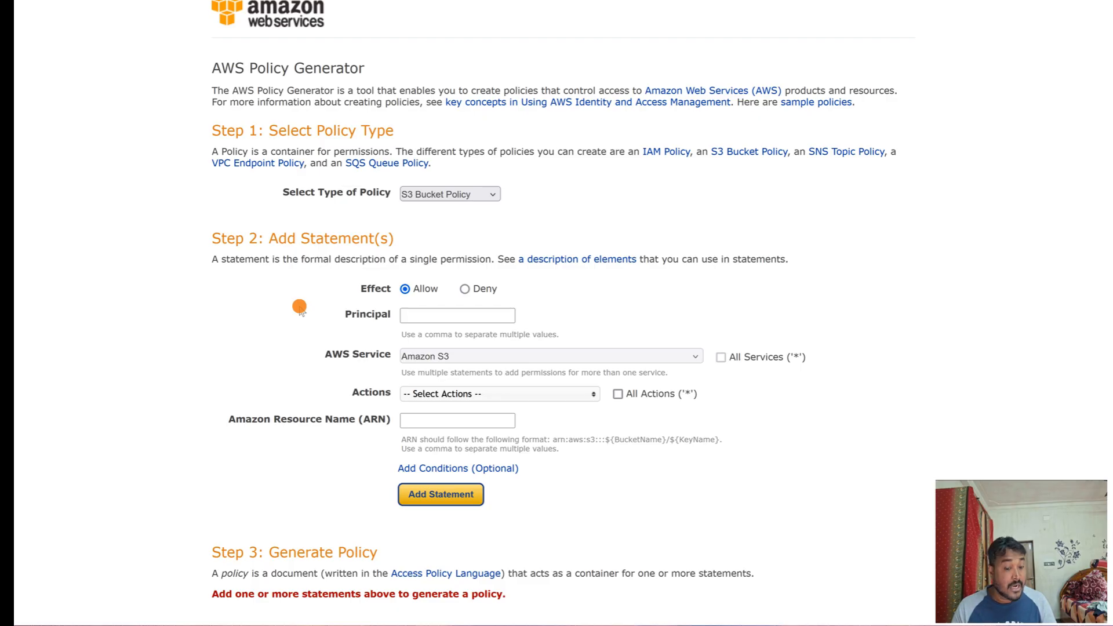
left_click(408, 313)
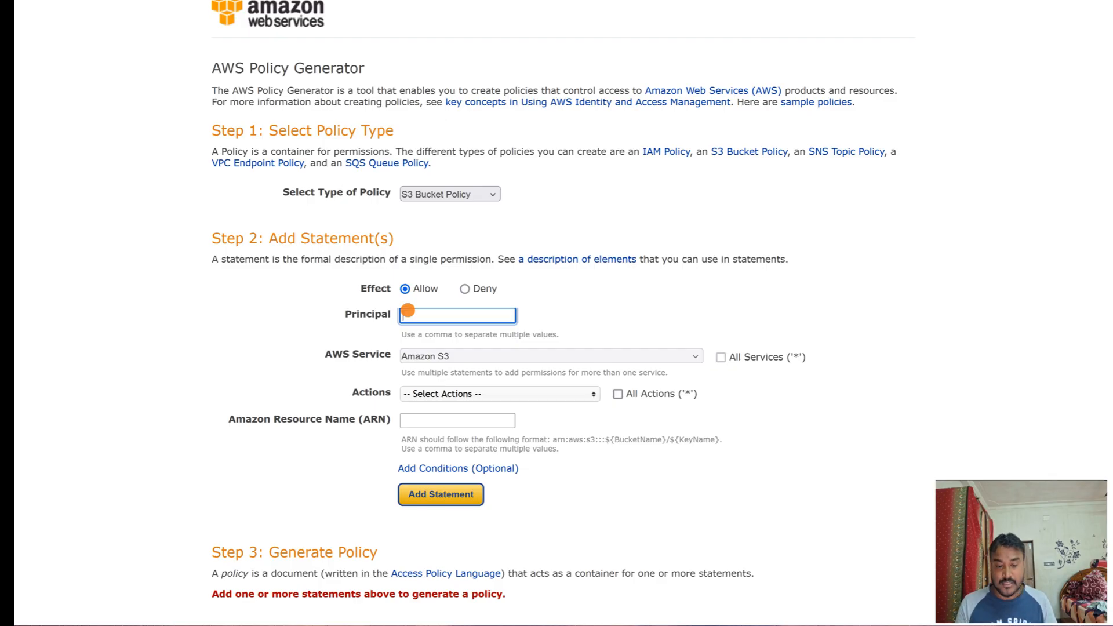
type("*")
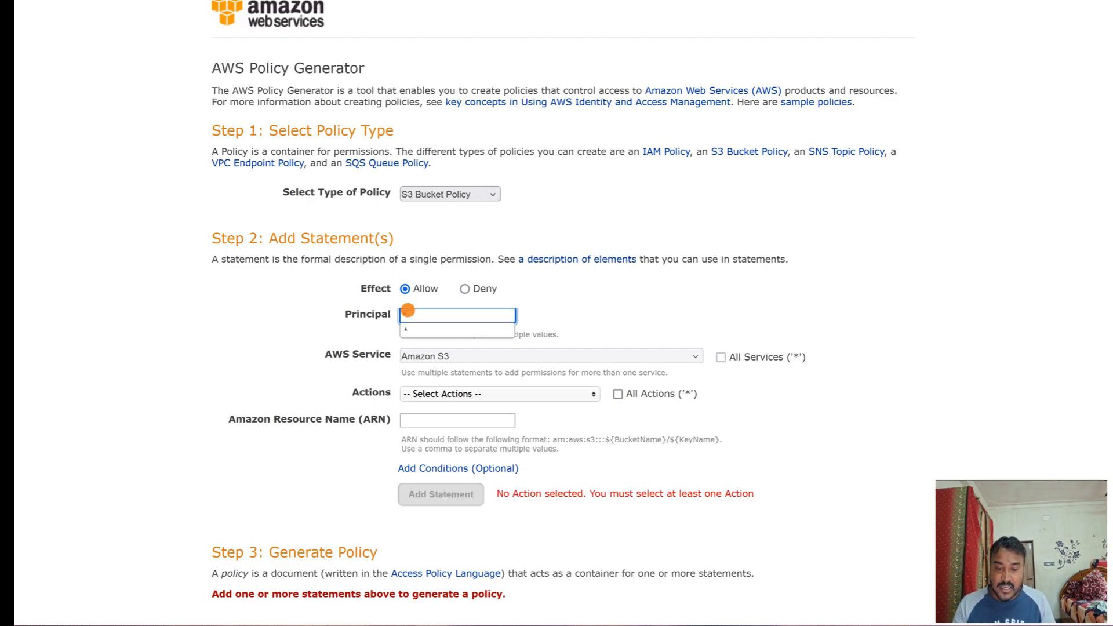
left_click(594, 300)
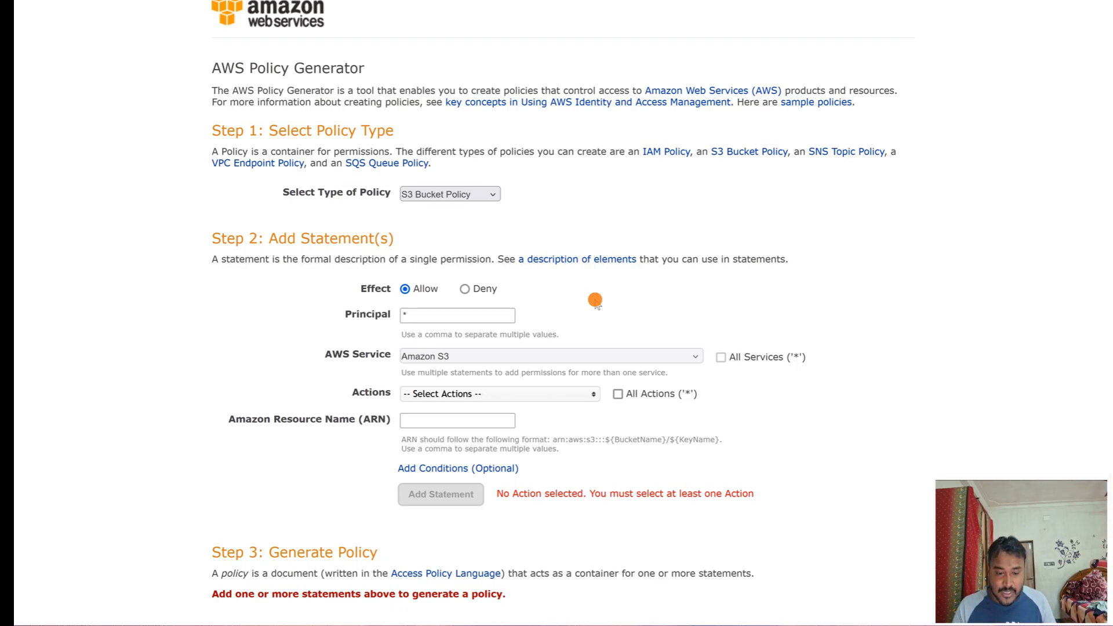
Add the GetObject action to the Amazon S3 policy statement
scroll(595, 298, "down", 2)
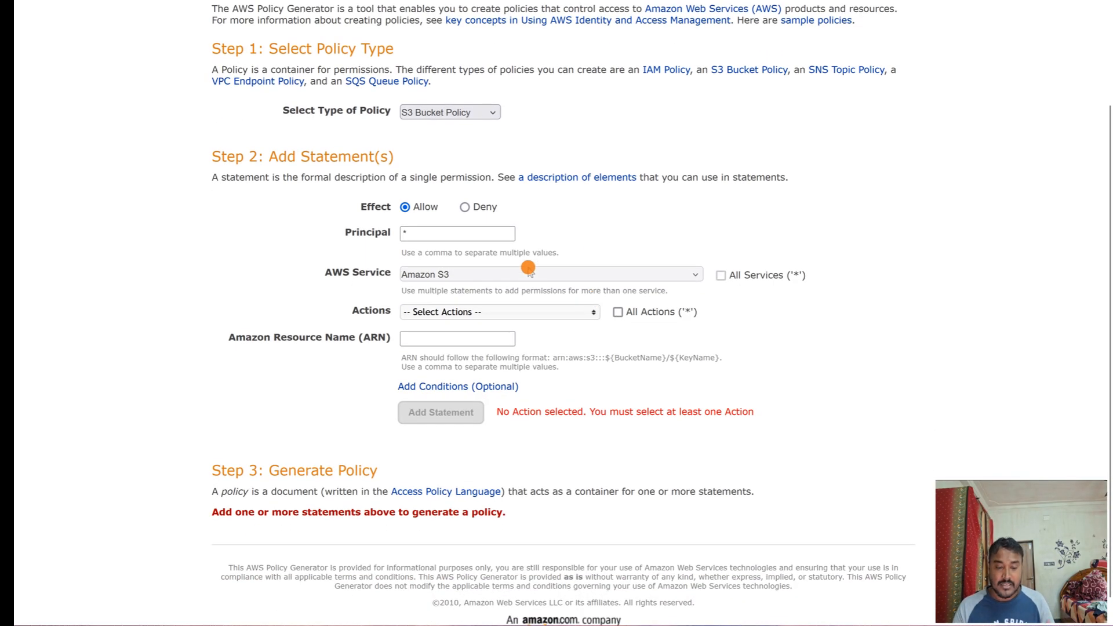
left_click(494, 313)
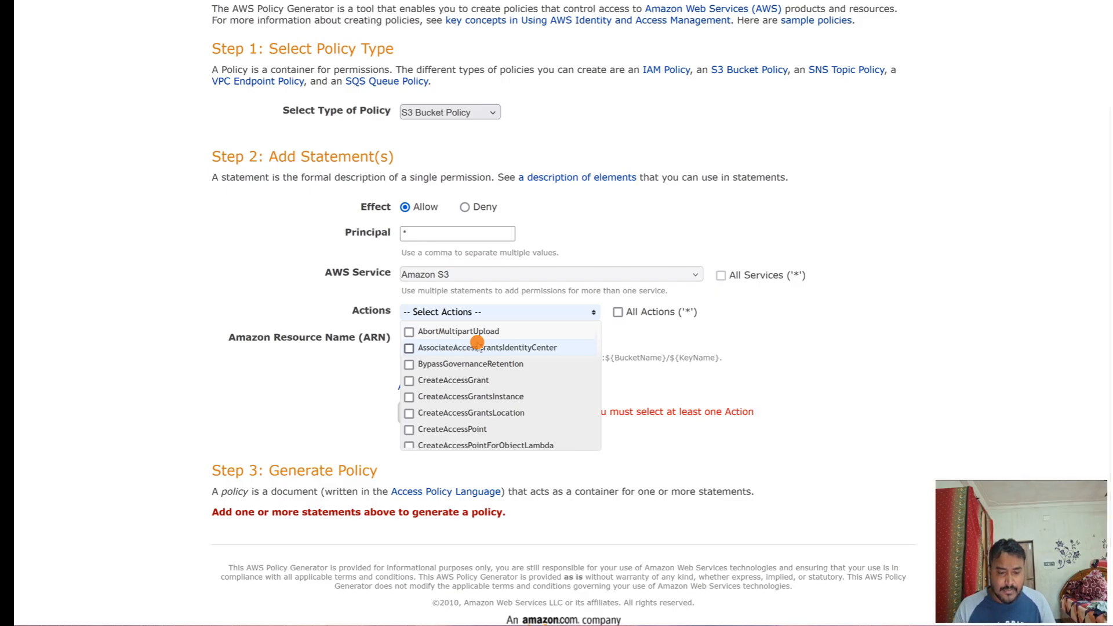
scroll(487, 424, "down", 1)
scroll(487, 424, "down", 1)
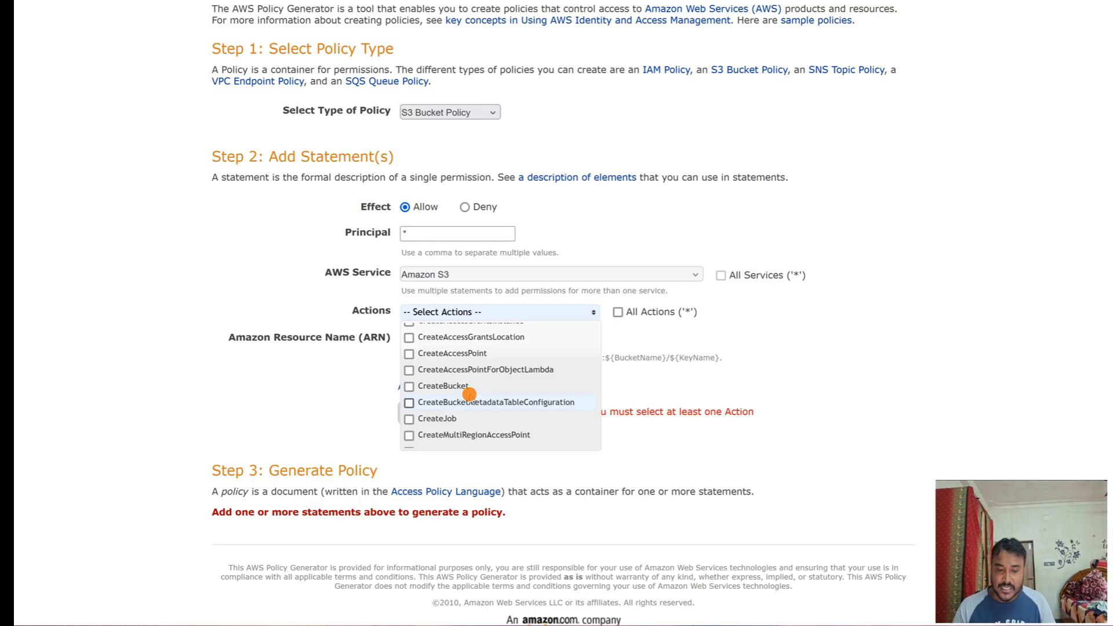
scroll(469, 394, "down", 5)
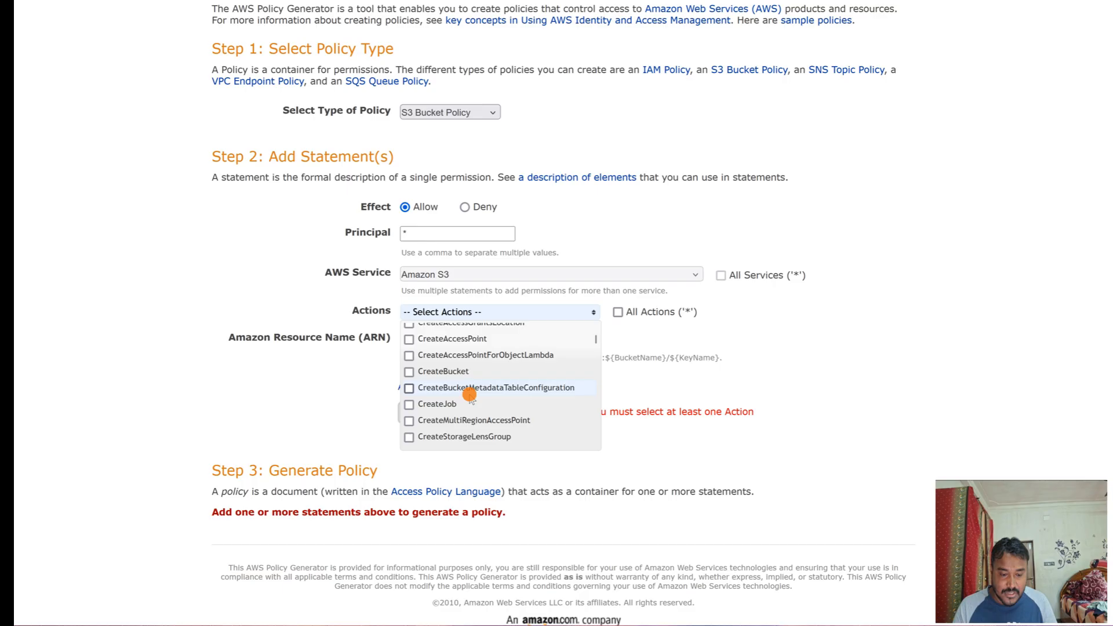
scroll(470, 396, "down", 3)
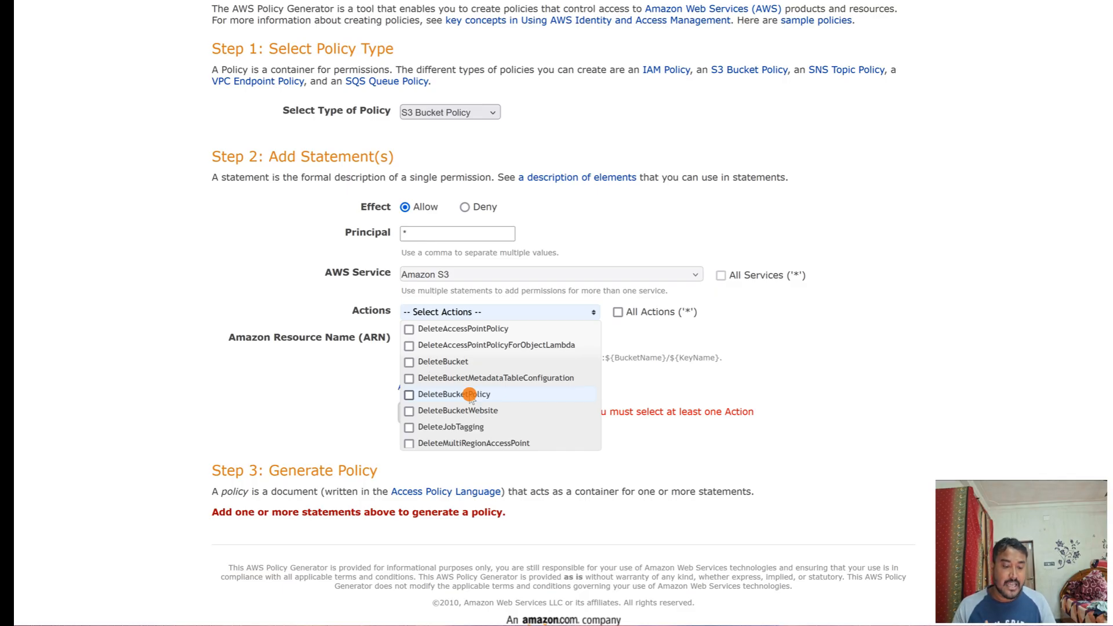
scroll(469, 395, "down", 10)
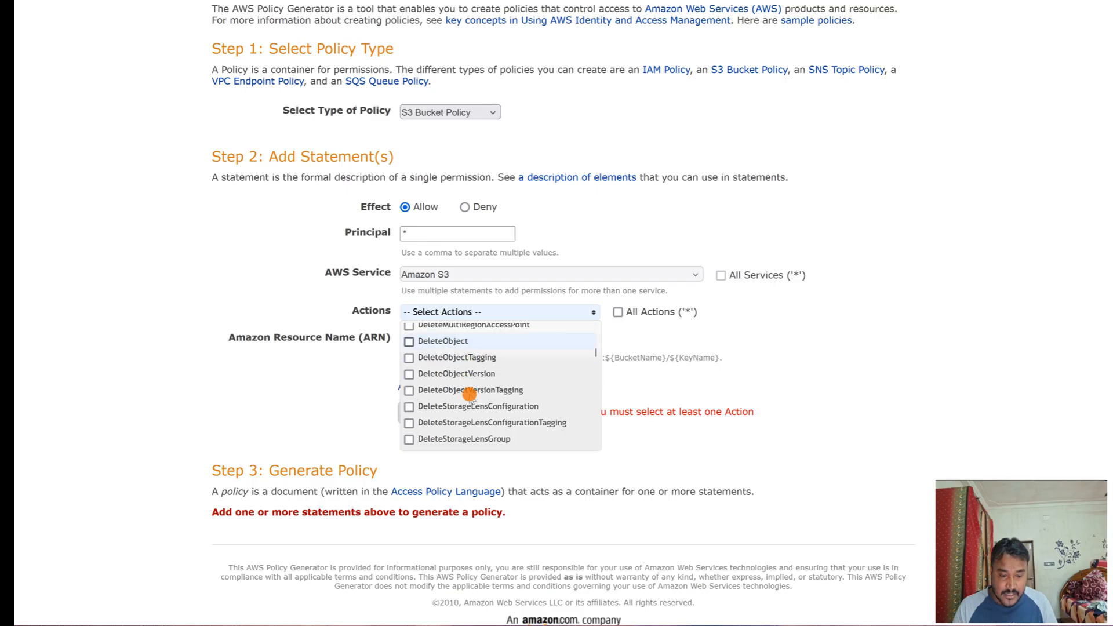
scroll(470, 395, "down", 1)
scroll(470, 394, "down", 5)
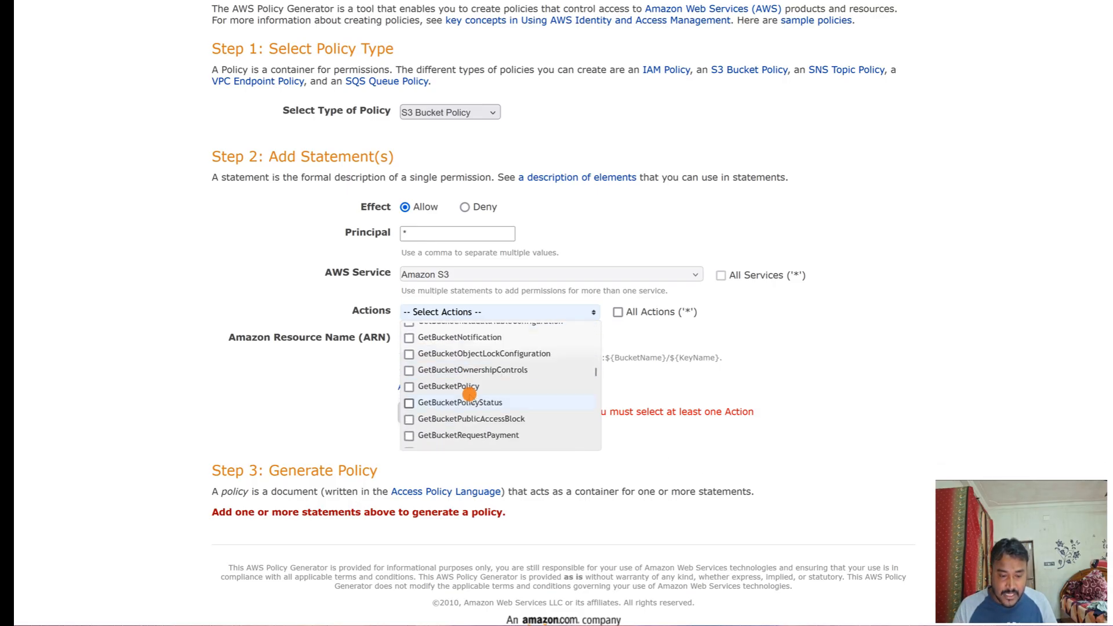
scroll(470, 395, "up", 2)
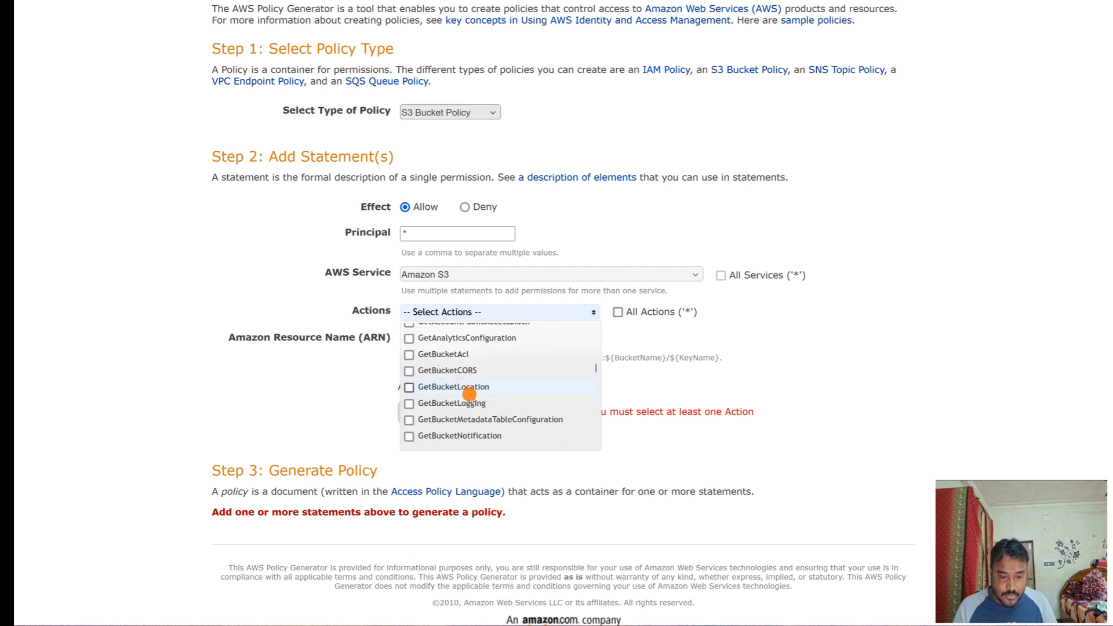
scroll(469, 394, "down", 1)
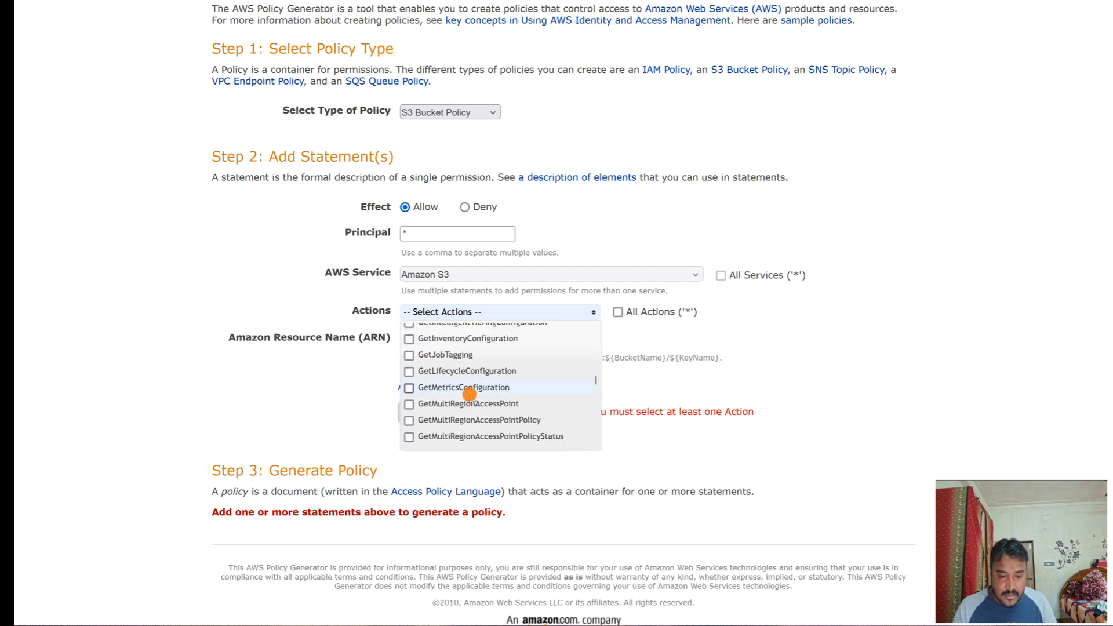
scroll(470, 395, "down", 2)
left_click(409, 361)
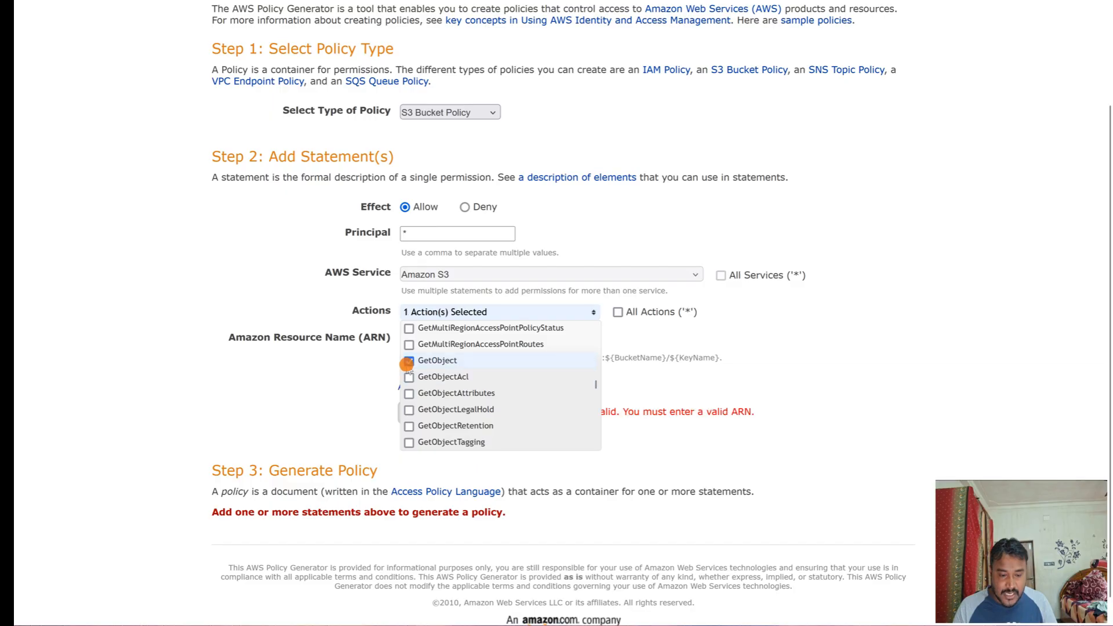
Add the PutObject action to the policy statement's selected actions
scroll(470, 394, "down", 12)
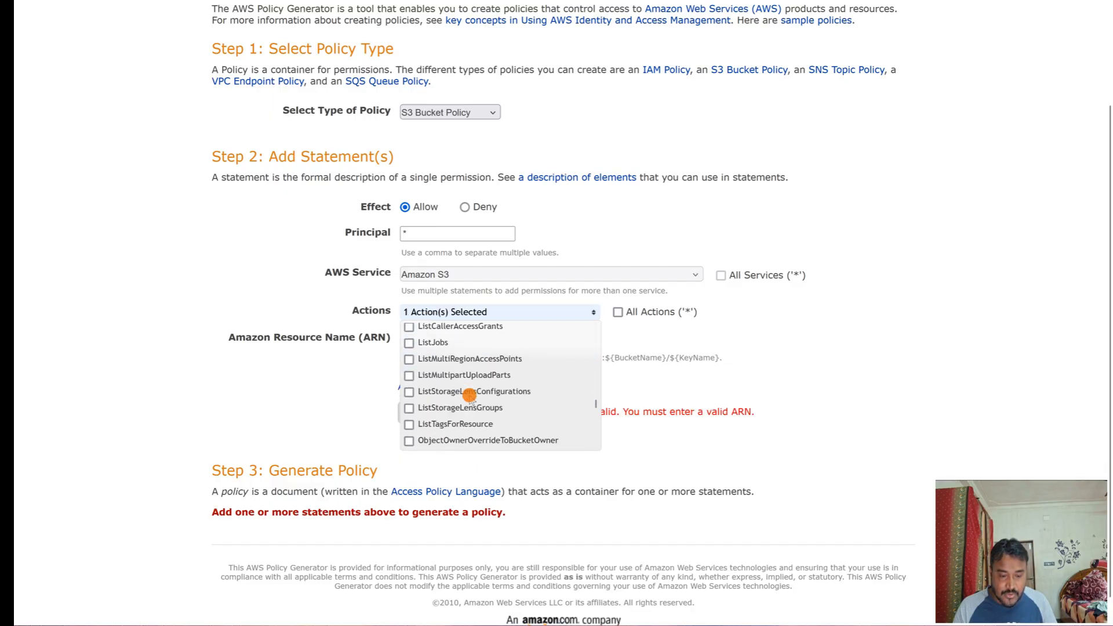
scroll(470, 395, "down", 2)
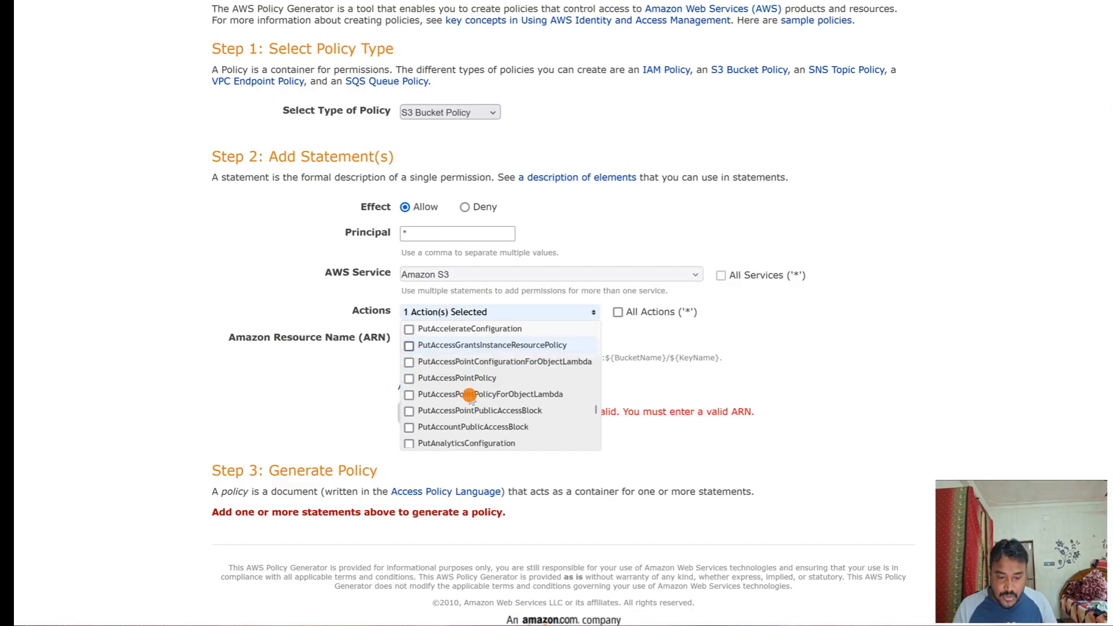
scroll(470, 396, "down", 6)
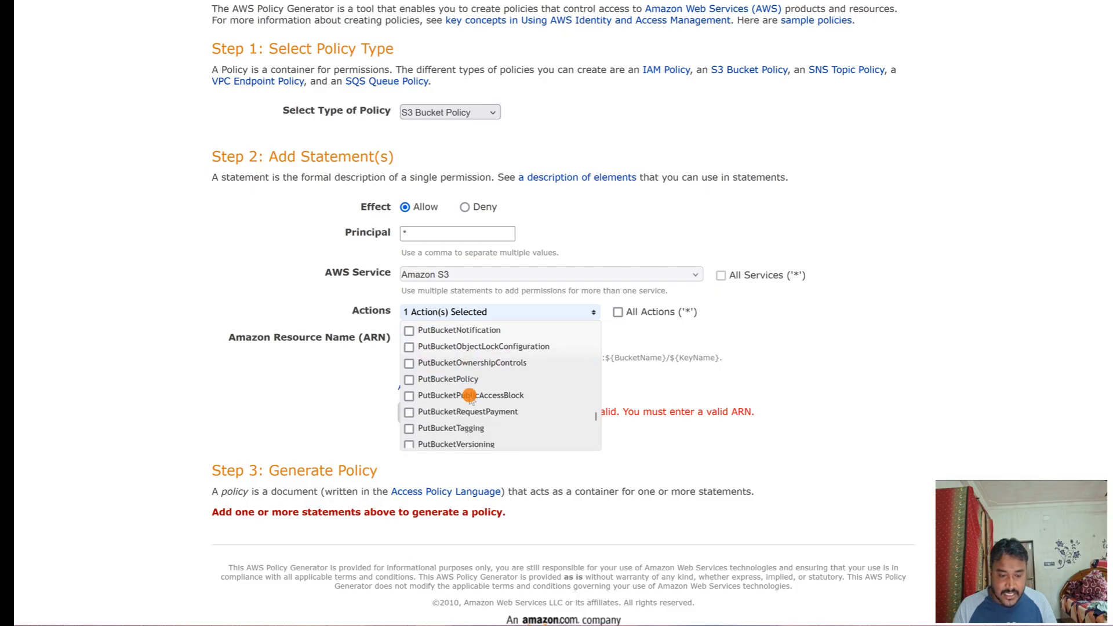
scroll(470, 396, "down", 2)
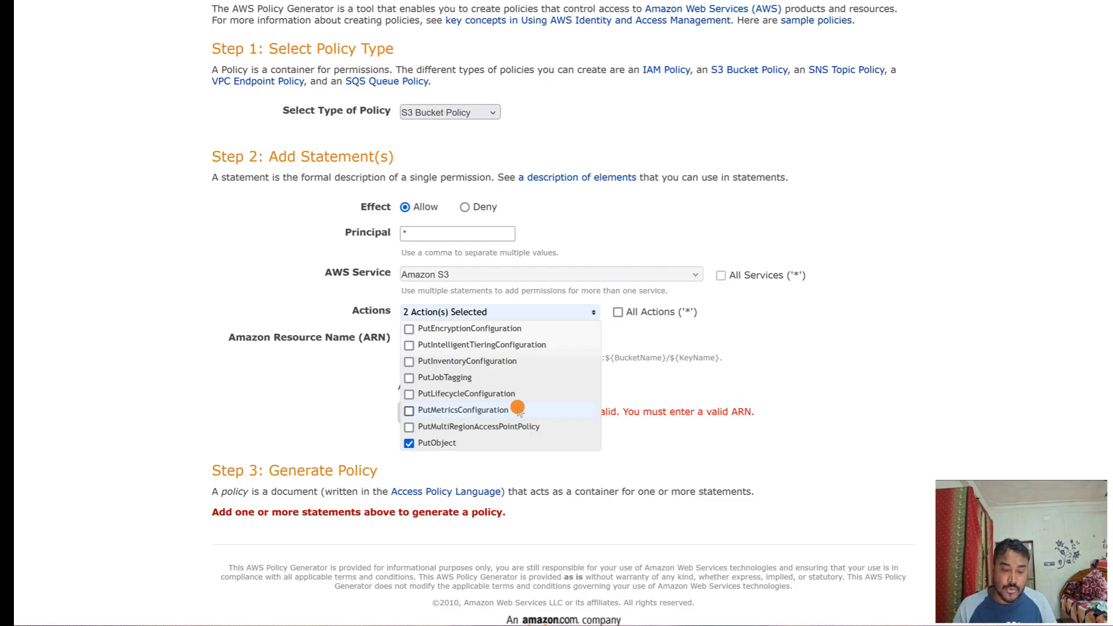
Look through the remaining S3 actions and add a third action to the policy statement
scroll(517, 407, "down", 6)
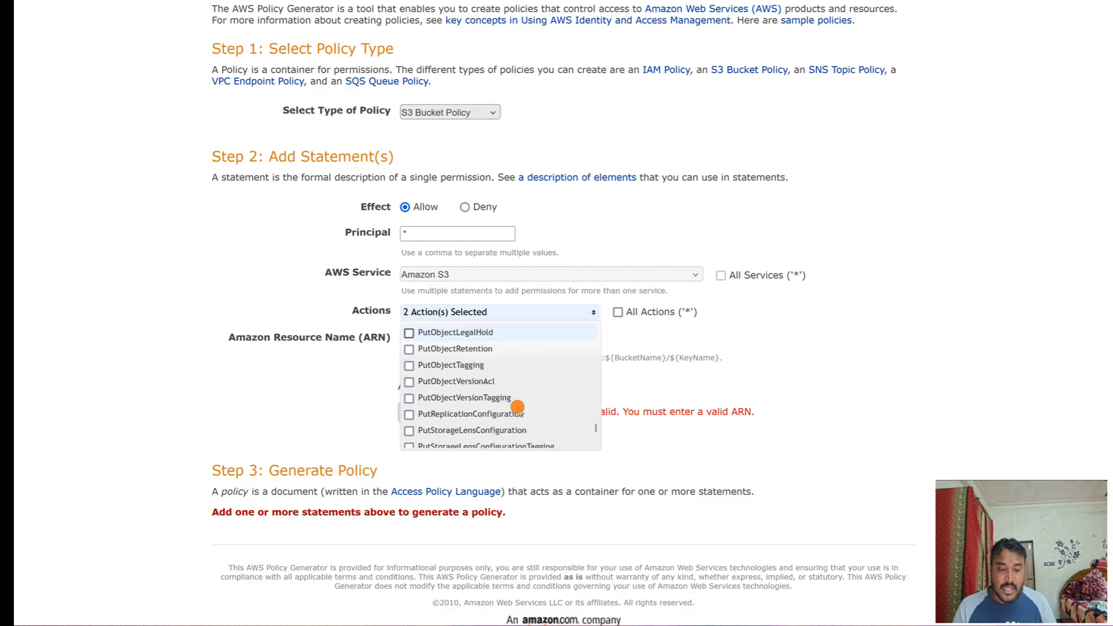
scroll(518, 407, "down", 3)
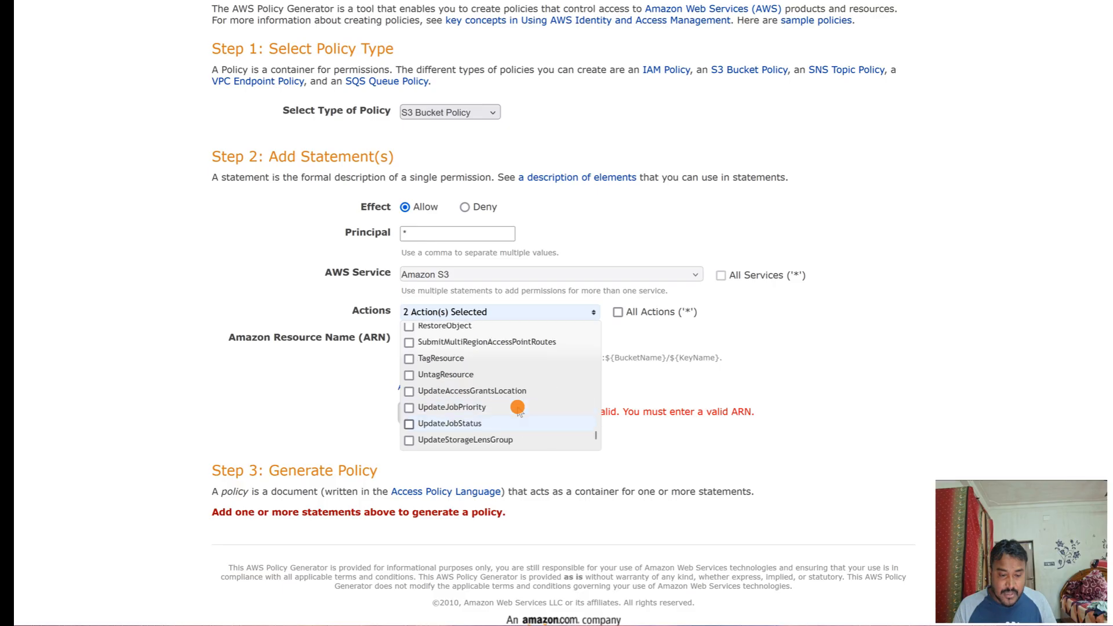
scroll(518, 408, "up", 2)
scroll(518, 407, "up", 10)
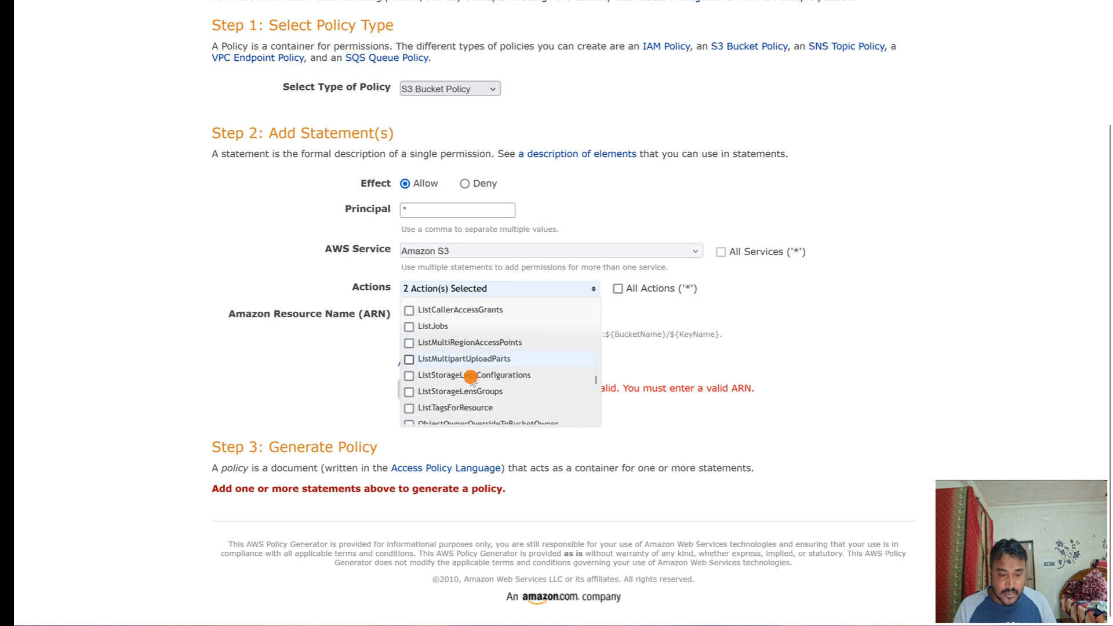
scroll(471, 380, "down", 2)
scroll(470, 379, "up", 1)
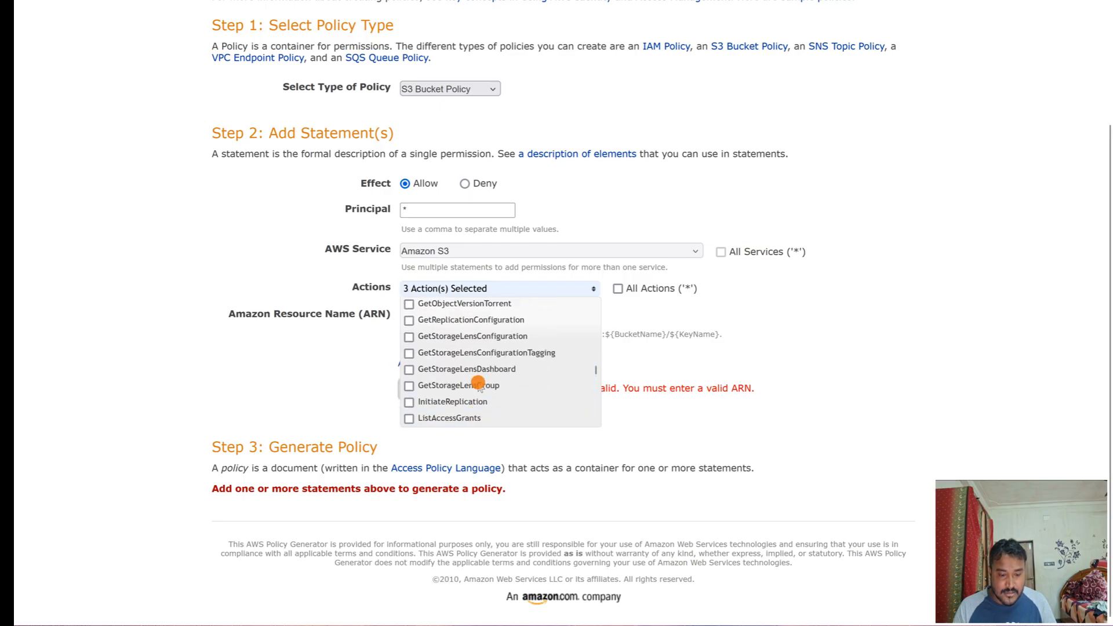
Look through the S3 actions around ListBucket for further permissions and close the actions list
scroll(478, 382, "down", 1)
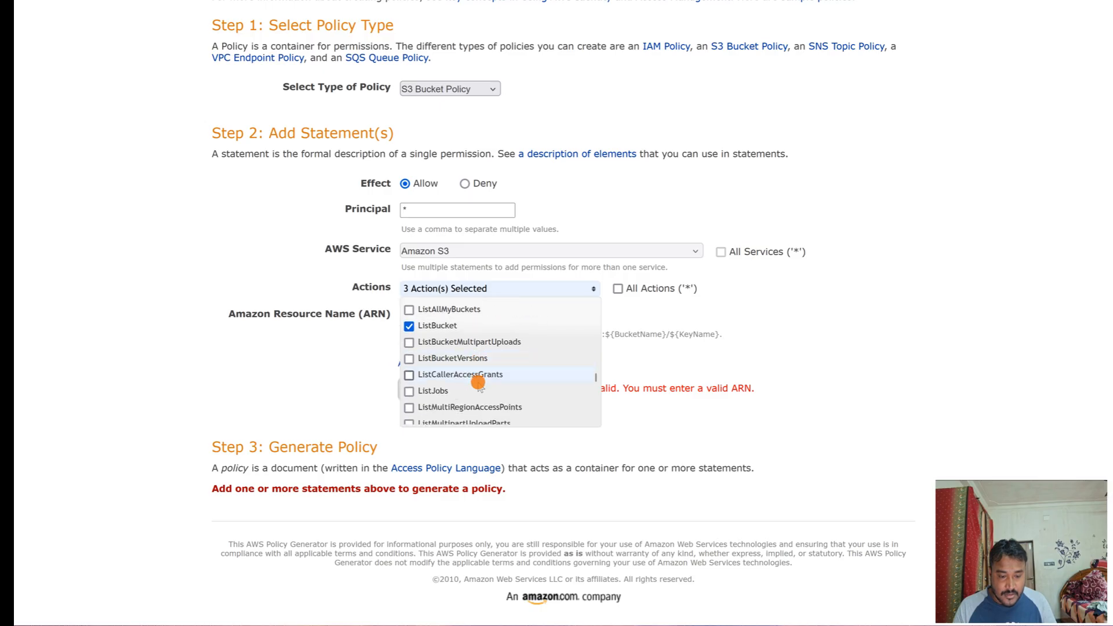
scroll(478, 382, "down", 3)
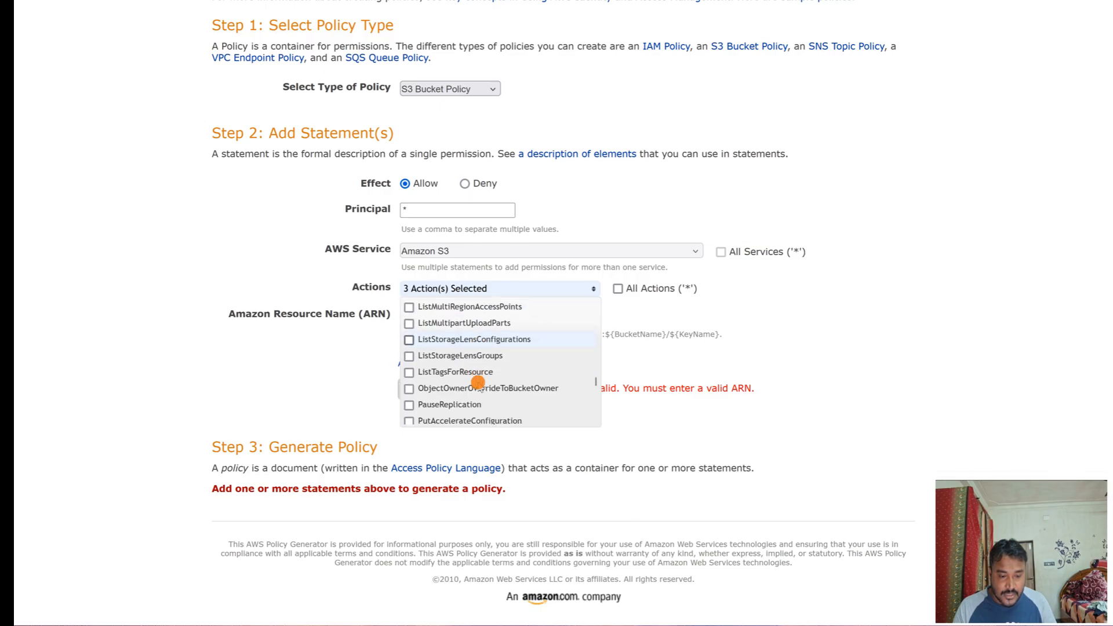
scroll(478, 382, "up", 5)
scroll(478, 382, "up", 5)
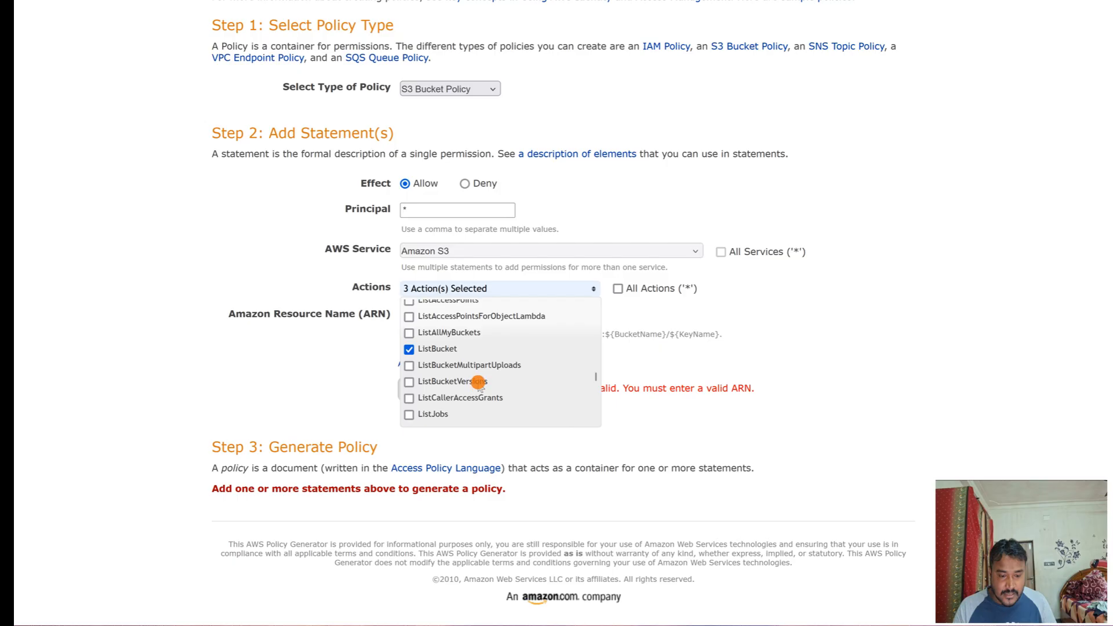
scroll(478, 382, "up", 4)
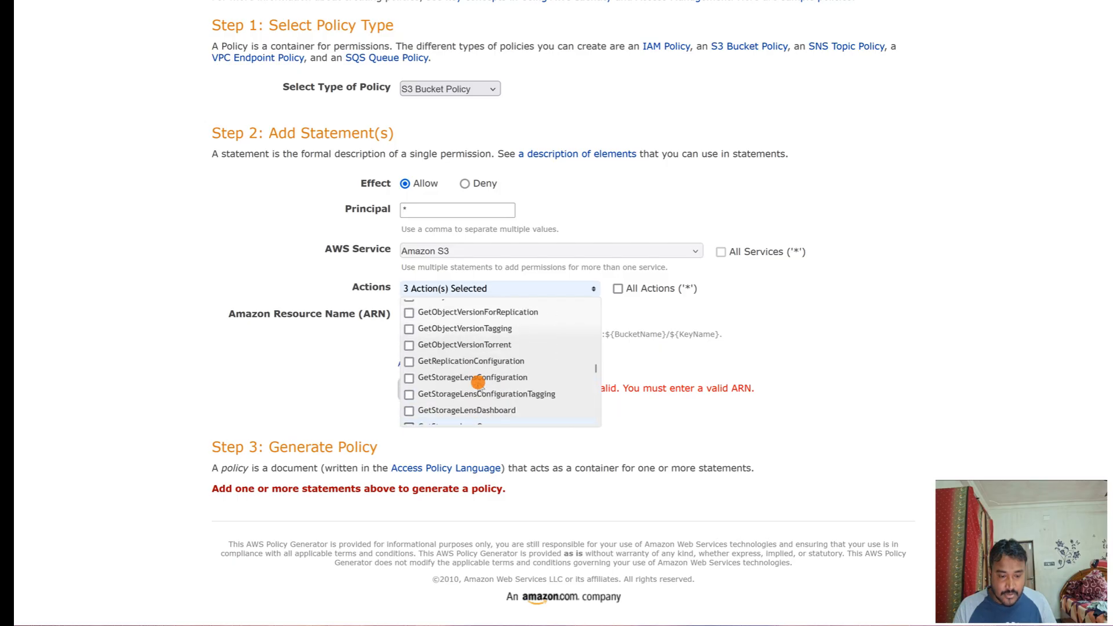
left_click(798, 346)
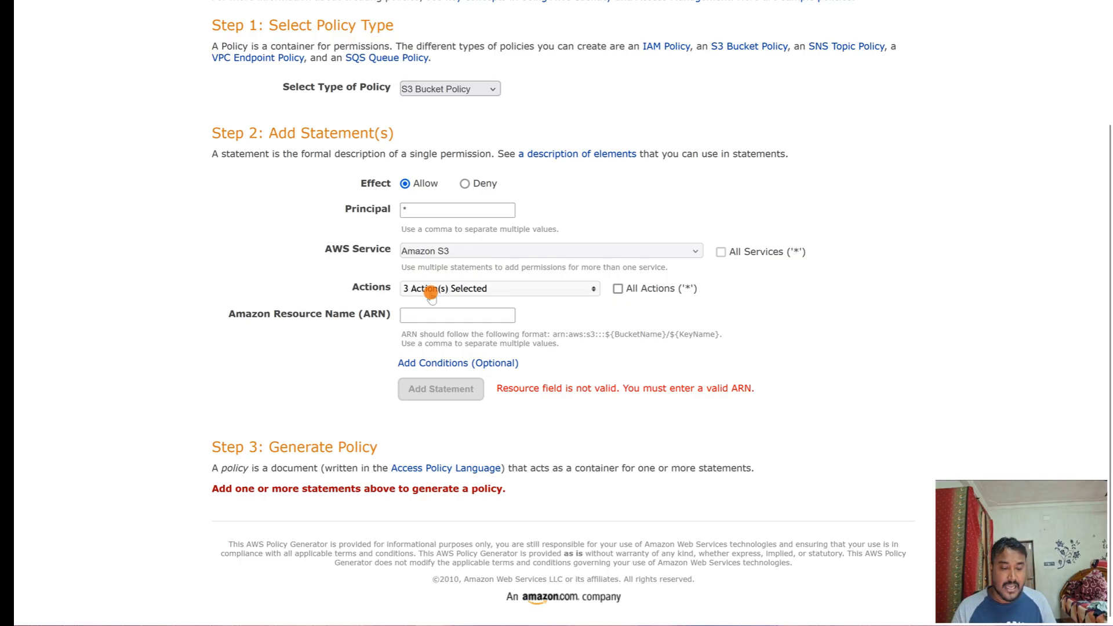
Set the statement's Amazon Resource Name to arn:aws:s3:::appnatution, copied from the Edit bucket policy page
left_click(429, 314)
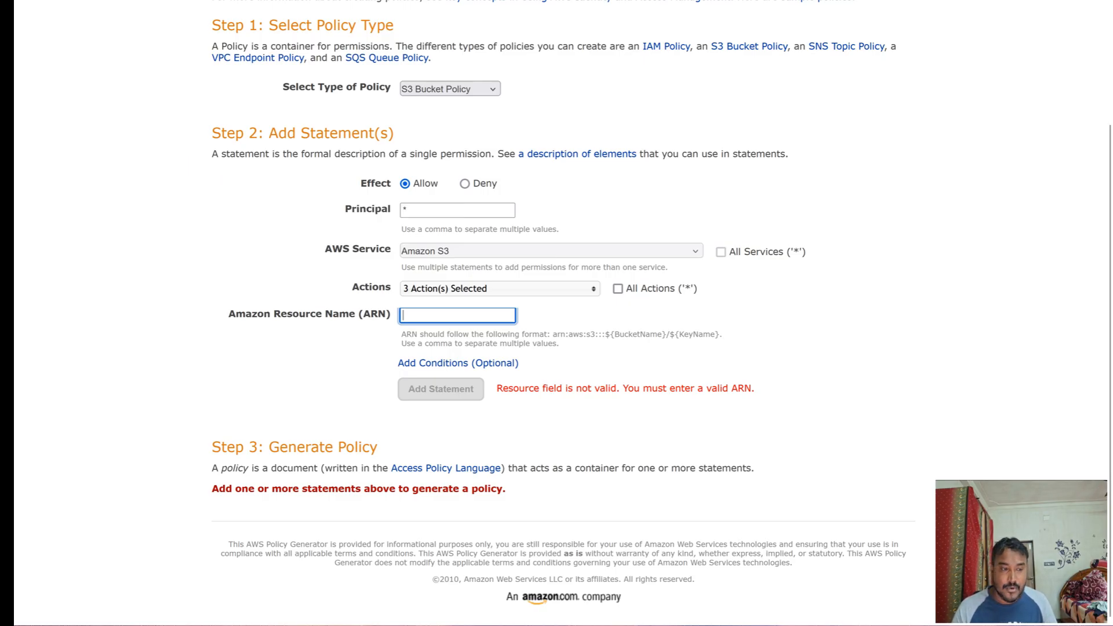
left_click(116, 1)
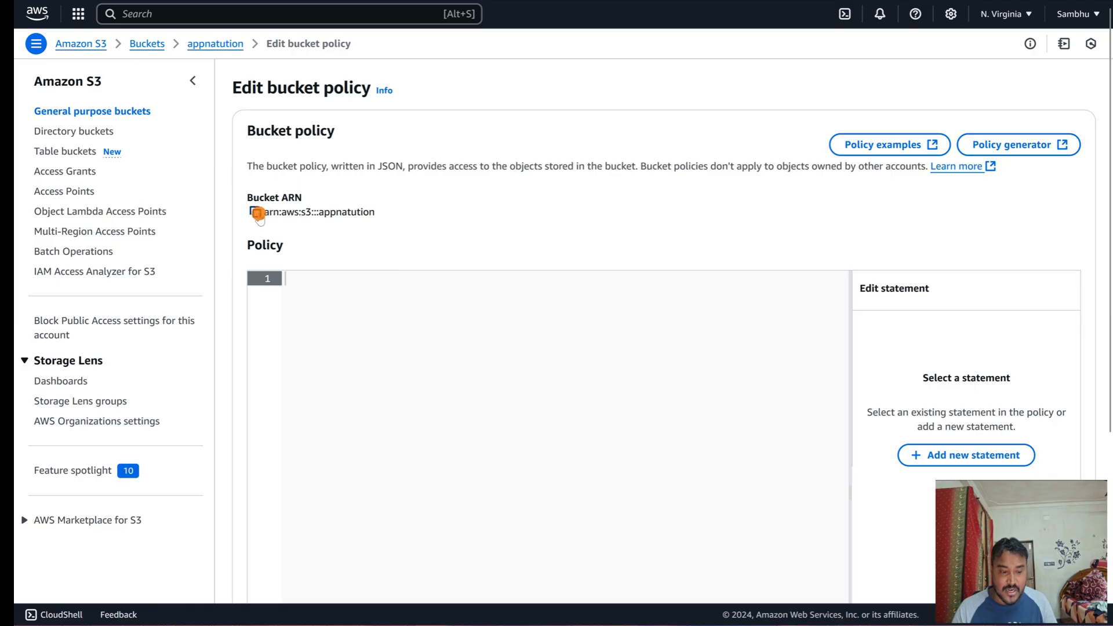
left_click(256, 213)
left_click(256, 1)
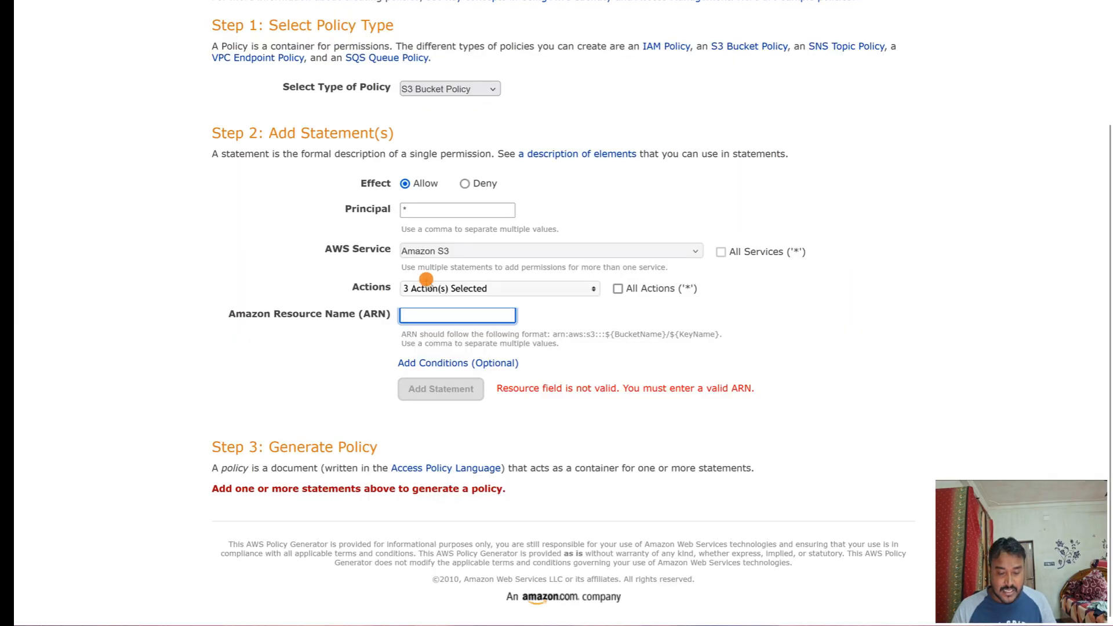
key("ctrl+v")
left_click(1016, 408)
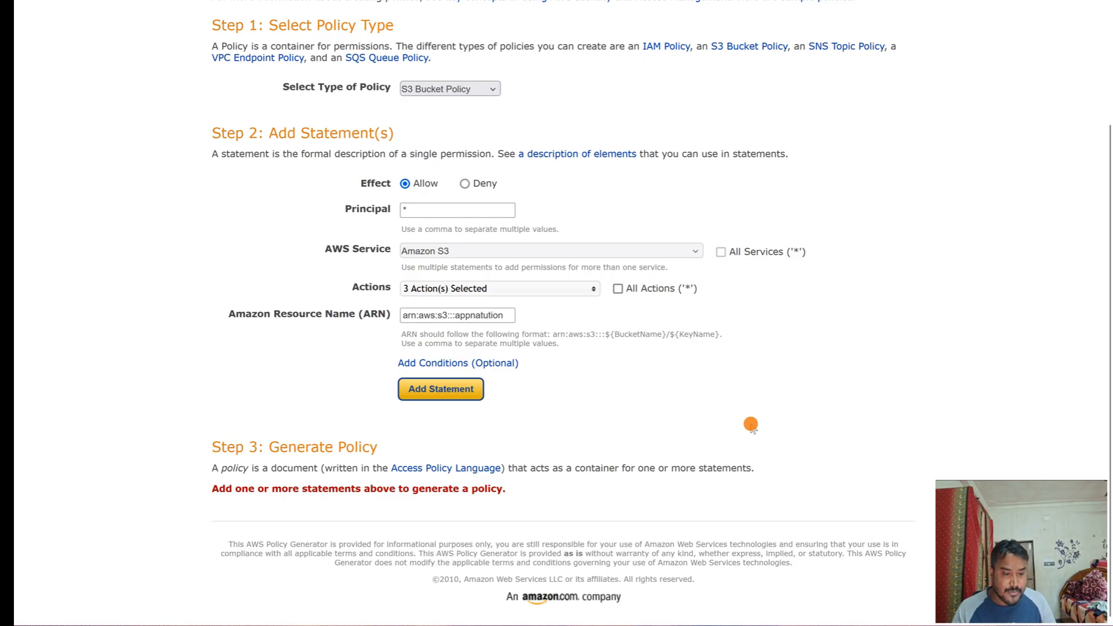
Open the statement's optional conditions and choose aws:username as the key for the ArnEquals condition
left_click(436, 364)
scroll(437, 369, "down", 3)
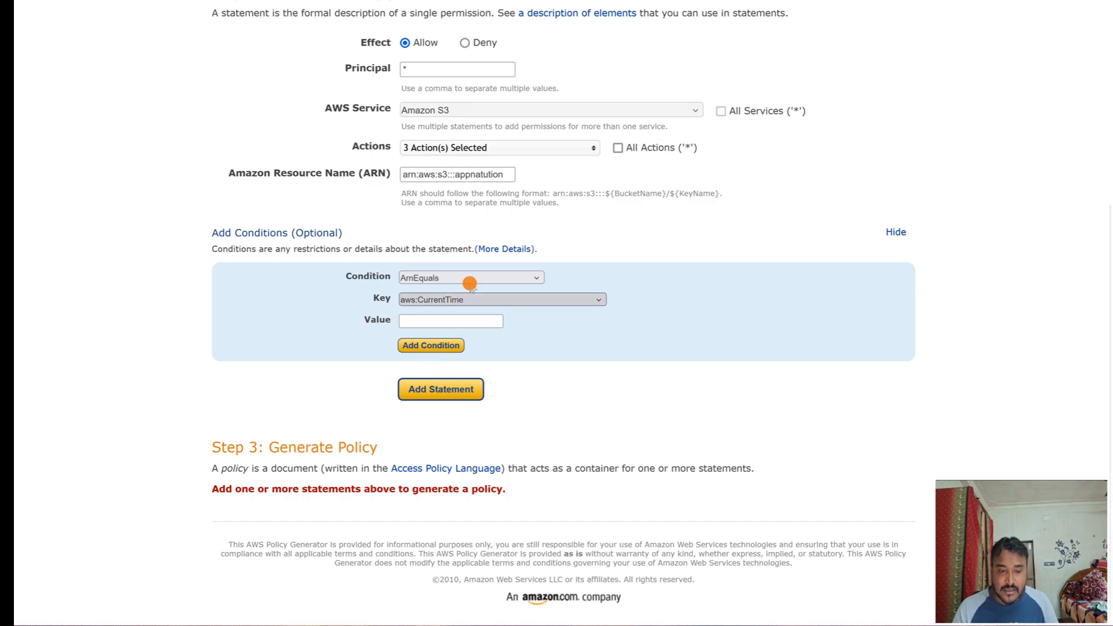
left_click(456, 298)
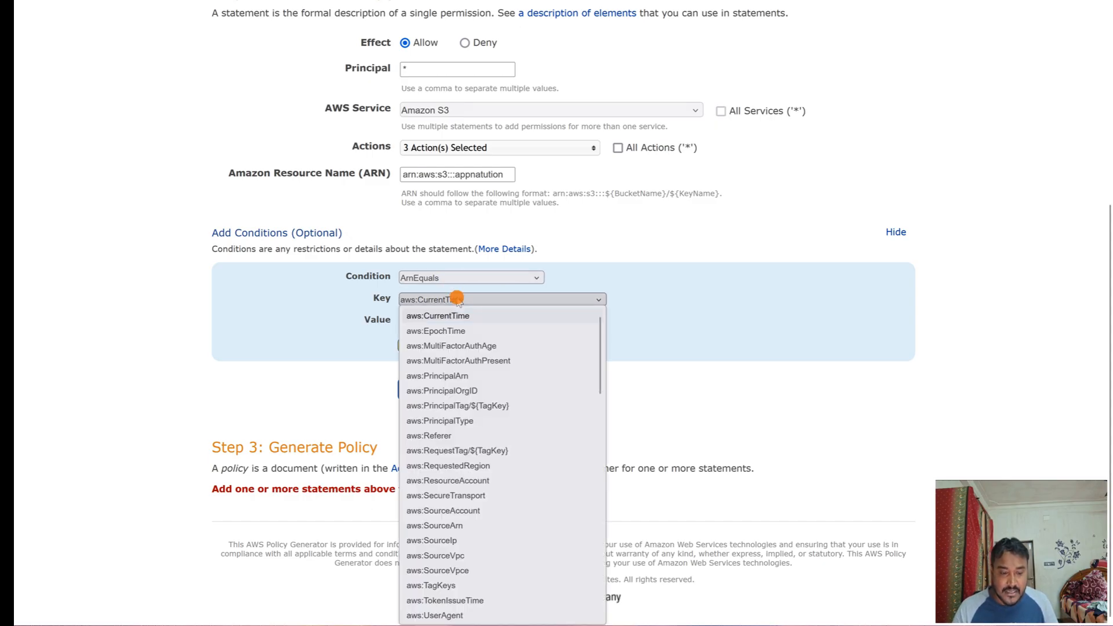
scroll(467, 452, "down", 3)
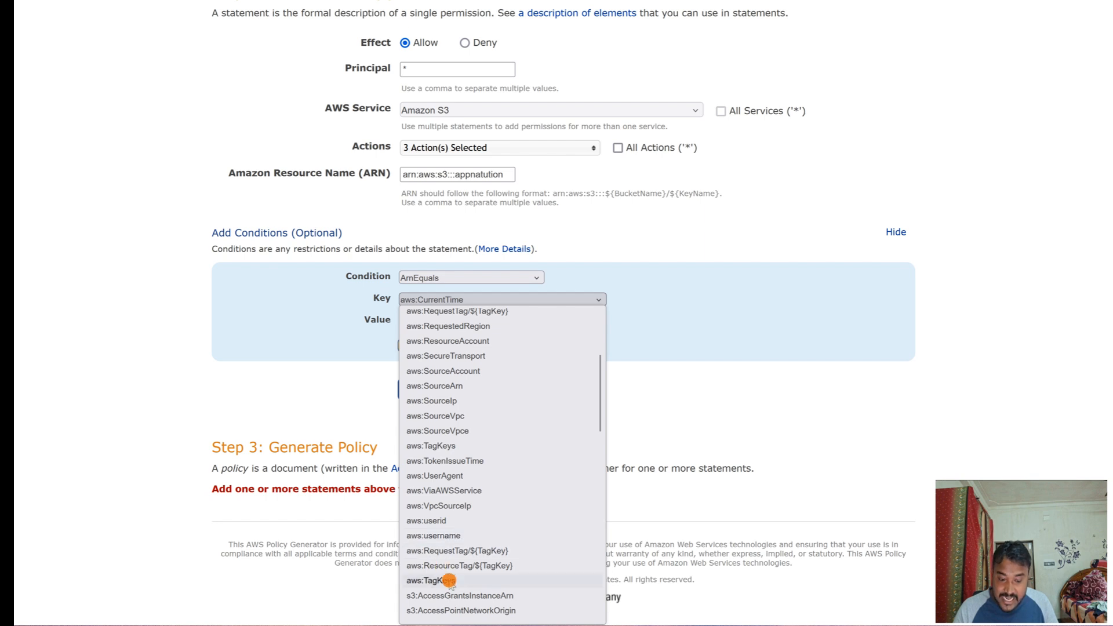
left_click(451, 536)
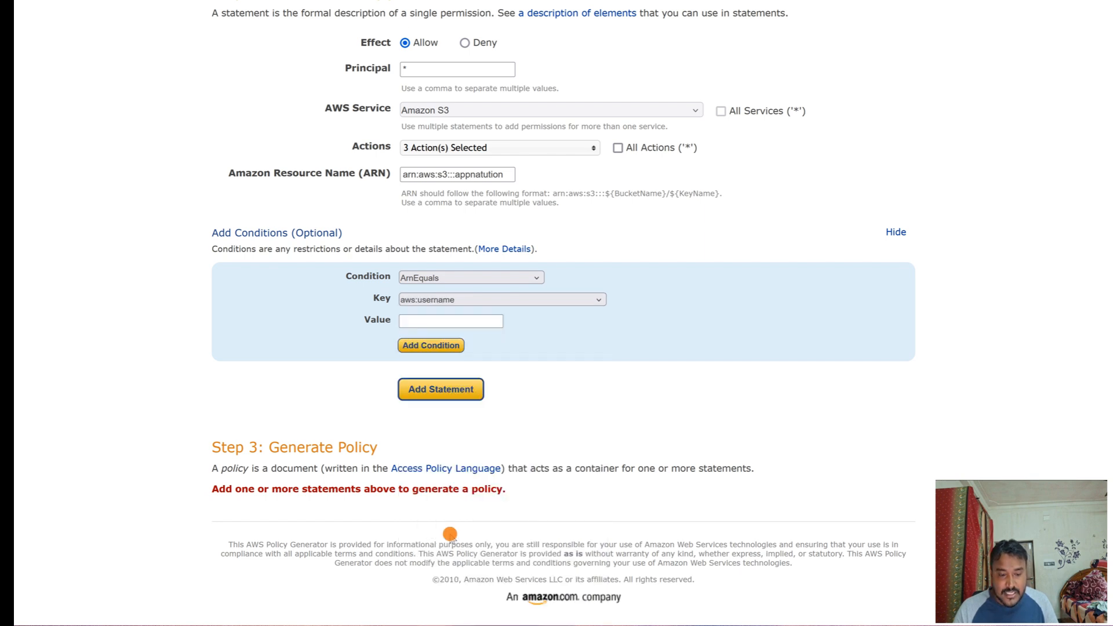
Add the ArnEquals condition with the value appnatution and add the completed statement to the policy
left_click(426, 324)
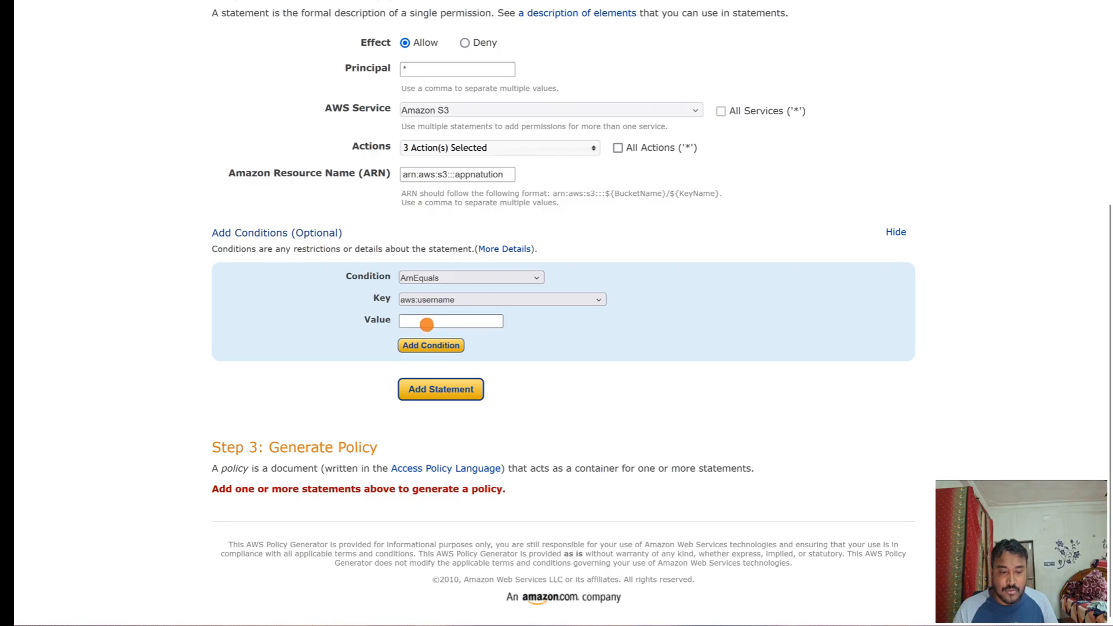
left_click(415, 316)
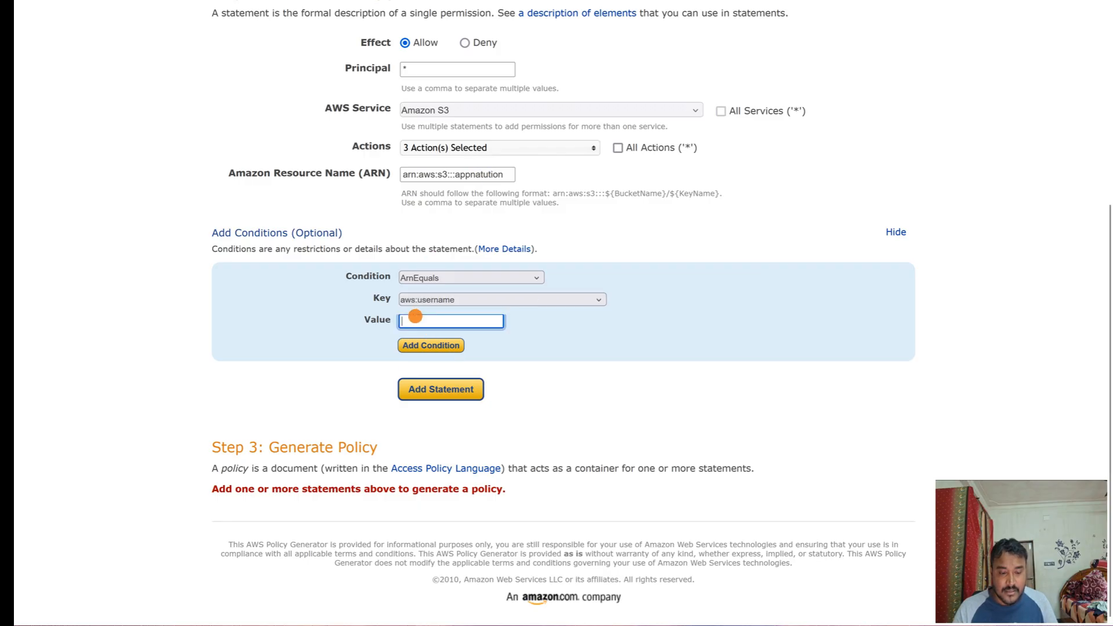
type("appnatution")
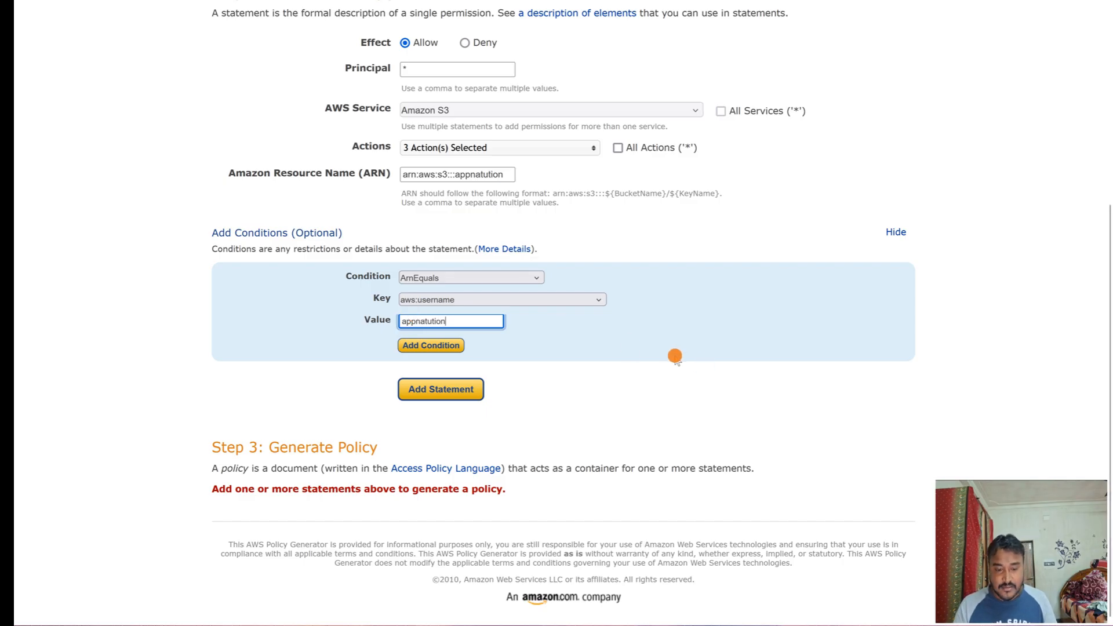
left_click(632, 347)
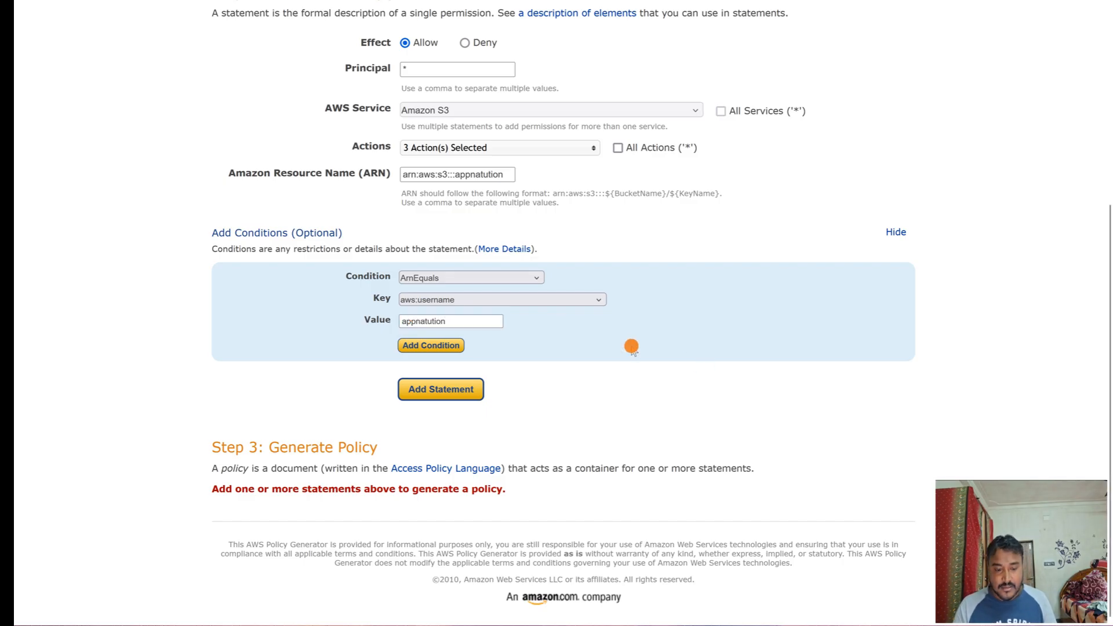
left_click(437, 346)
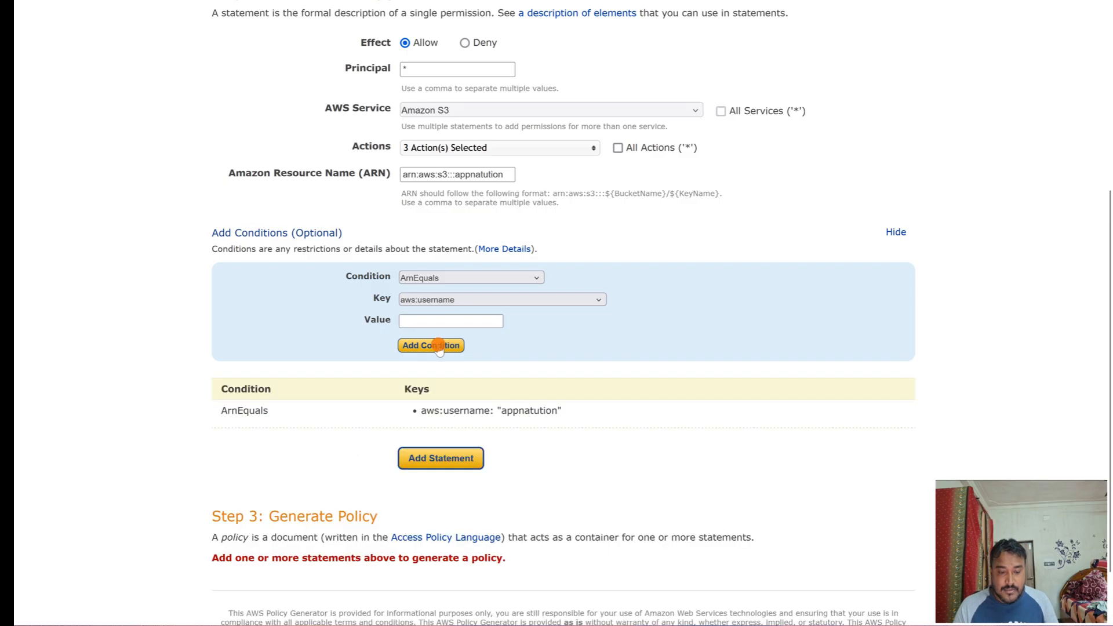
left_click(446, 462)
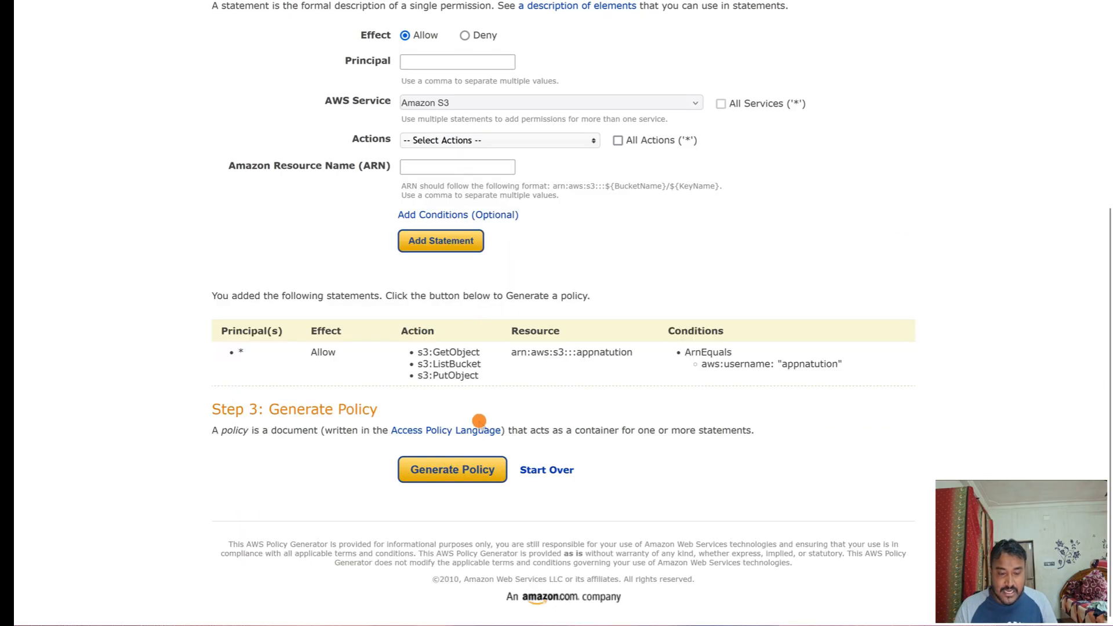
Generate the policy JSON and copy the whole document into the appnatution bucket's policy editor
left_click(453, 472)
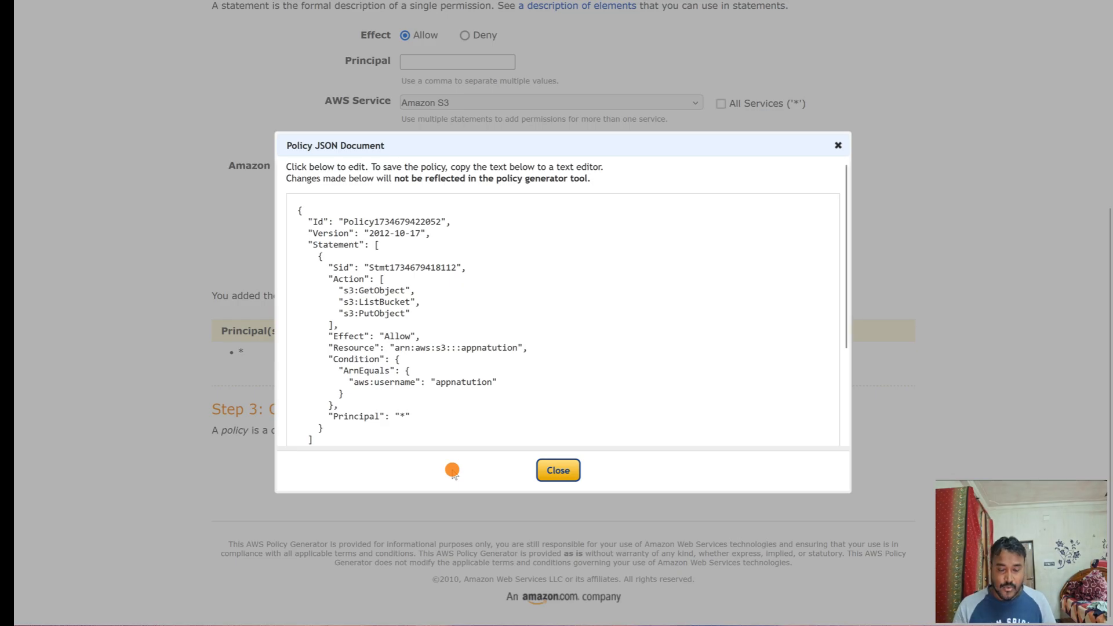
left_click(480, 340)
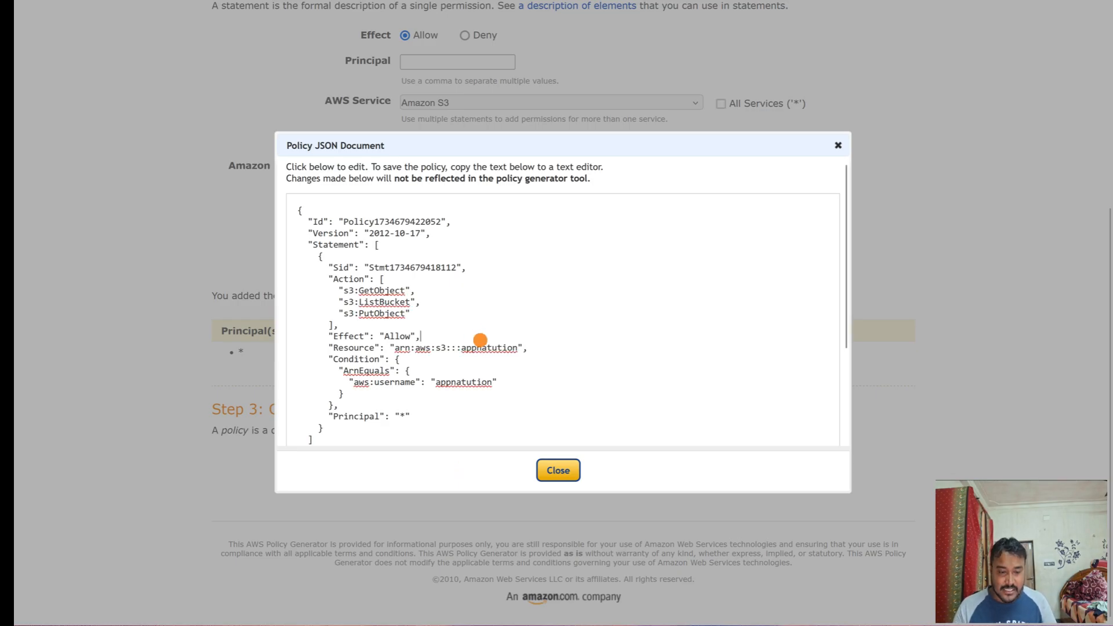
scroll(480, 340, "down", 2)
scroll(480, 339, "up", 2)
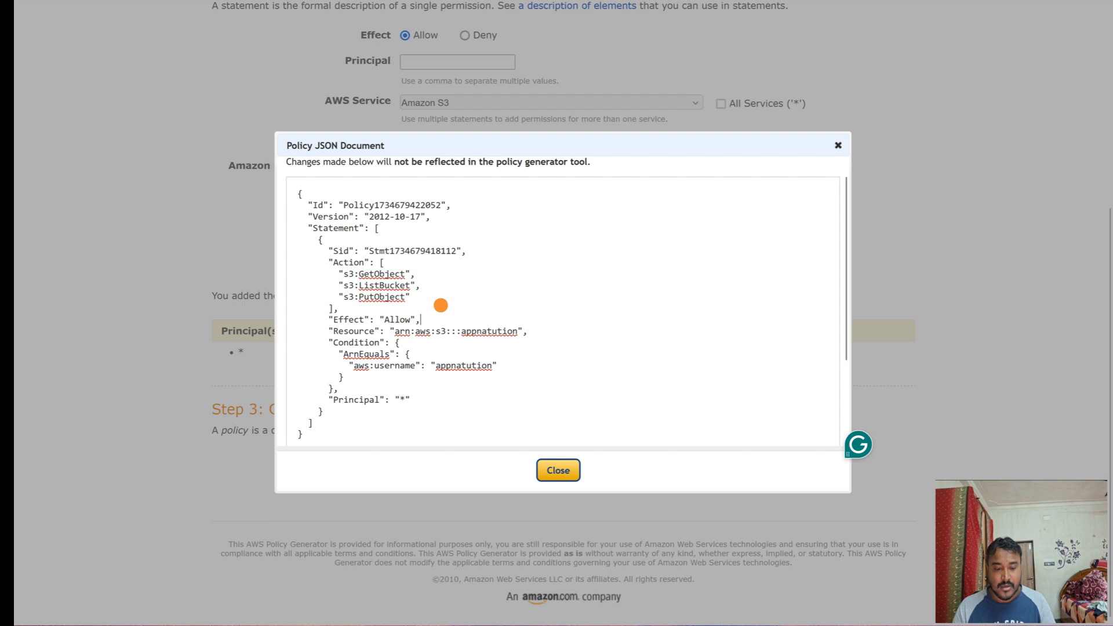
key("ctrl+a")
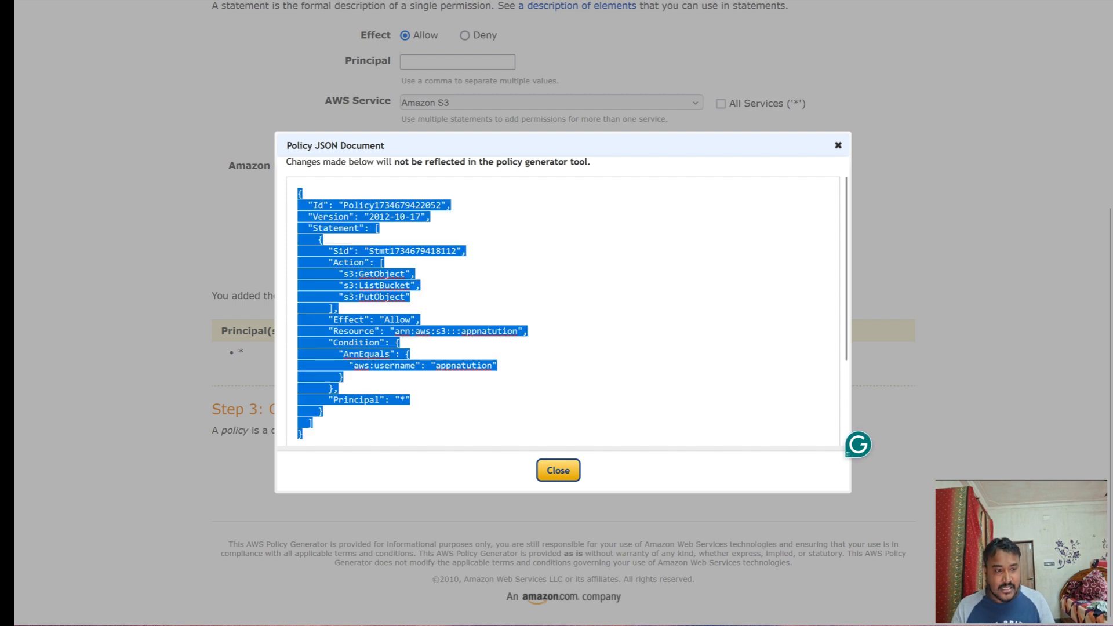
key("ctrl+Tab")
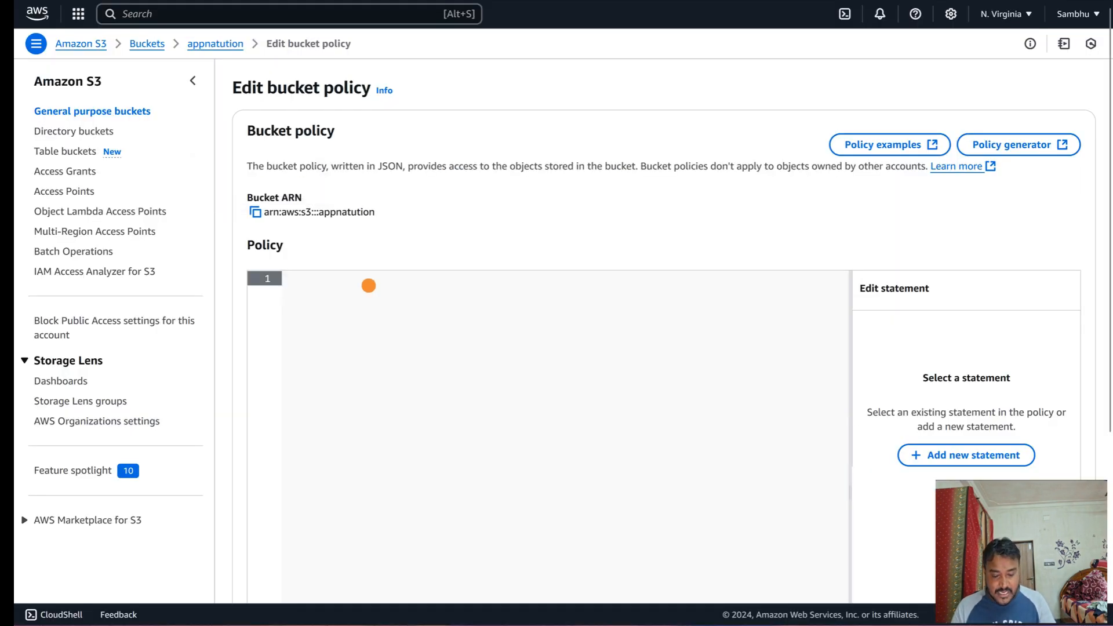
key("ctrl+v")
scroll(688, 350, "down", 4)
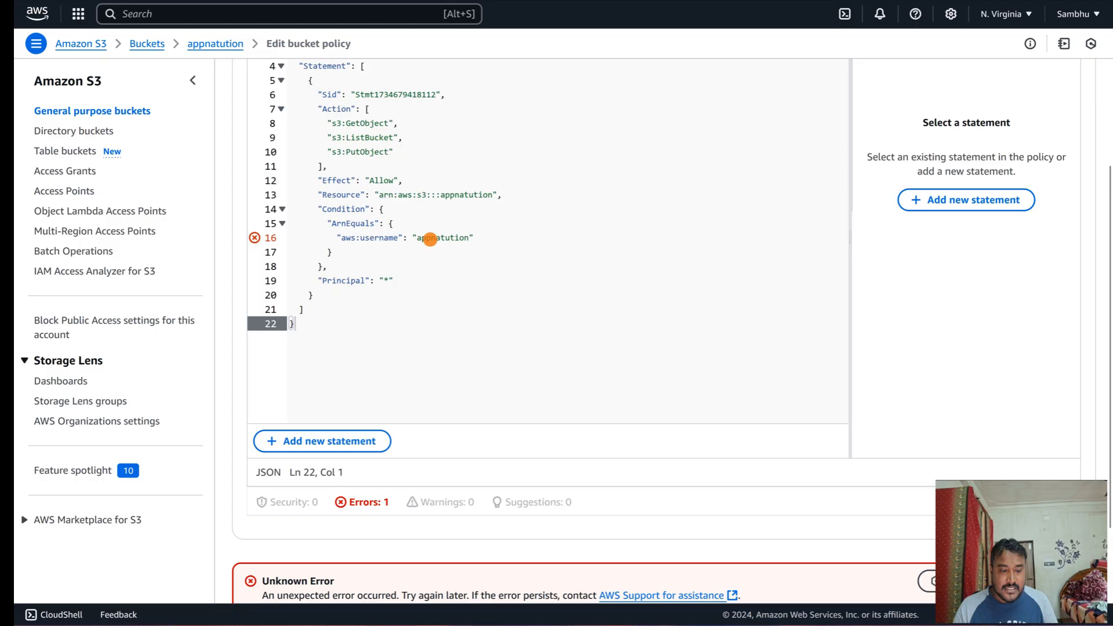
Replace the aws:username condition value with arn:aws:s3:::appnatution, copied from the statement's Resource line
double_click(429, 238)
mouse_move(255, 238)
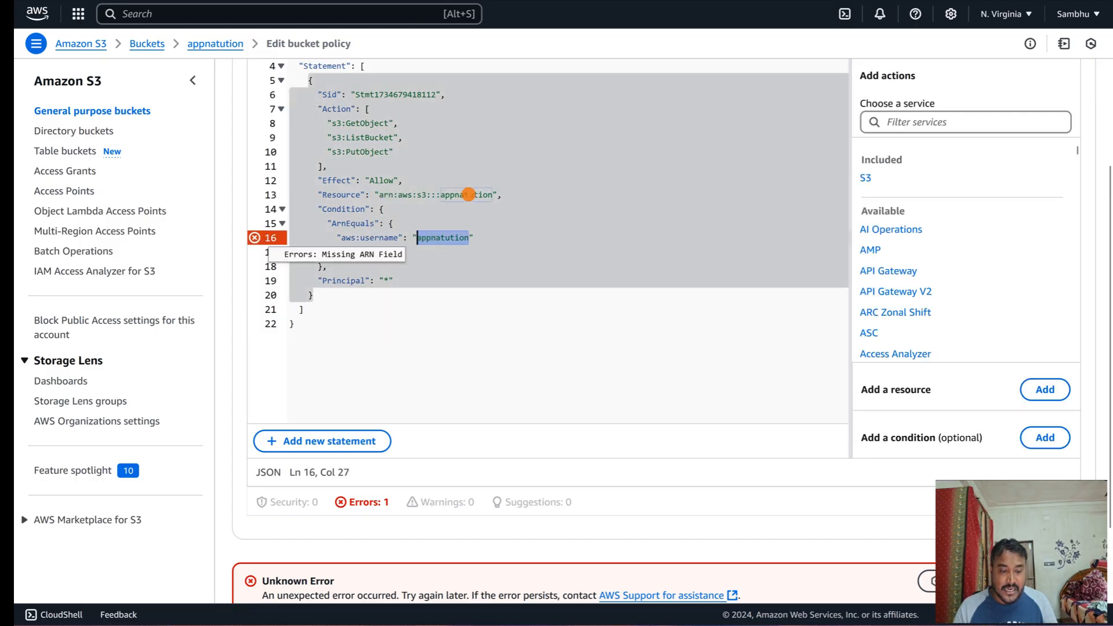
left_click(379, 195)
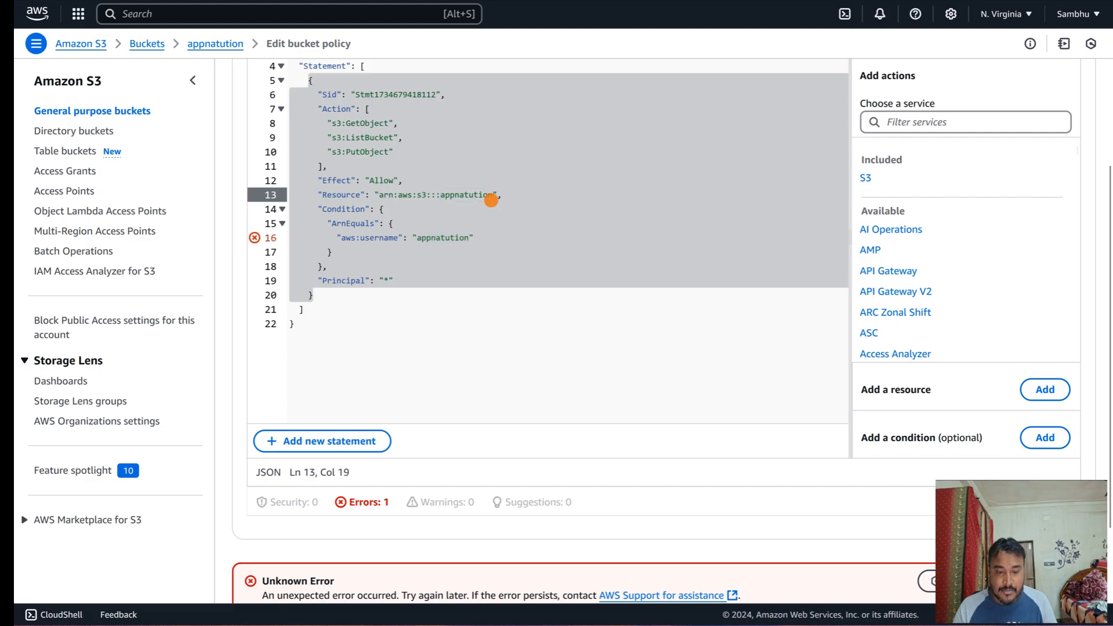
left_click_drag(379, 194, 492, 196)
key("ctrl+c")
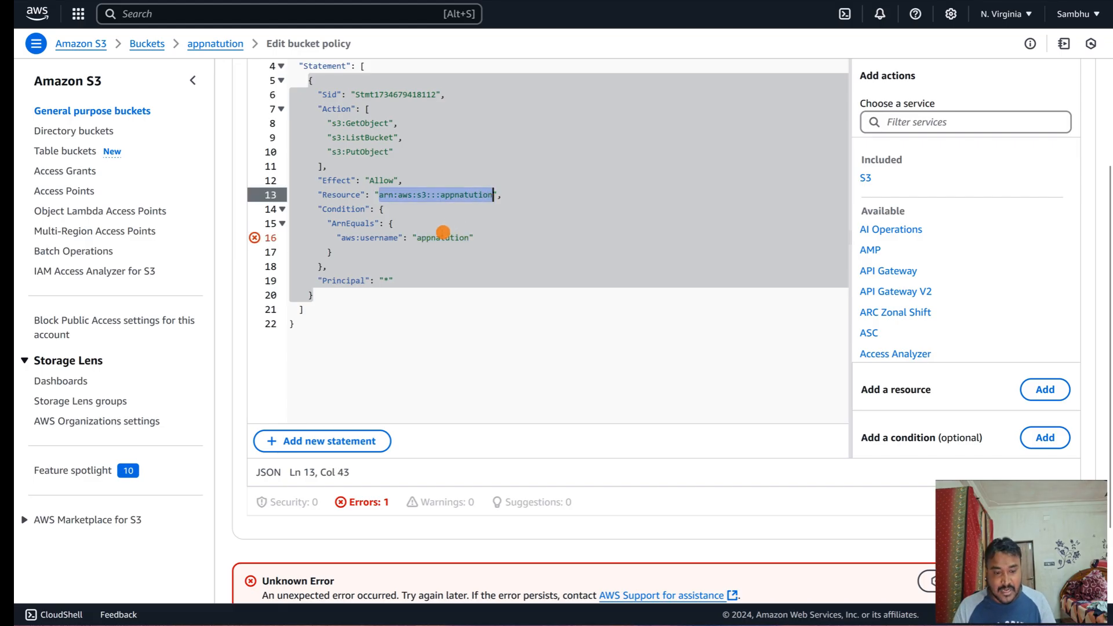
double_click(440, 238)
key("ctrl+v")
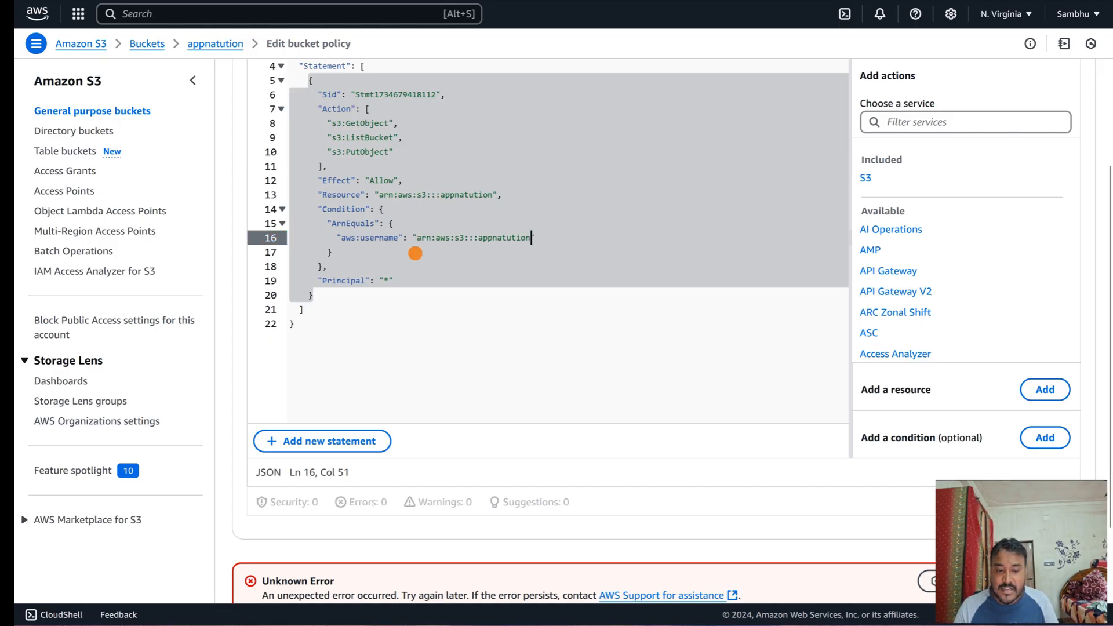
Try to save the edited bucket policy and read the API response below the policy editor
scroll(641, 268, "down", 3)
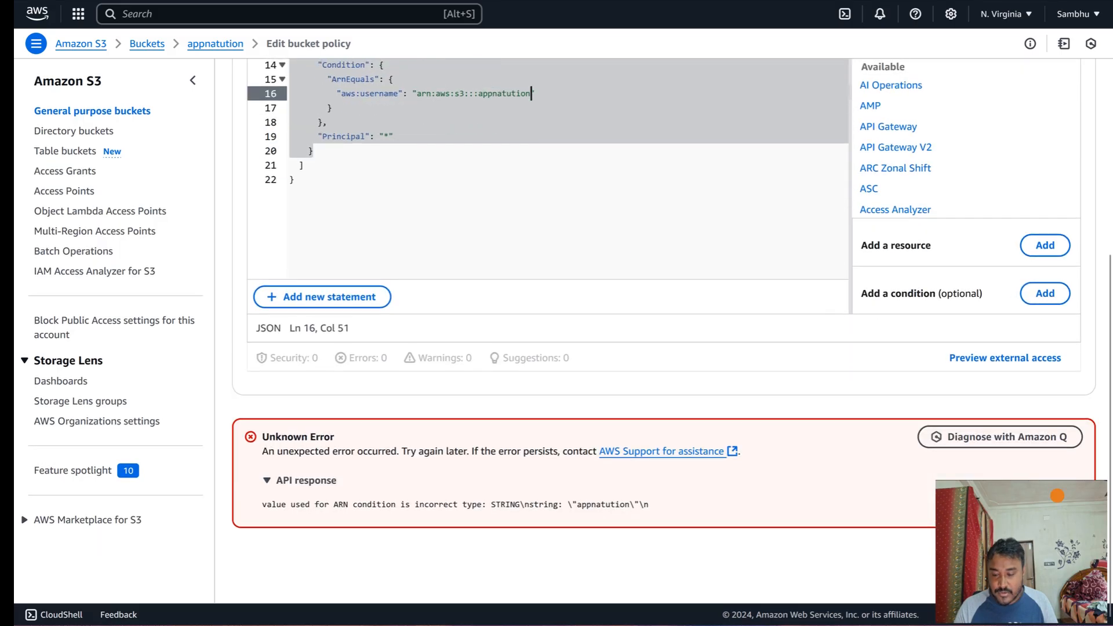
scroll(519, 404, "up", 3)
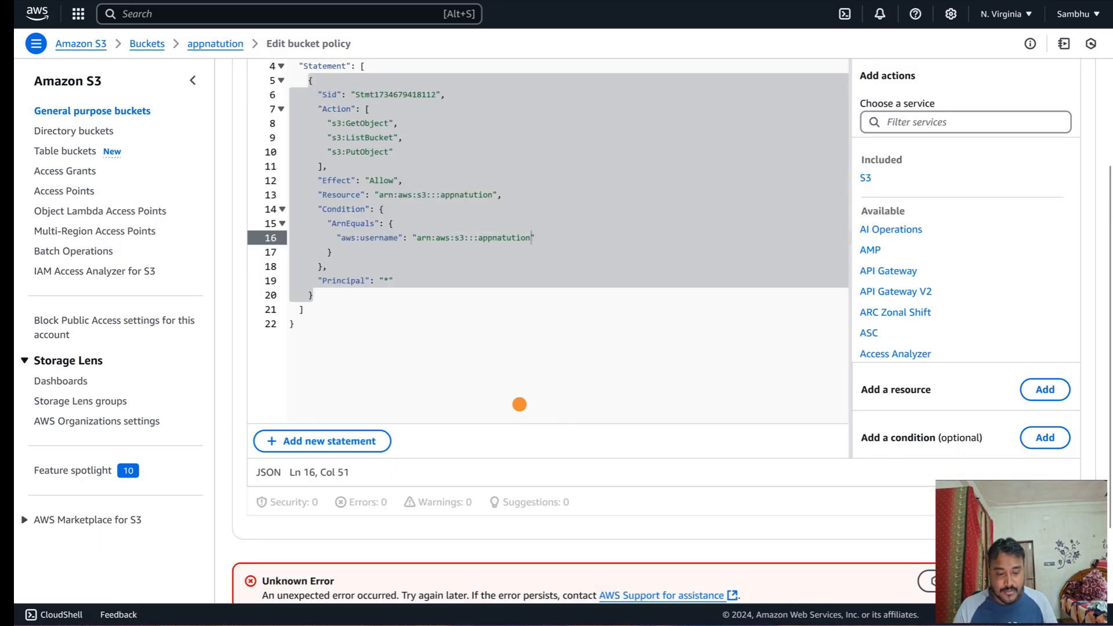
scroll(519, 404, "down", 3)
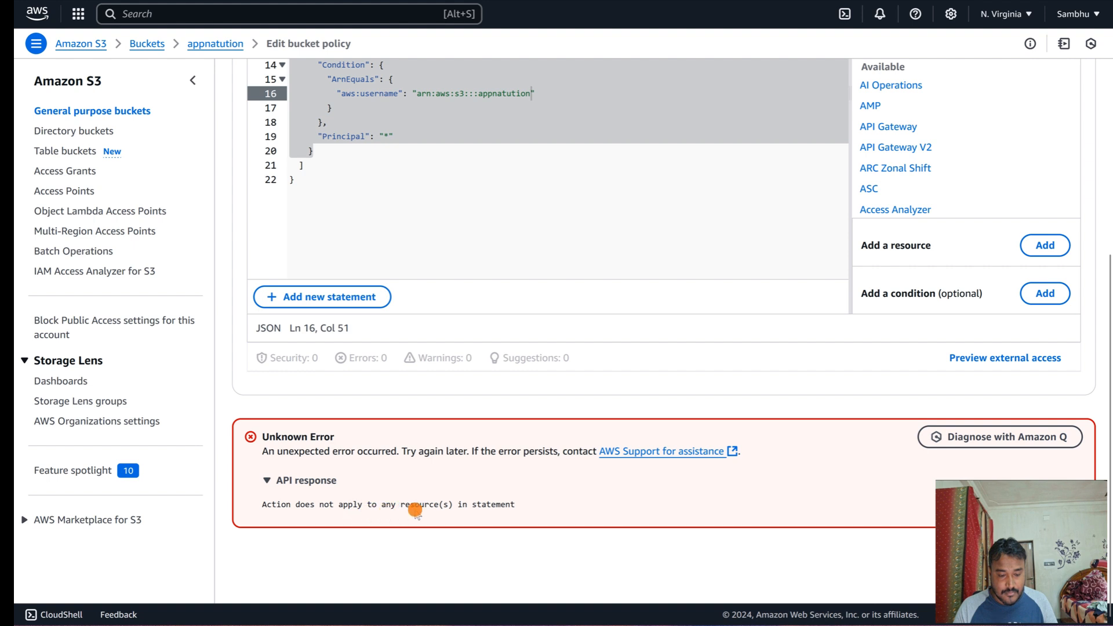
Replace the aws:username condition value with * and try to save the bucket policy
scroll(429, 184, "up", 1)
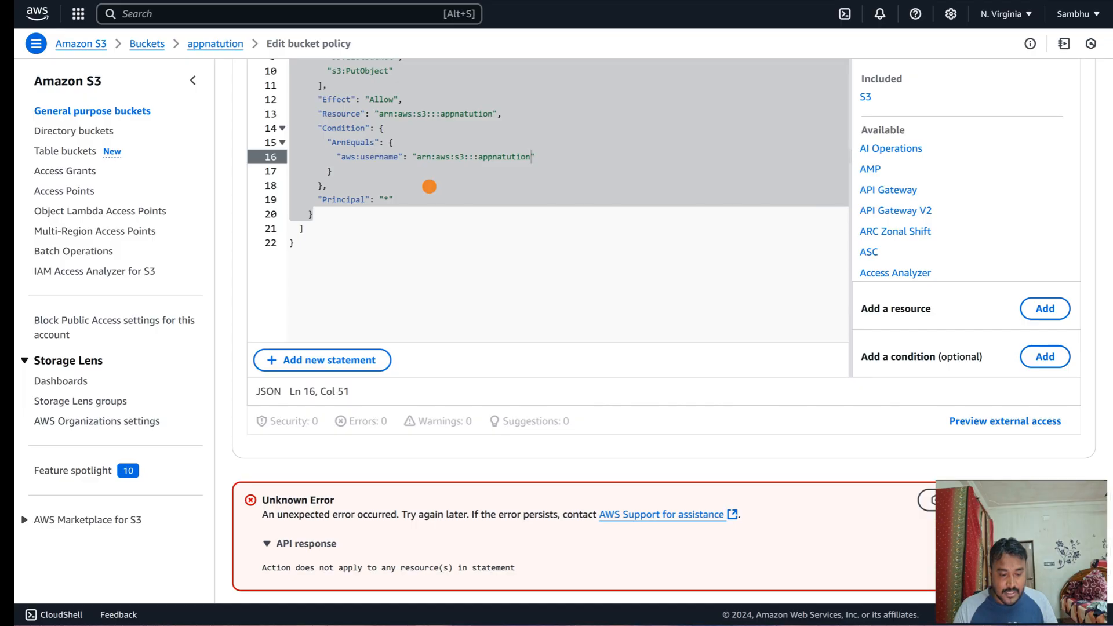
scroll(429, 187, "up", 1)
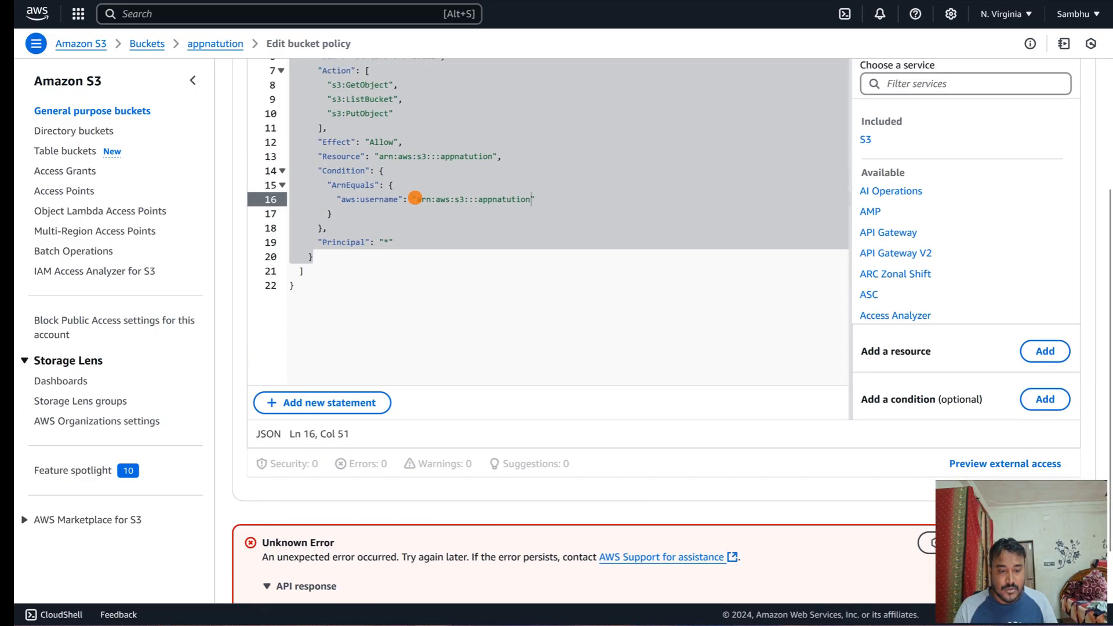
left_click_drag(416, 197, 529, 198)
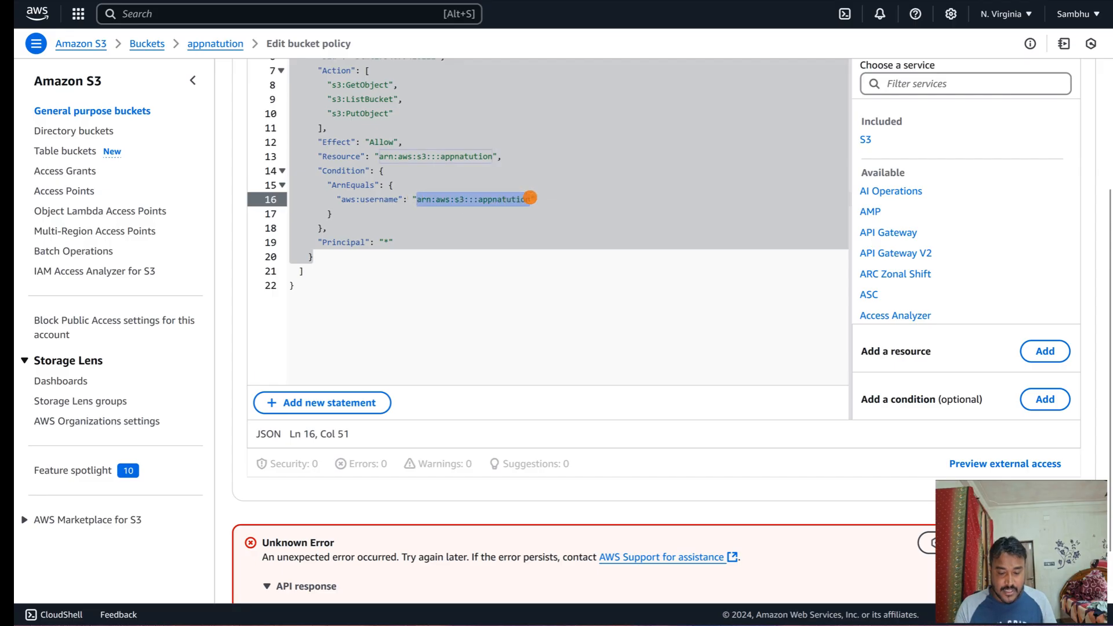
type("*")
scroll(616, 281, "down", 3)
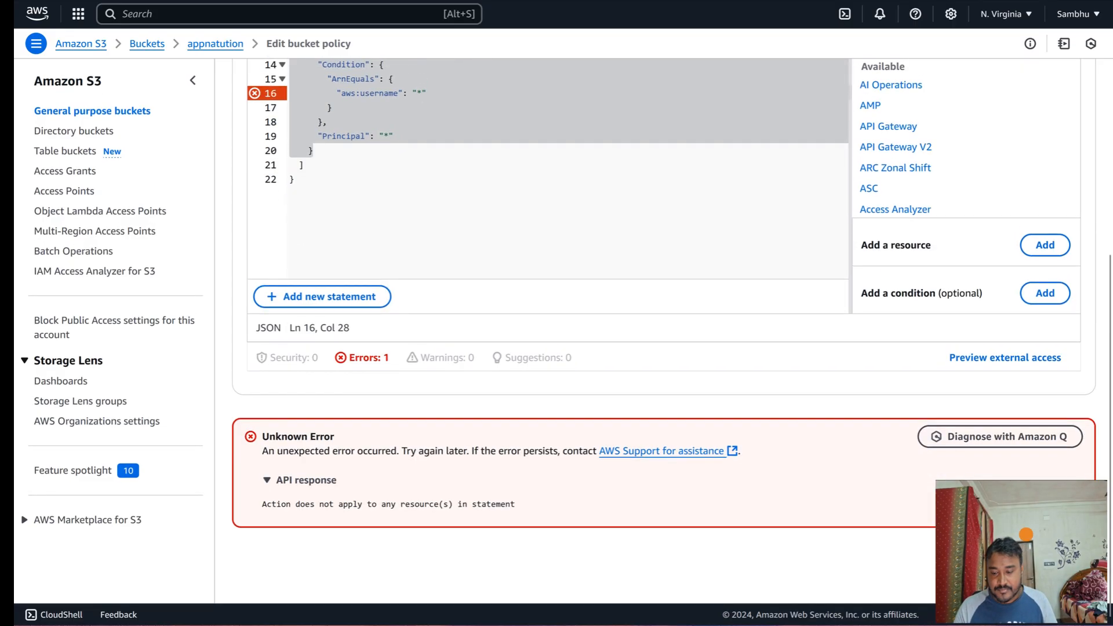
scroll(716, 447, "up", 3)
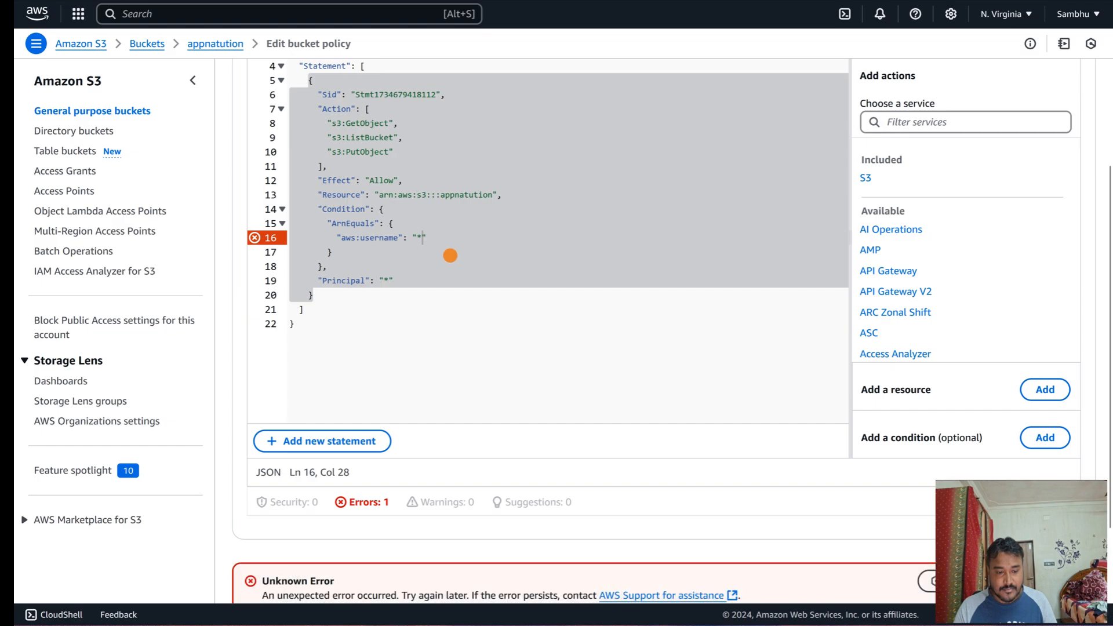
left_click(435, 230)
left_click(435, 238)
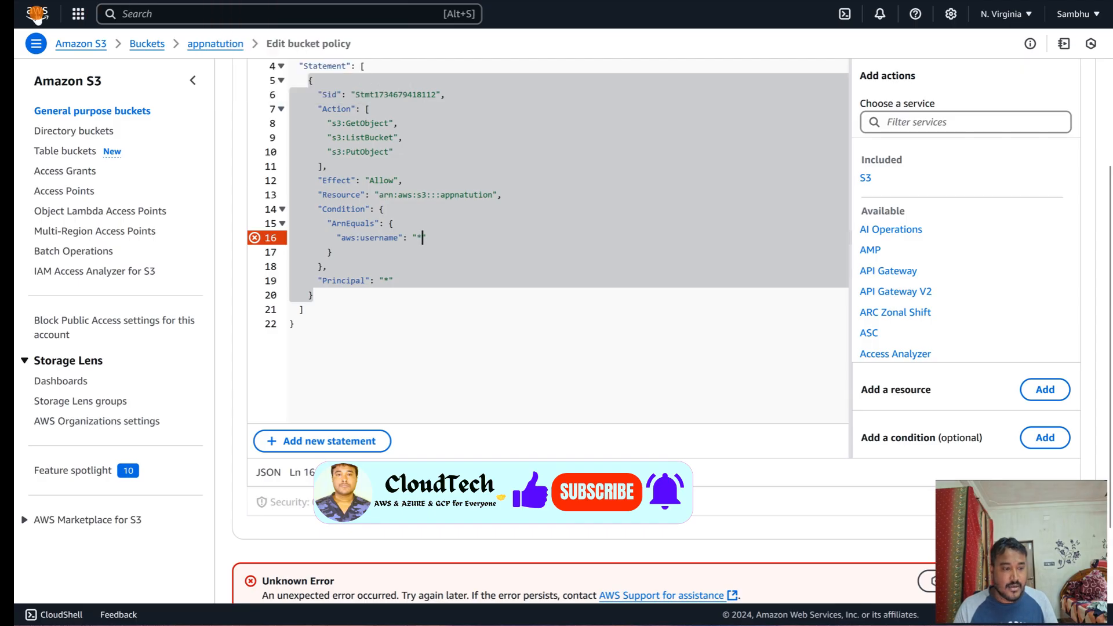
Go to the IAM service from the console home and open its list of users
left_click(36, 14)
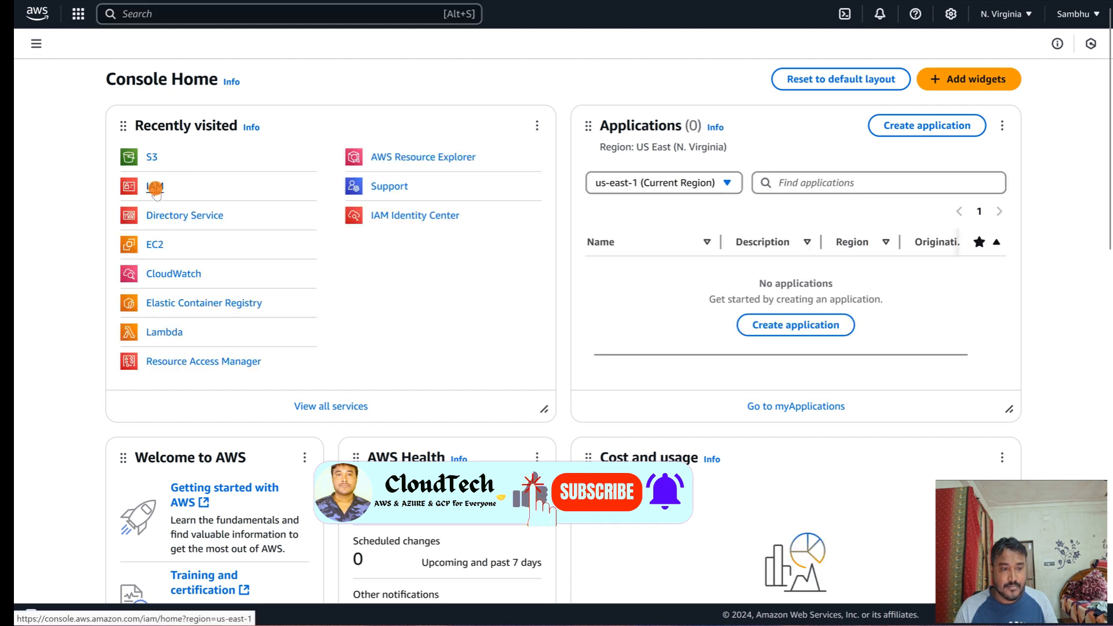
left_click(154, 186)
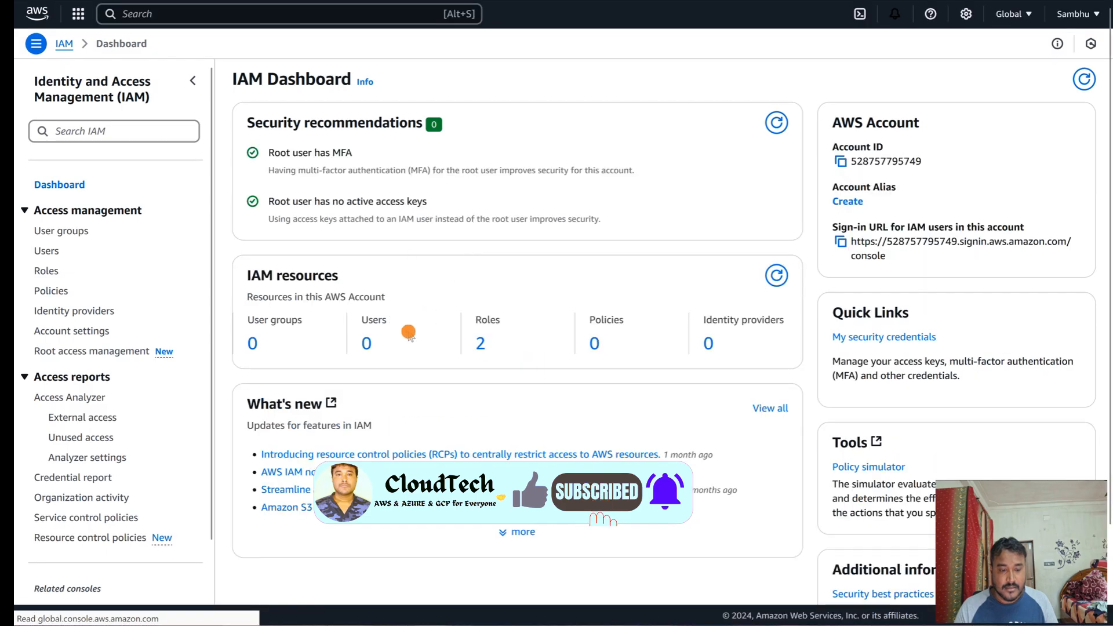
left_click(363, 346)
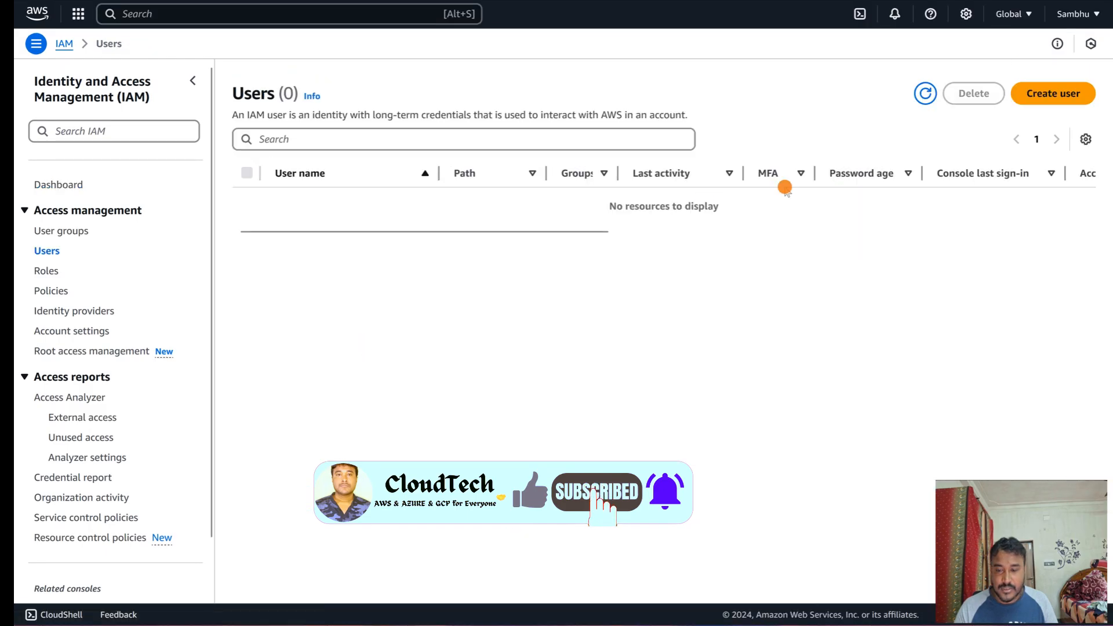
Create an IAM user named appnatution without console access, group membership or attached permissions
left_click(1063, 83)
left_click(293, 200)
type("a")
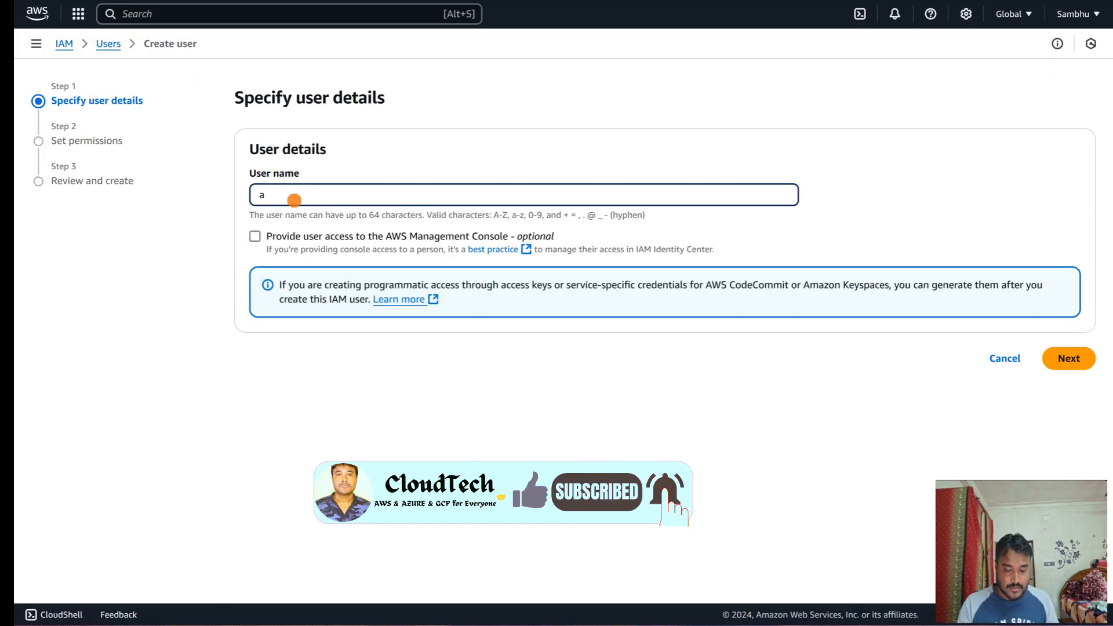
type("ppna")
type("utorial")
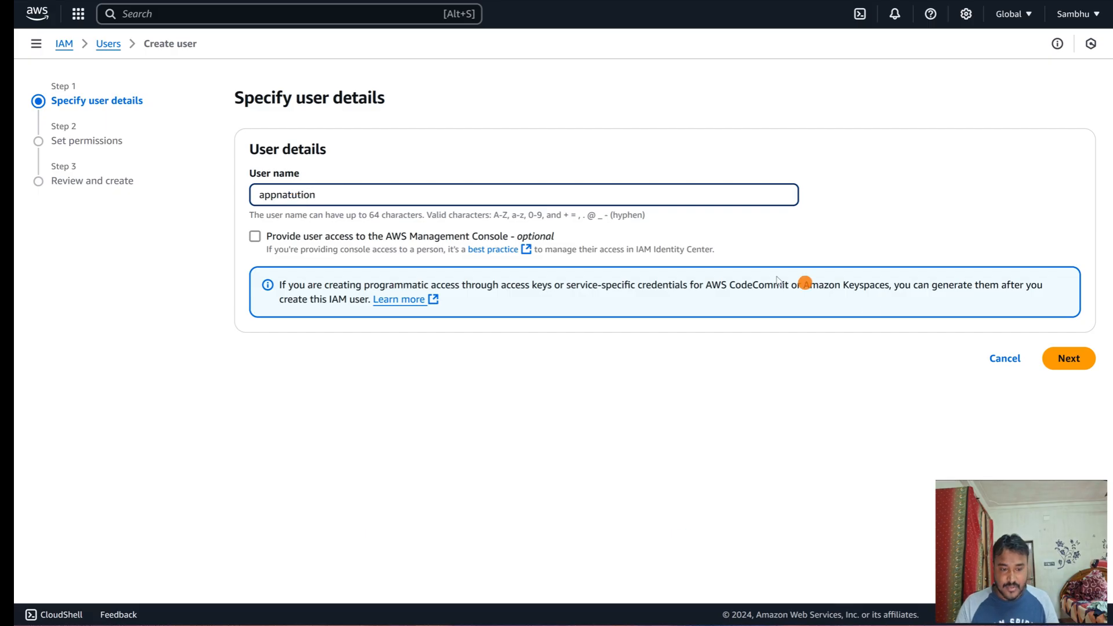
left_click(1060, 361)
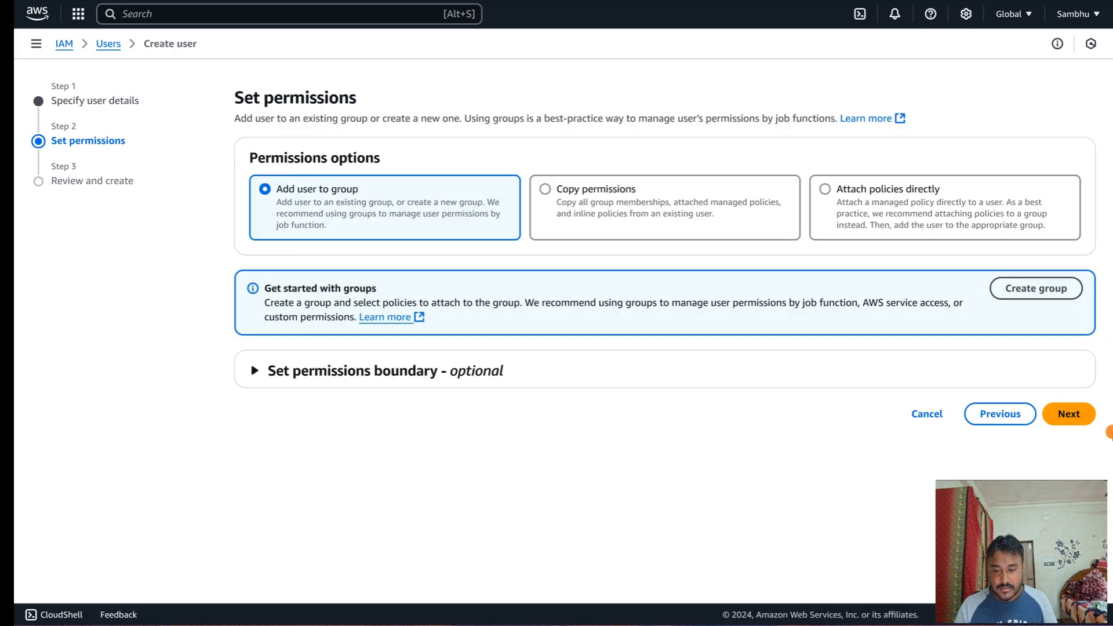
left_click(1069, 414)
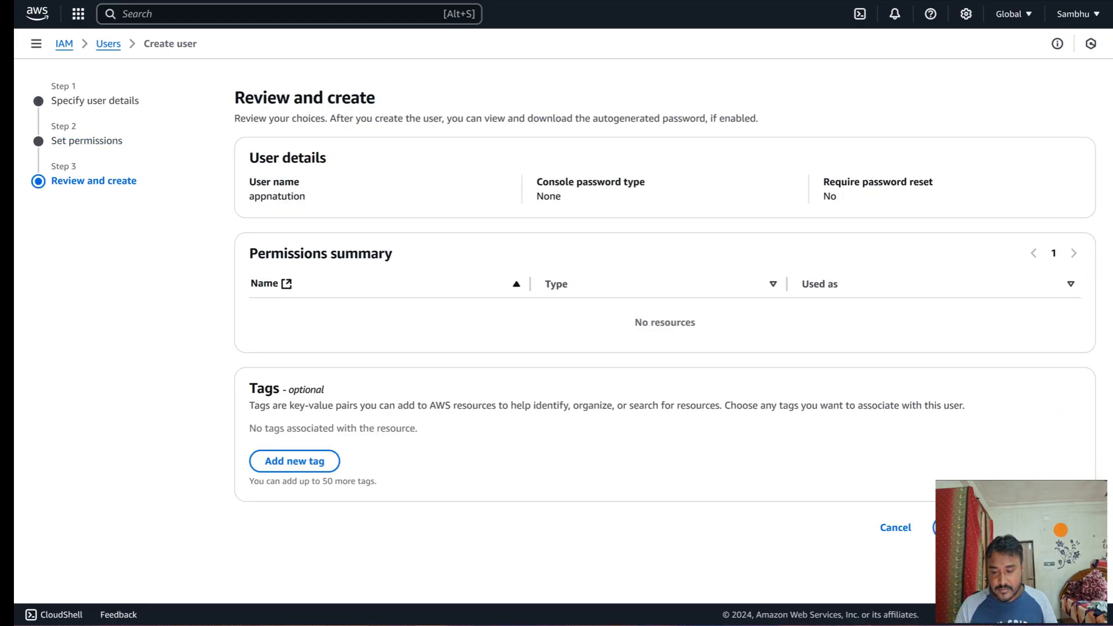
left_click(1061, 528)
Copy the ARN of the appnatution IAM user and paste it as the aws:username condition value in the bucket policy
left_click(310, 277)
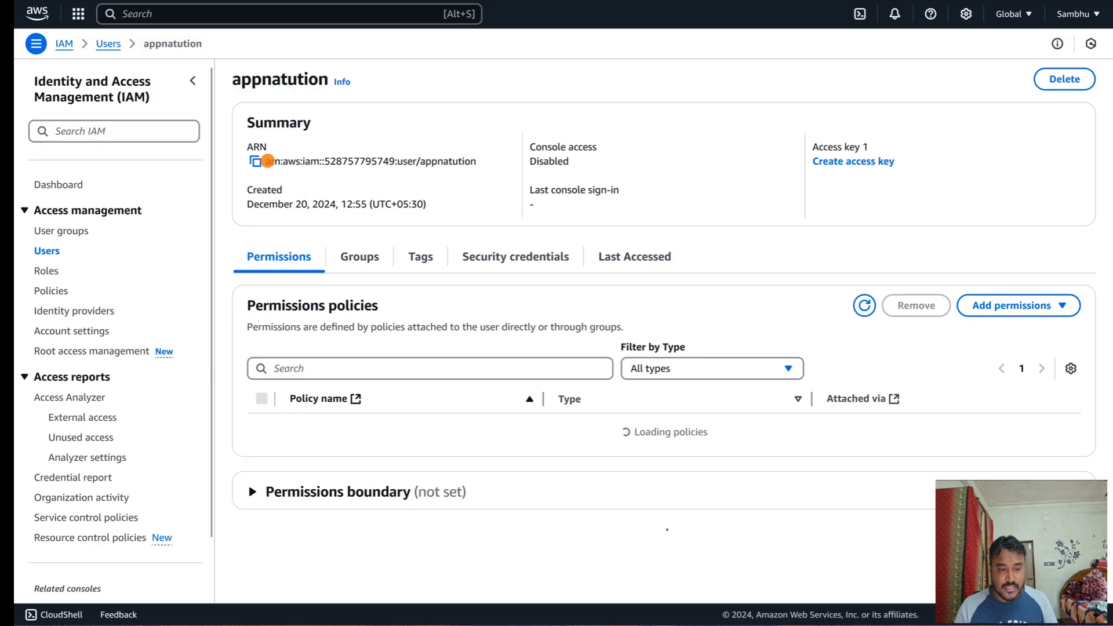
left_click(255, 161)
key("ctrl+Tab")
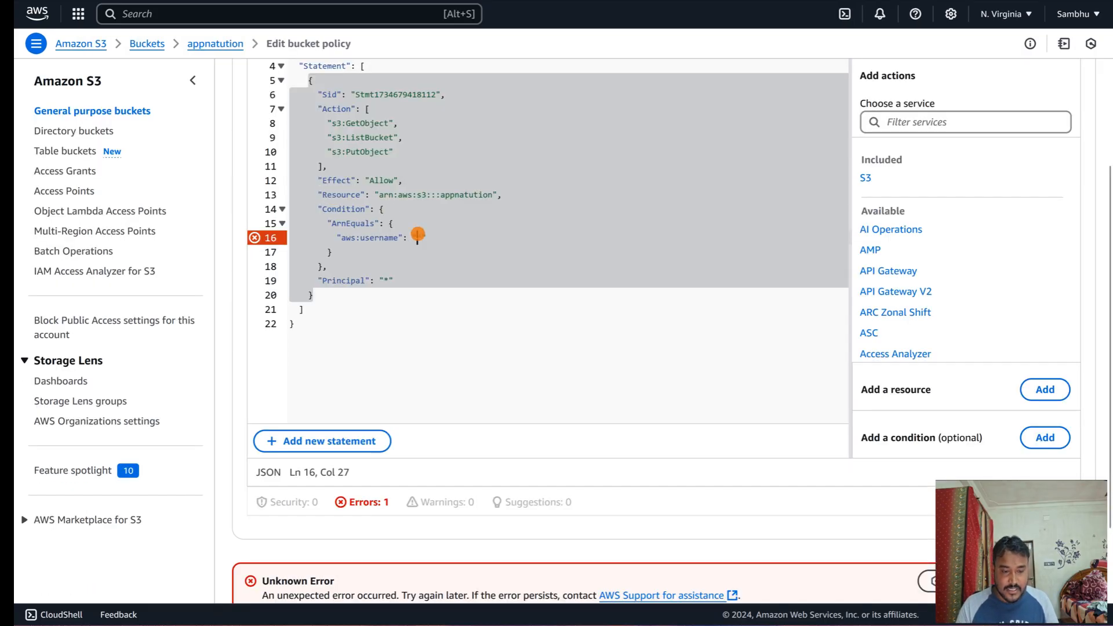
key("ctrl+v")
left_click(625, 250)
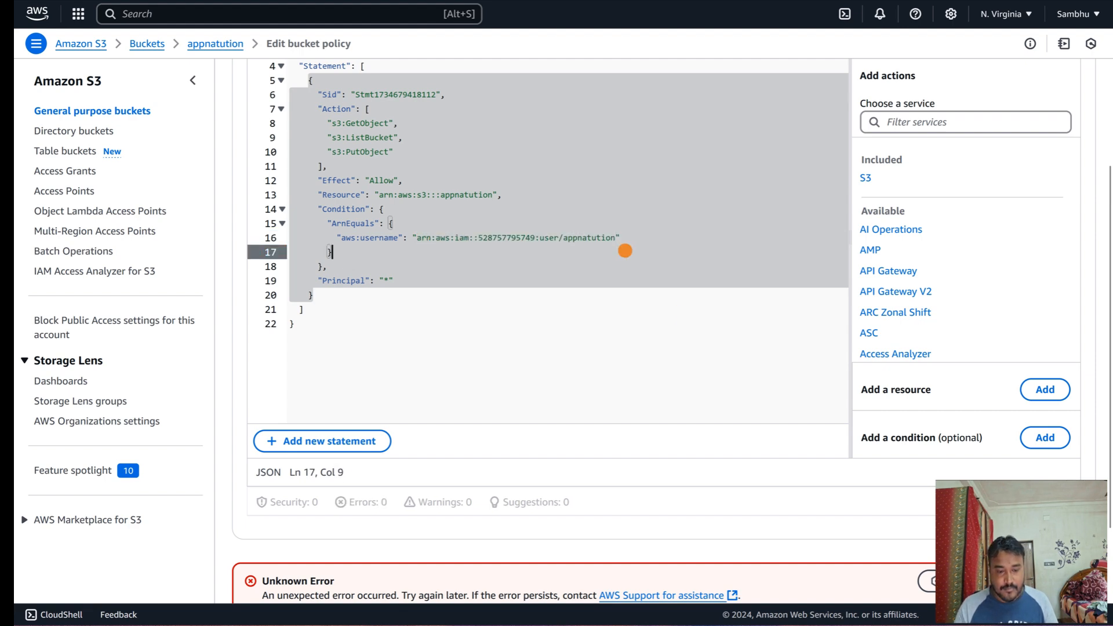
Try to save the bucket policy with the user ARN condition and read the API response
scroll(643, 278, "down", 3)
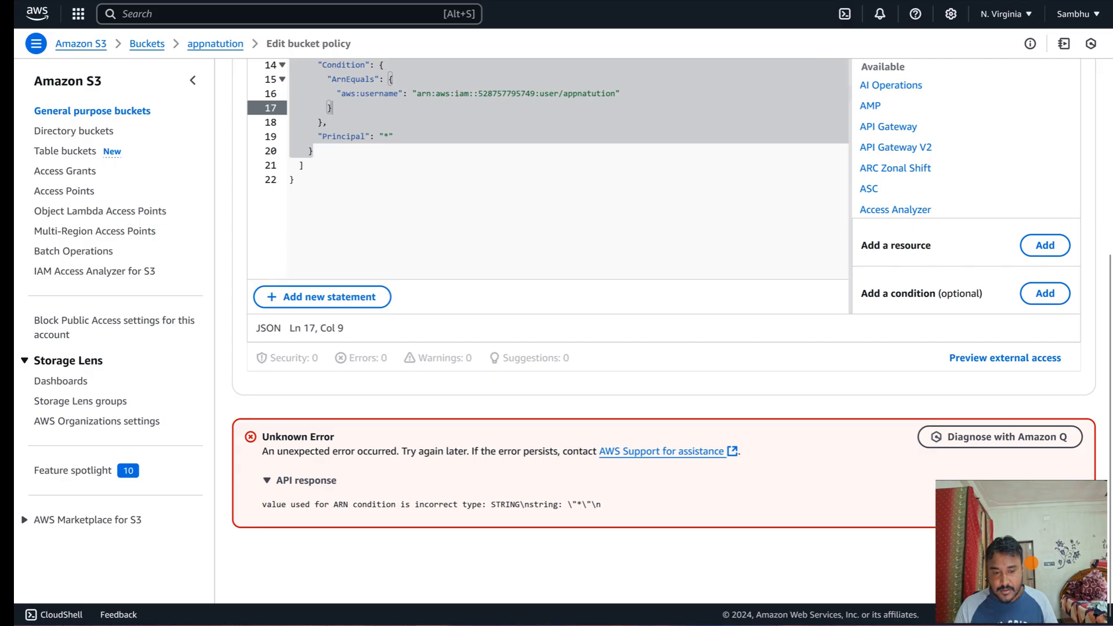
left_click(1031, 562)
scroll(517, 400, "down", 3)
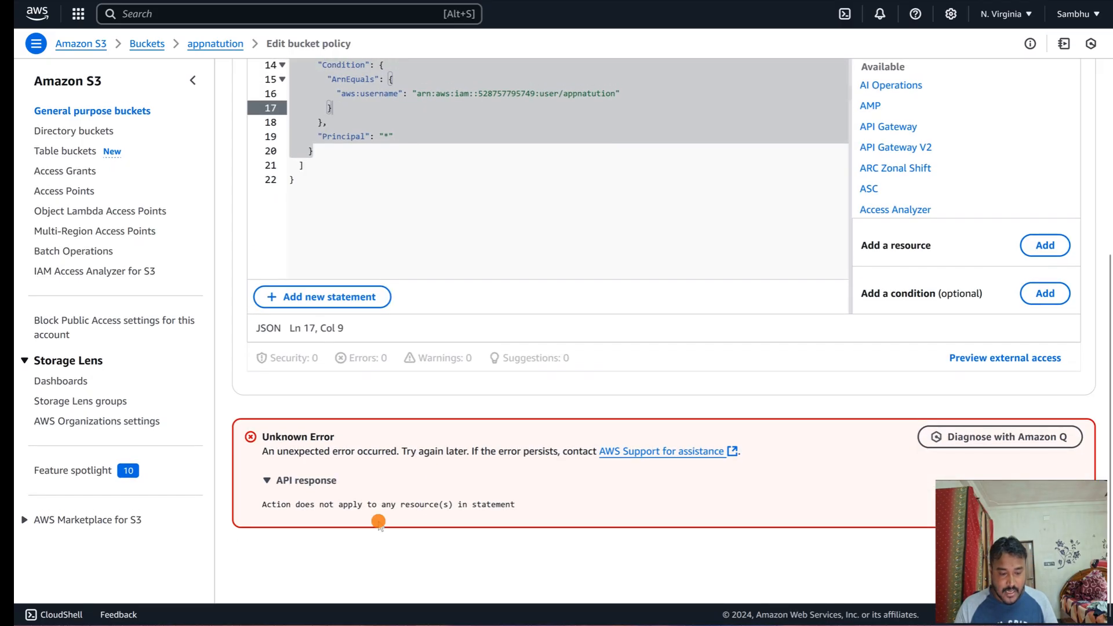
Wrap the statement's Resource value in square brackets to make it an array
scroll(378, 522, "up", 4)
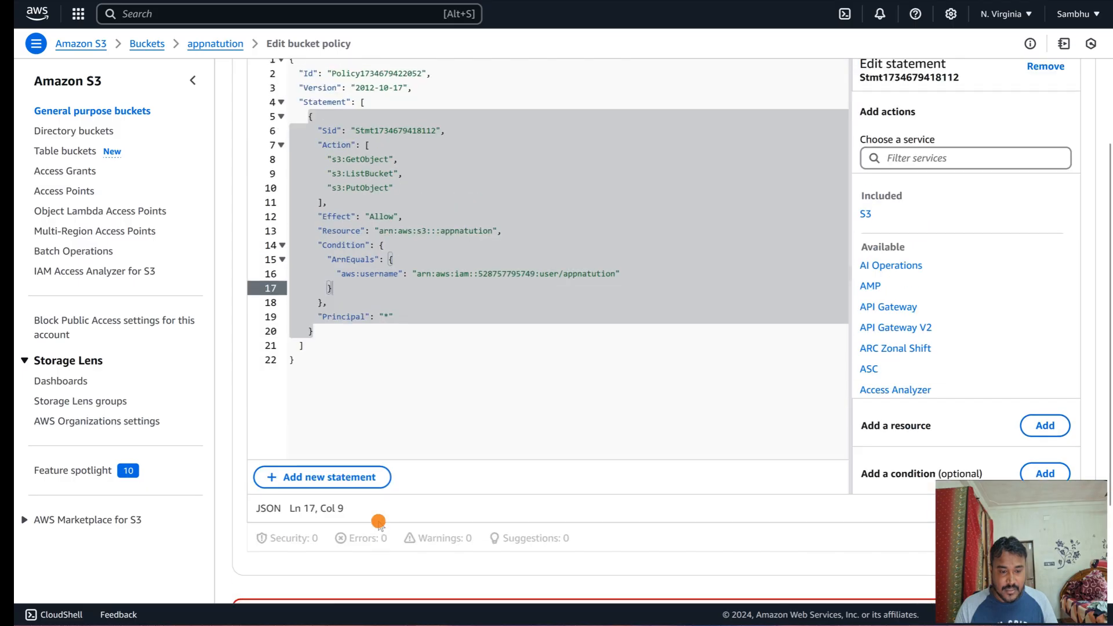
left_click(386, 370)
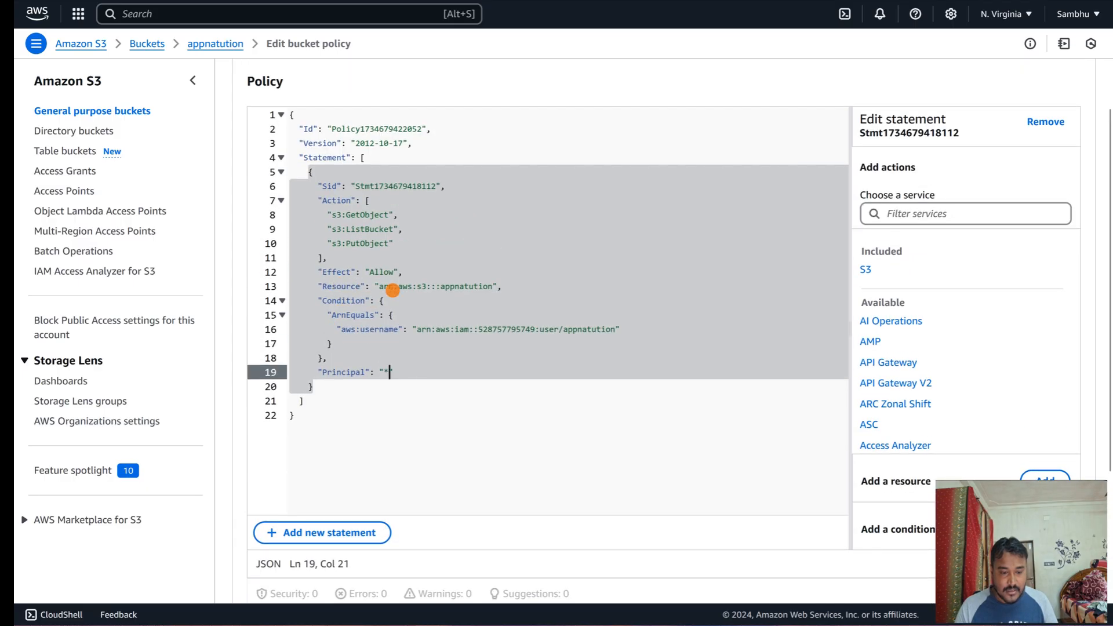
left_click(378, 286)
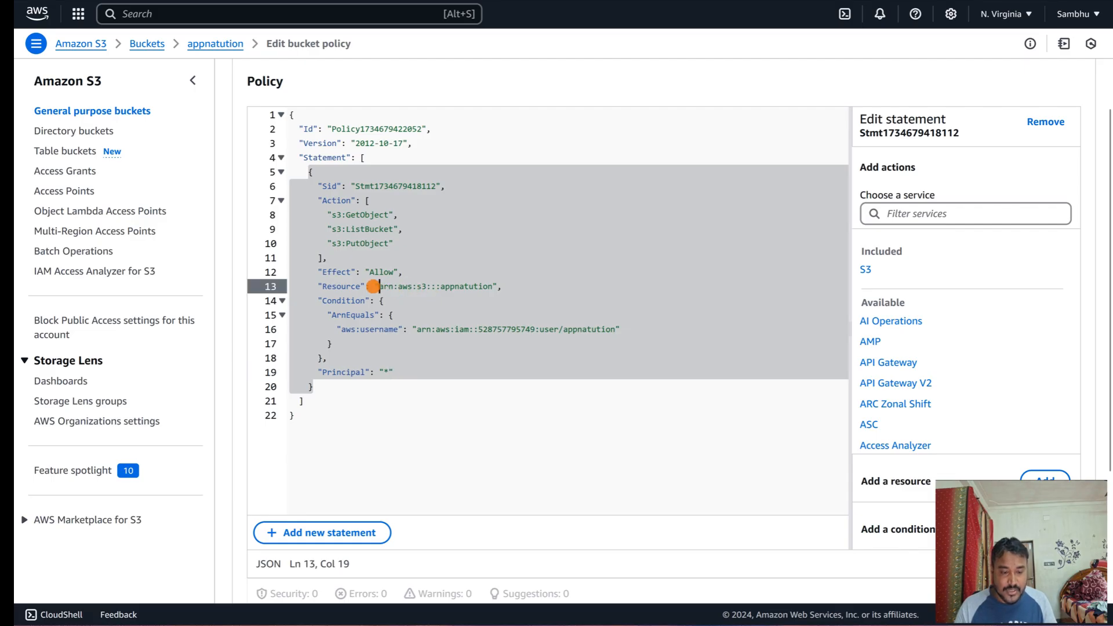
type("{")
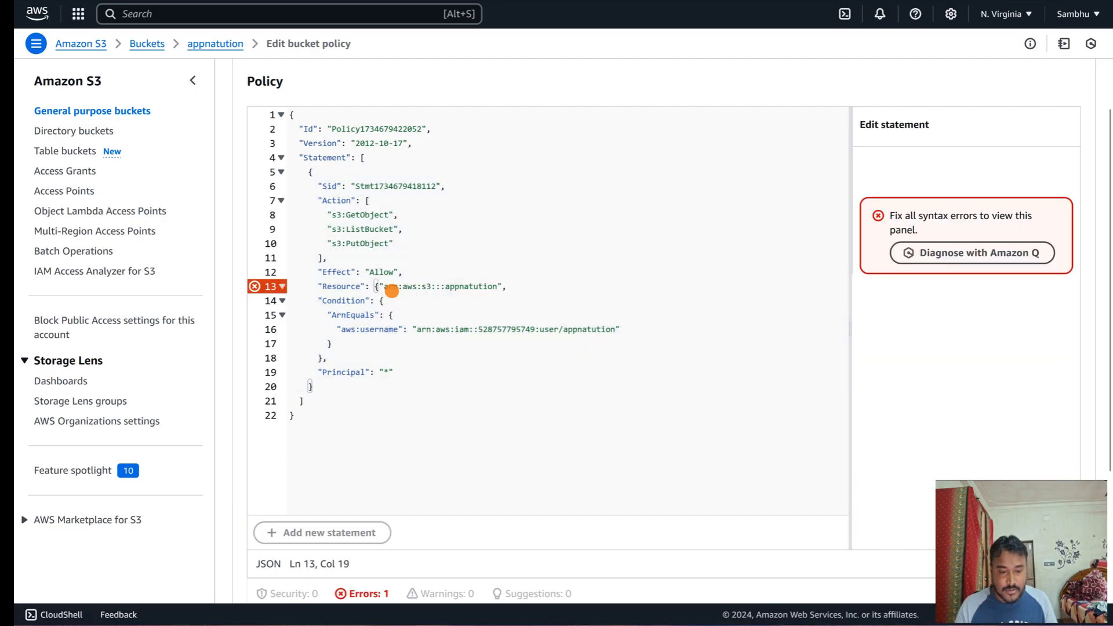
key("BackSpace")
type("[")
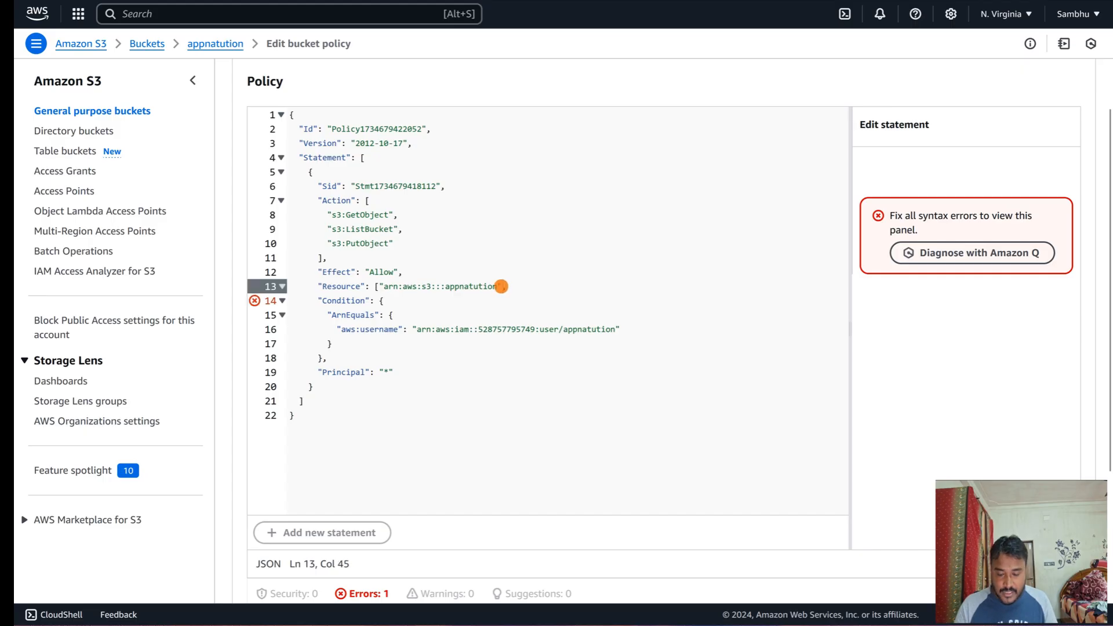
type("]")
key("Return")
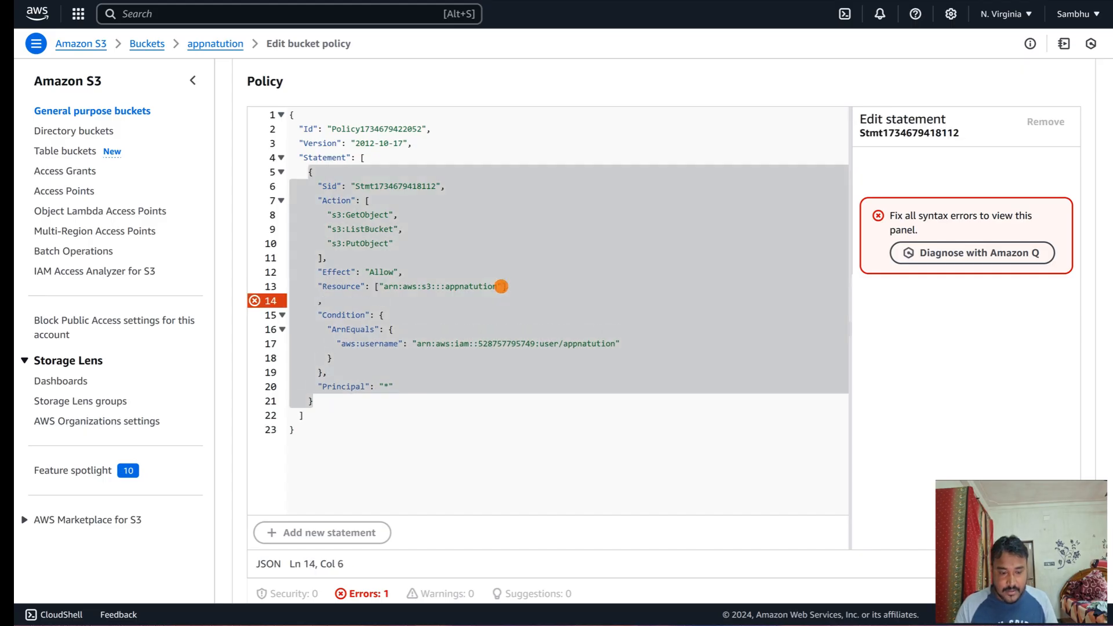
key("BackSpace")
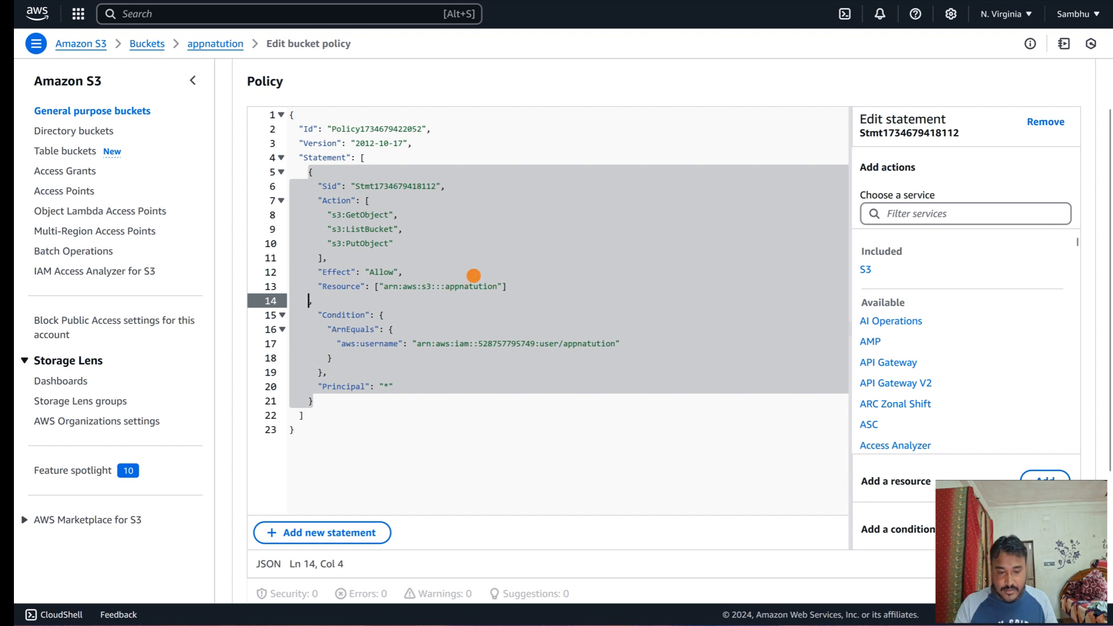
key("BackSpace")
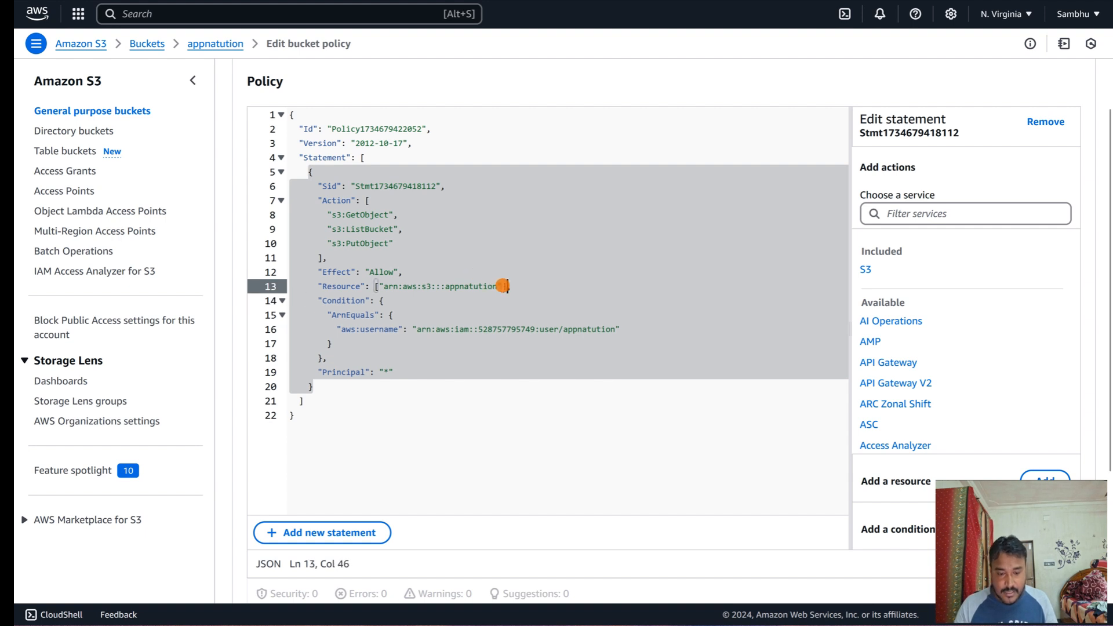
Add a second Resource array entry, arn:aws:s3:::appnatution/*, on a new line after the bucket ARN
key("Right")
key("Return")
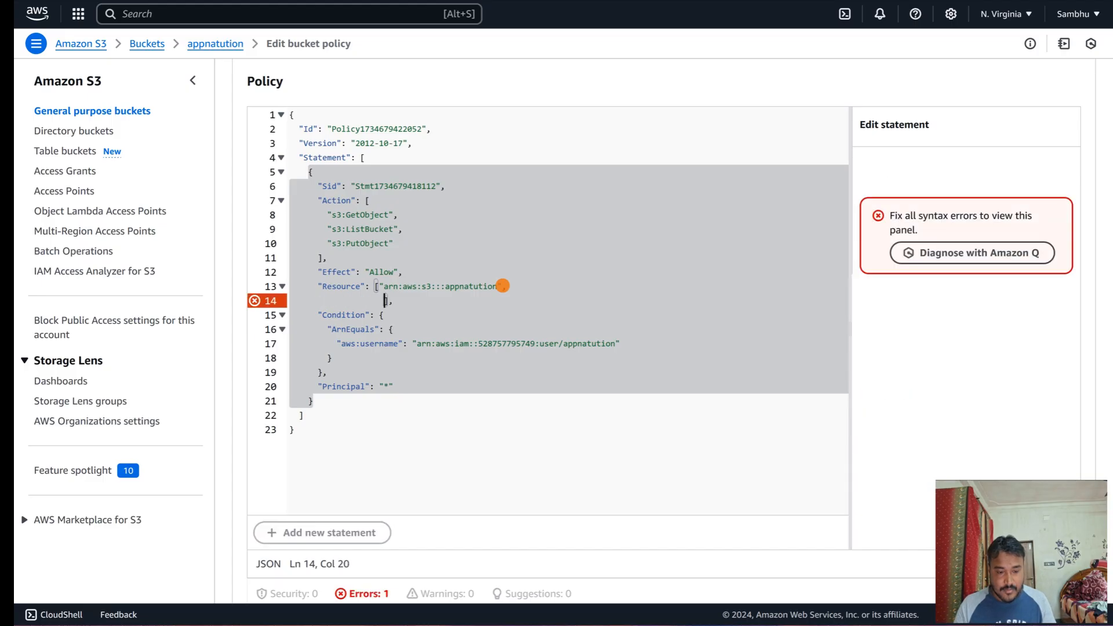
left_click_drag(378, 286, 491, 286)
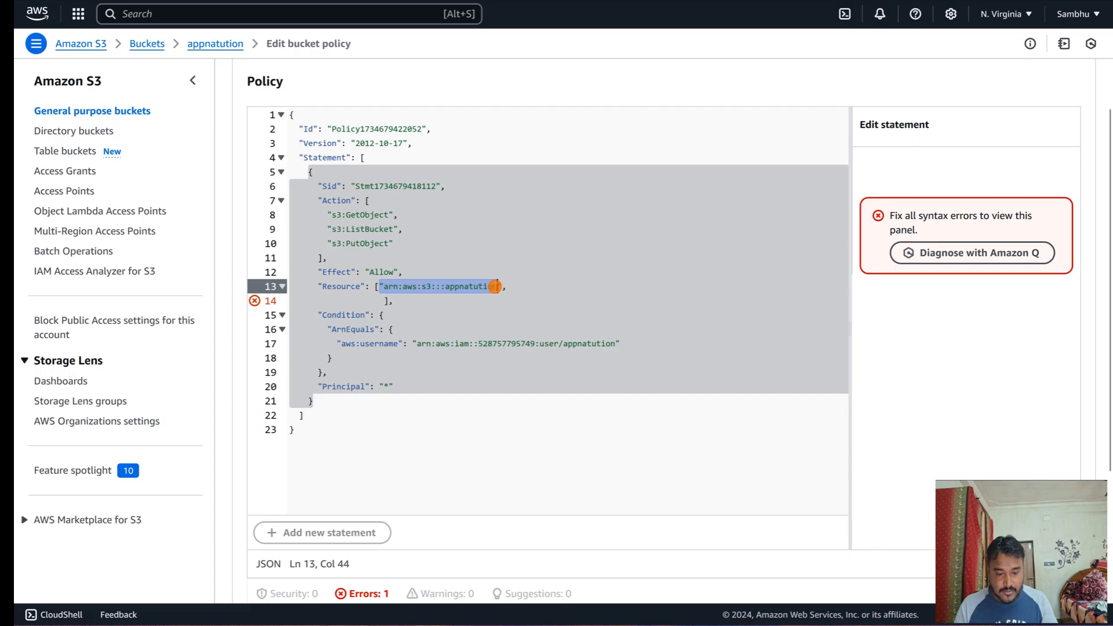
left_click(510, 287)
key("Return")
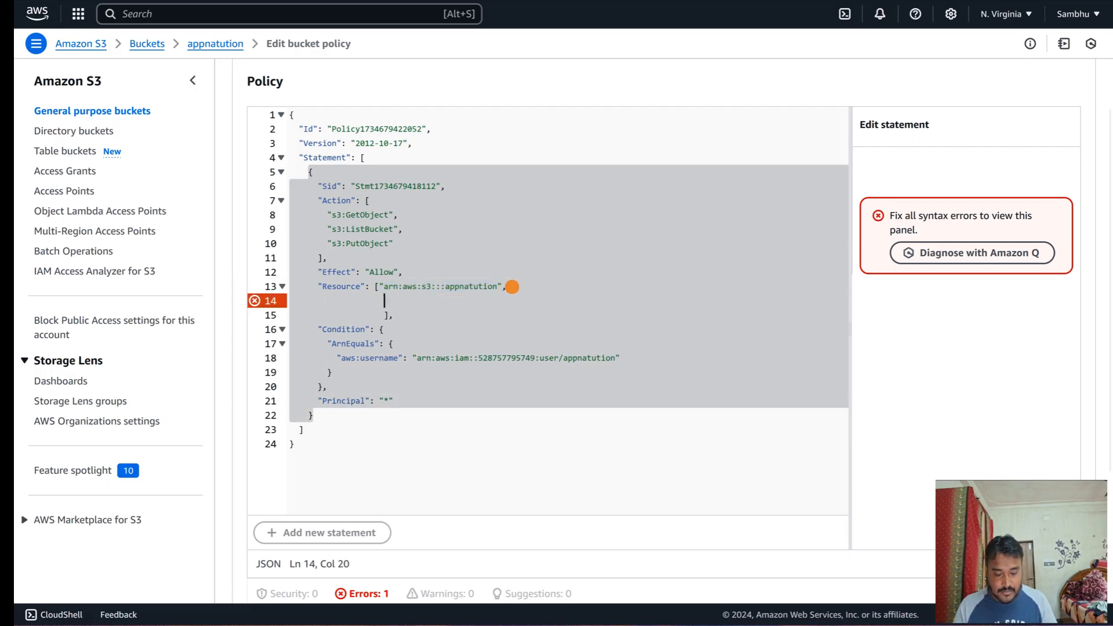
key("ctrl+v")
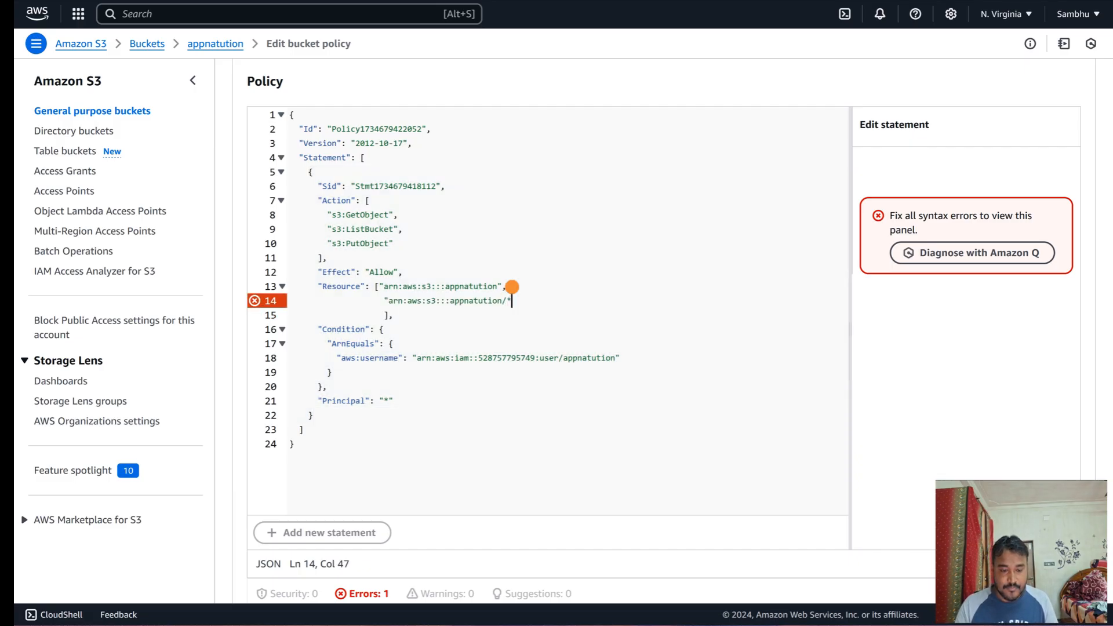
Move the bucket ARN onto its own indented line below the Resource array's opening bracket, lining it up with the object ARN entry
left_click(473, 324)
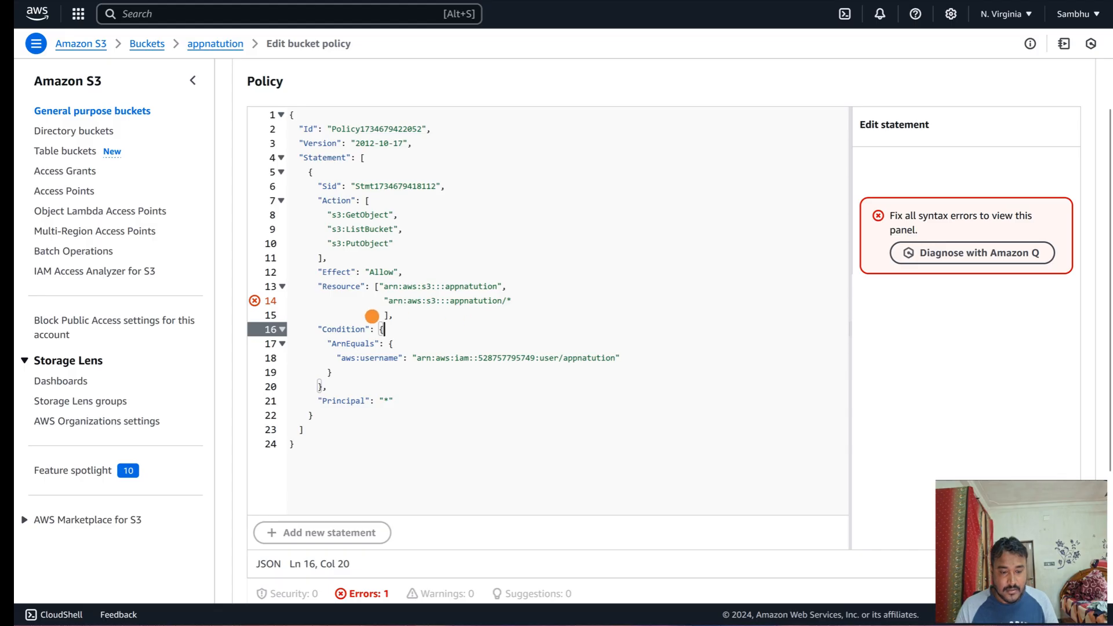
left_click(384, 301)
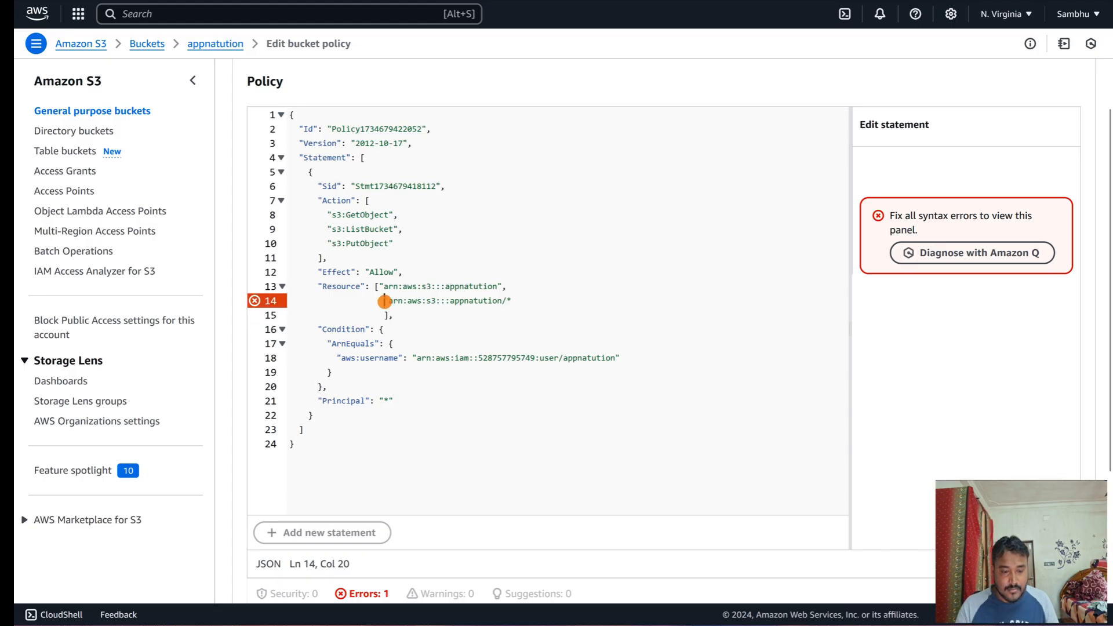
key("BackSpace")
mouse_move(260, 309)
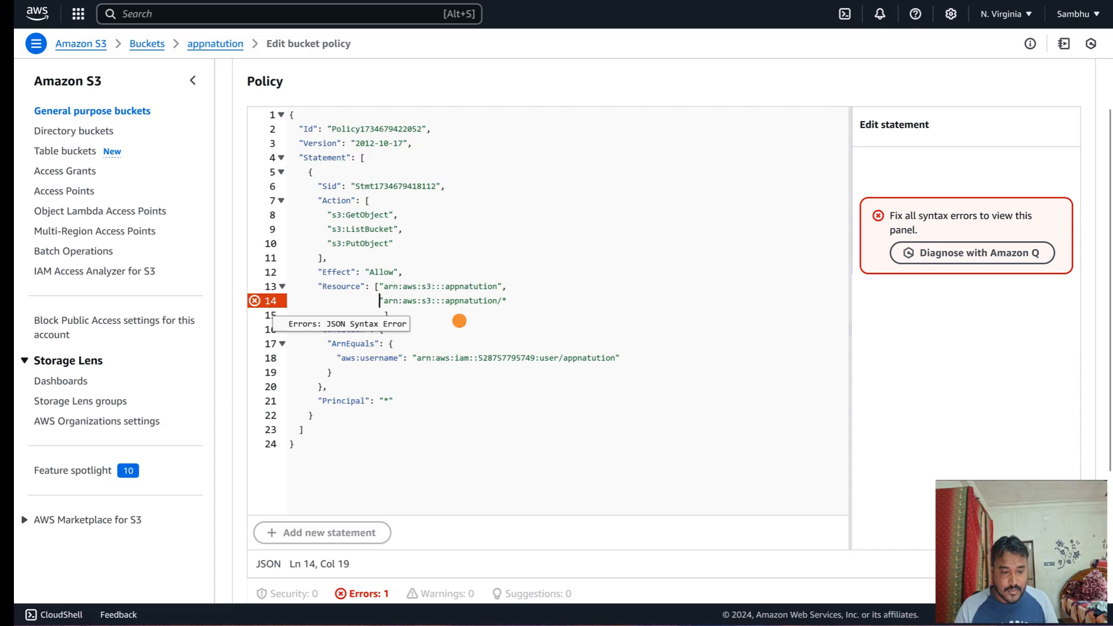
left_click(377, 286)
key("Return")
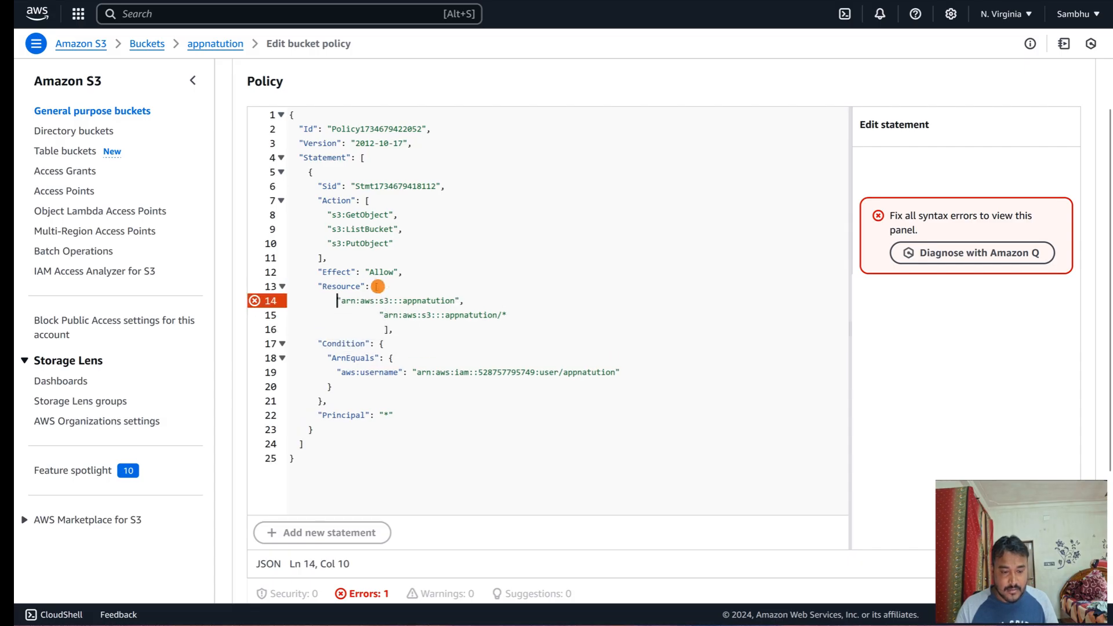
key("Tab")
key("Tab")
key("Tab")
Add the missing closing double quote to the arn:aws:s3:::appnatution/* entry of the Resource array
left_click(509, 314)
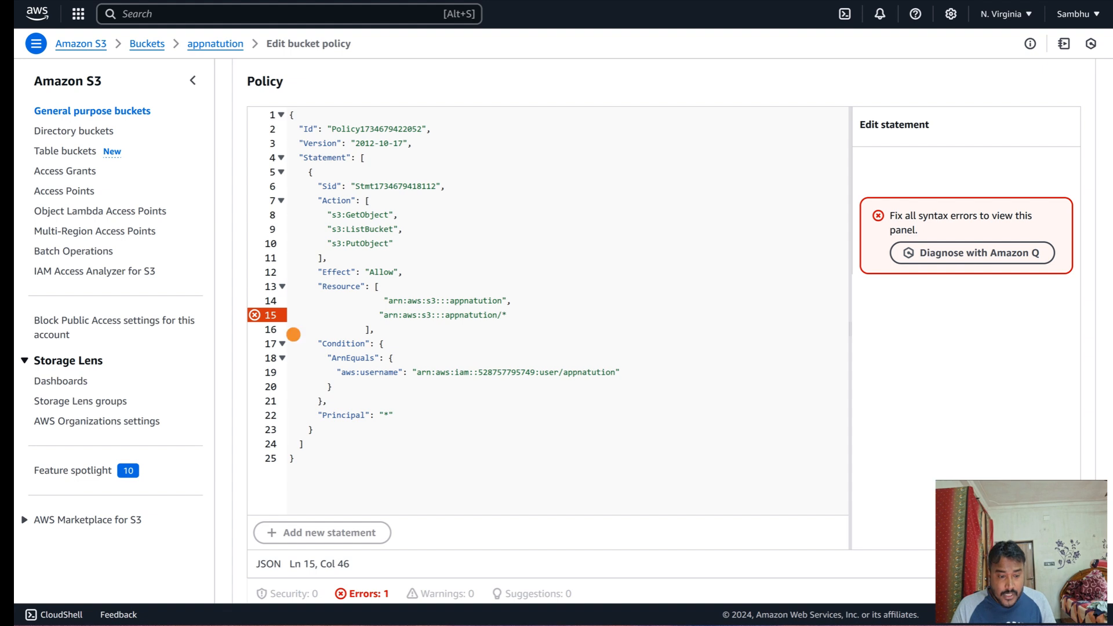
mouse_move(254, 316)
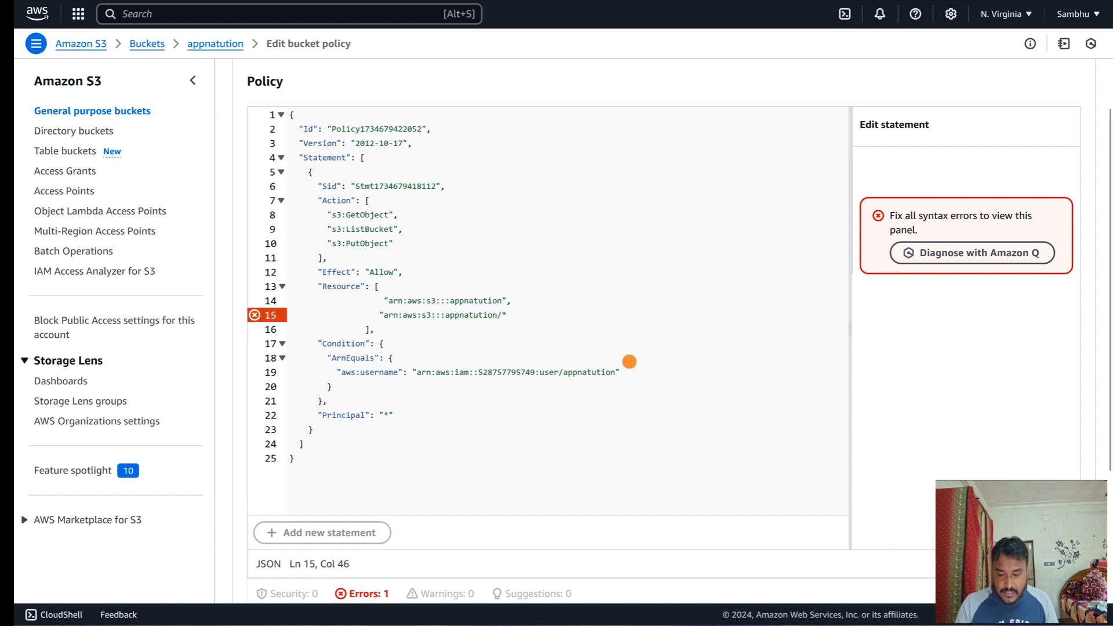
type("\"")
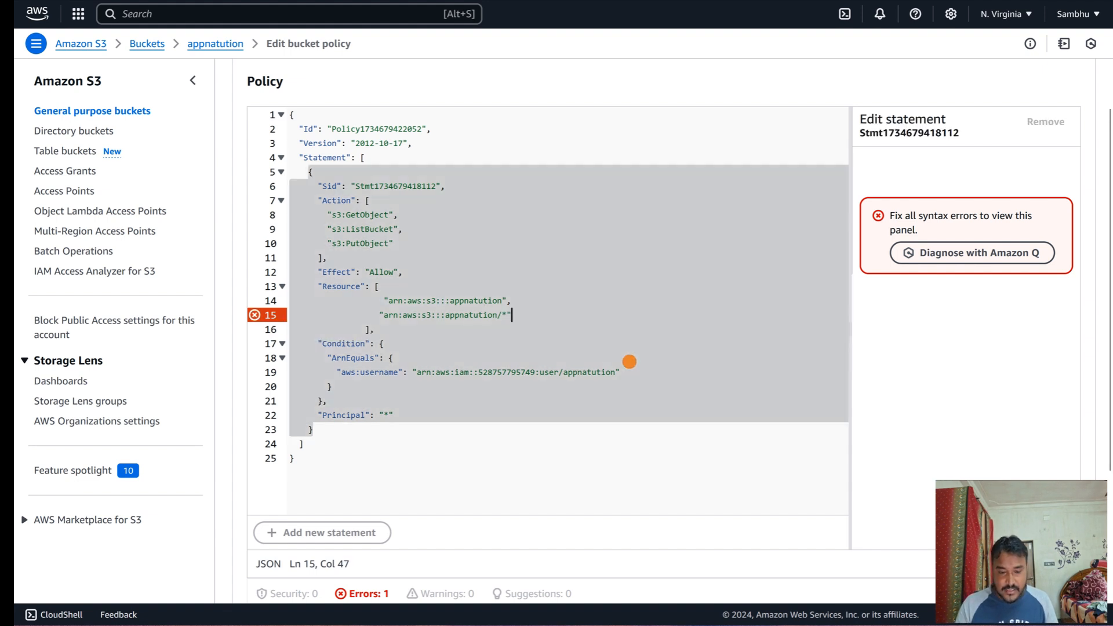
left_click(516, 385)
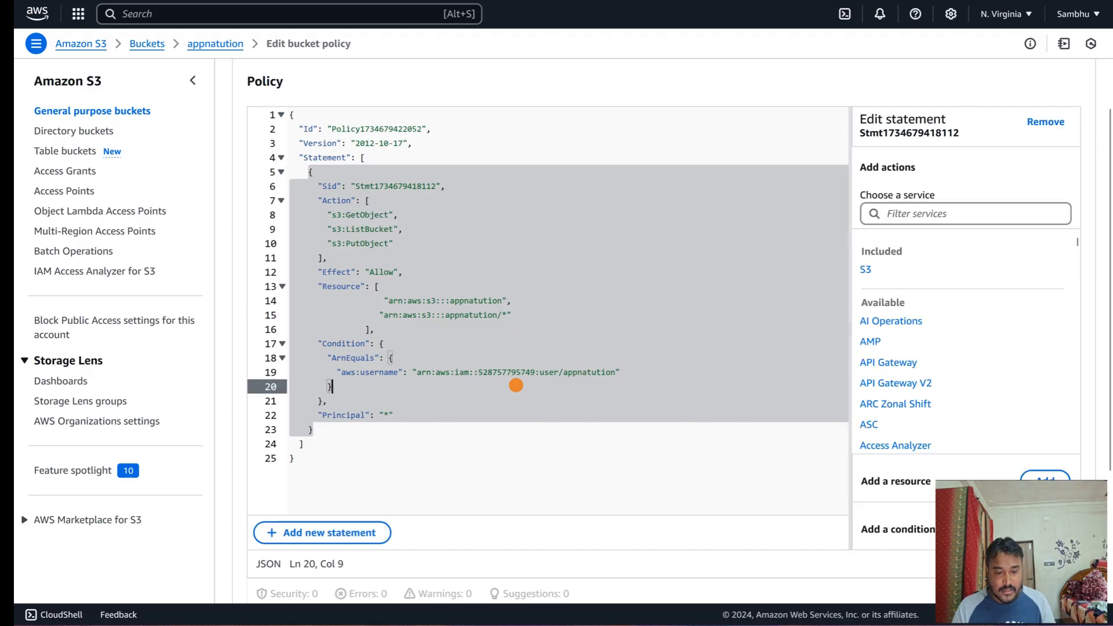
Try to save the bucket policy with both Resource entries and read the response
scroll(515, 385, "down", 4)
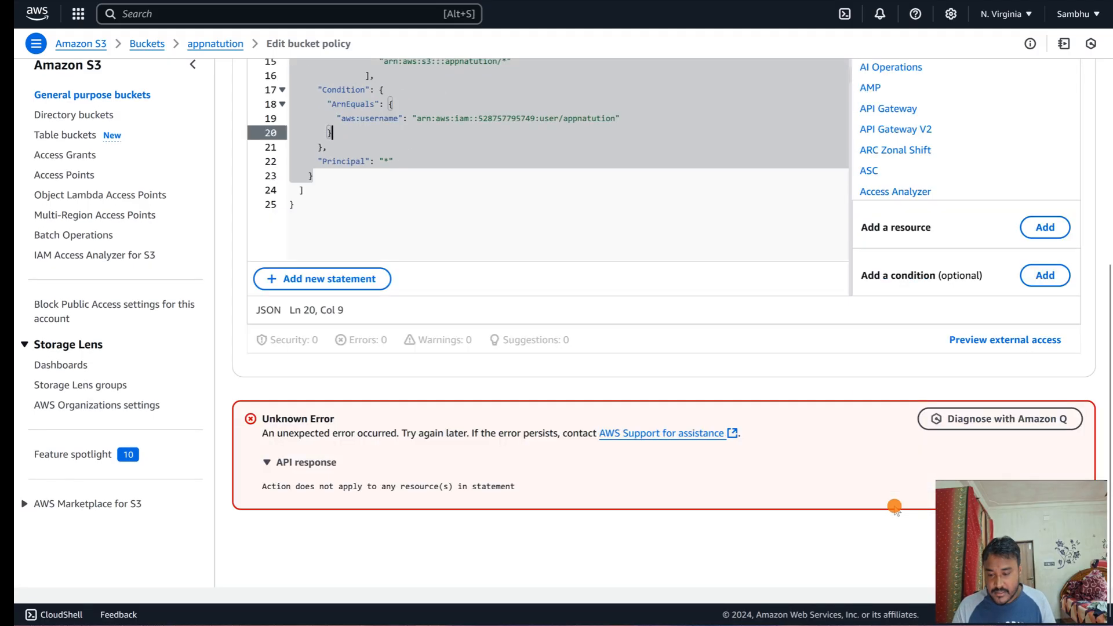
left_click(1048, 564)
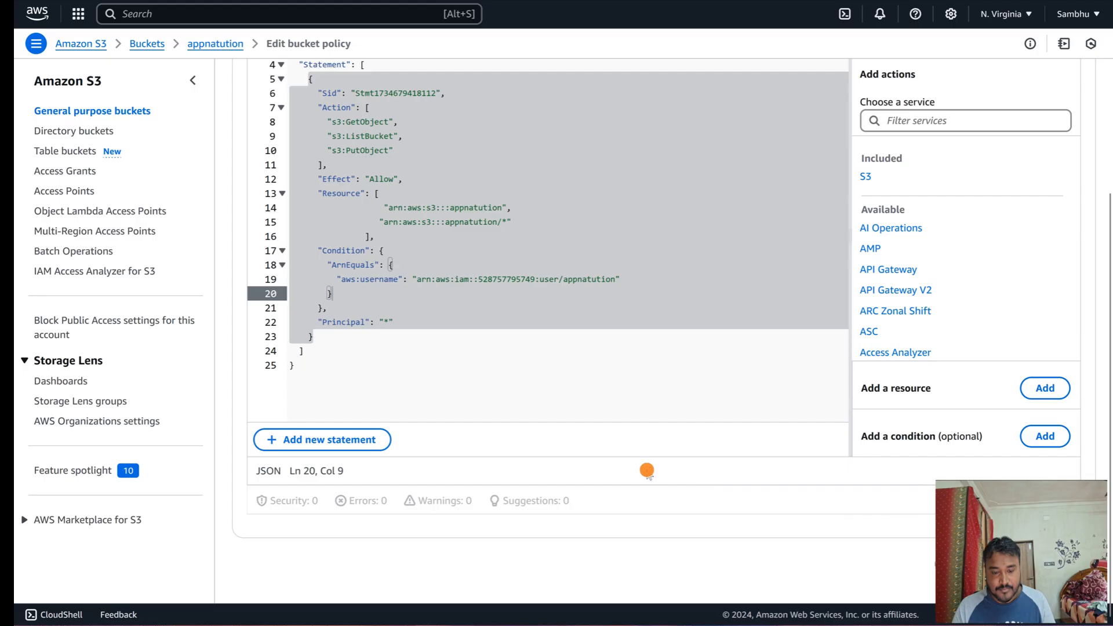
scroll(647, 470, "down", 3)
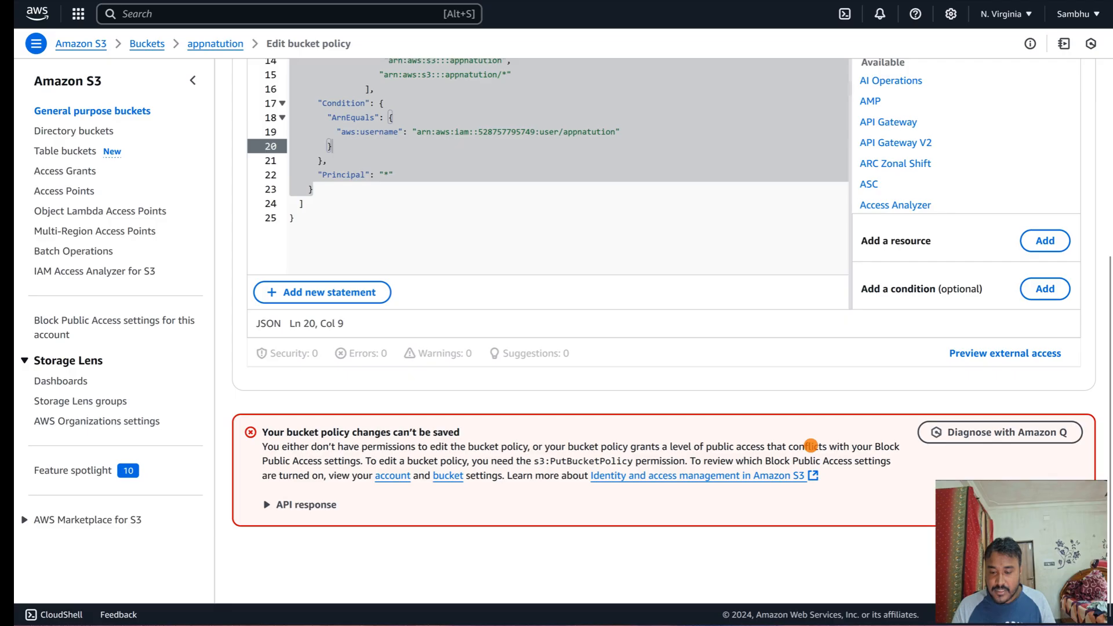
Copy the complete policy text from the bucket policy editor
left_click(503, 203)
scroll(503, 202, "up", 3)
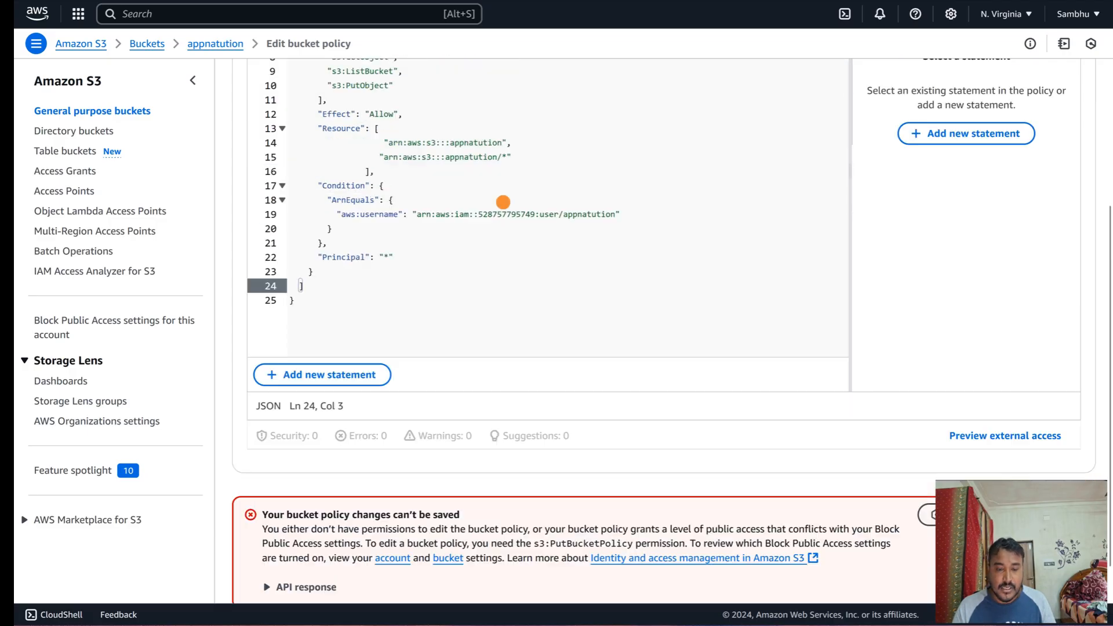
scroll(499, 199, "up", 1)
left_click(465, 222)
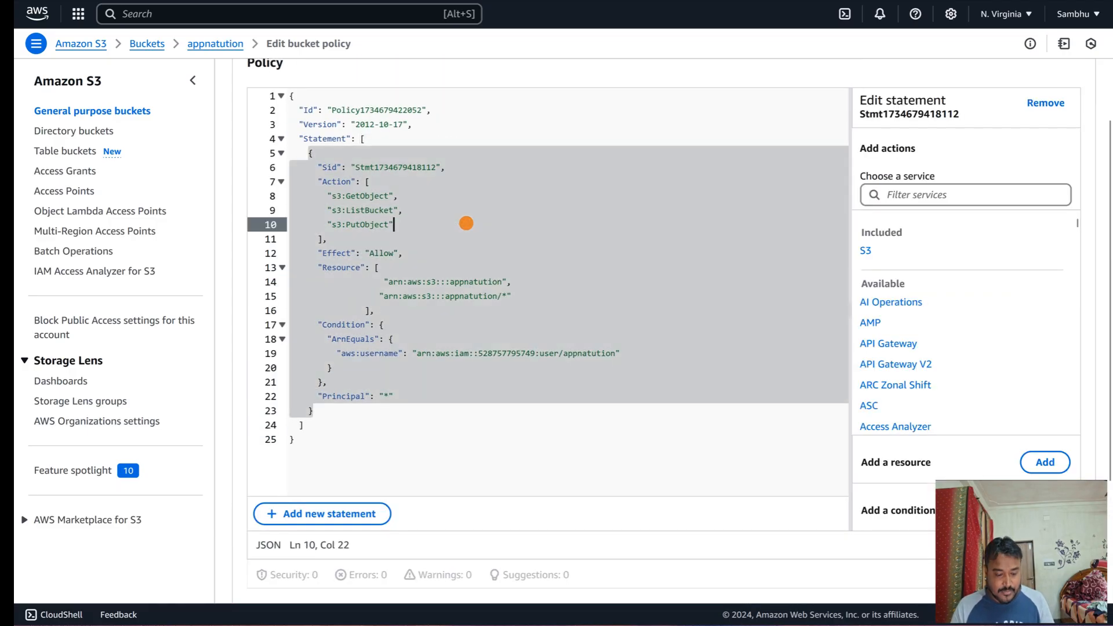
key("ctrl+a")
scroll(466, 223, "up", 3)
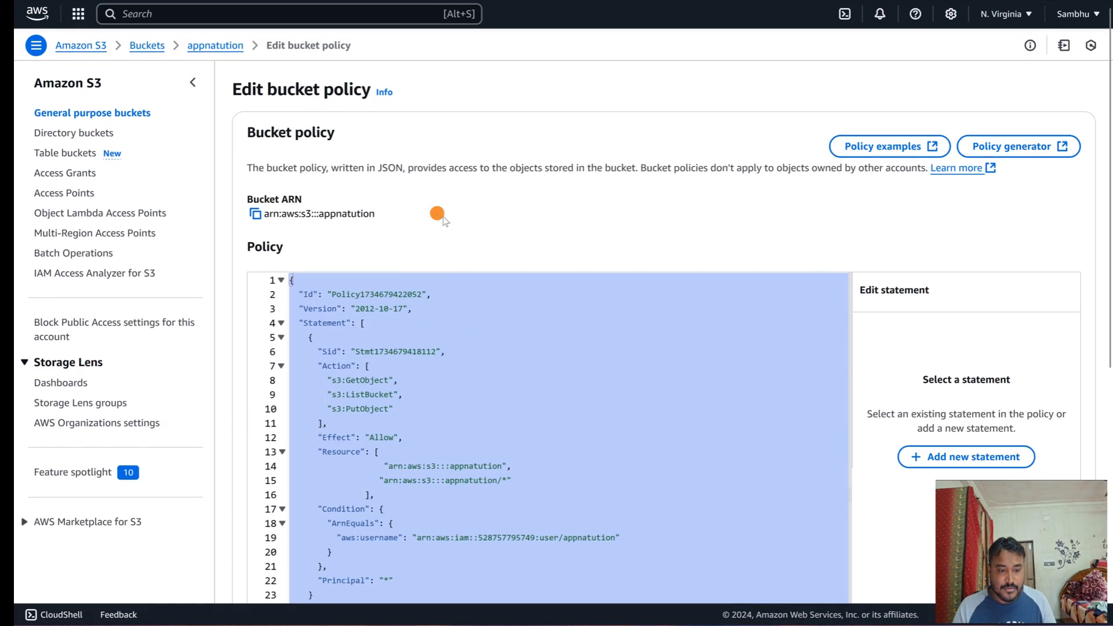
Turn off Block all public access in the appnatution bucket's permissions, save the change and approve it by entering confirm
left_click(215, 45)
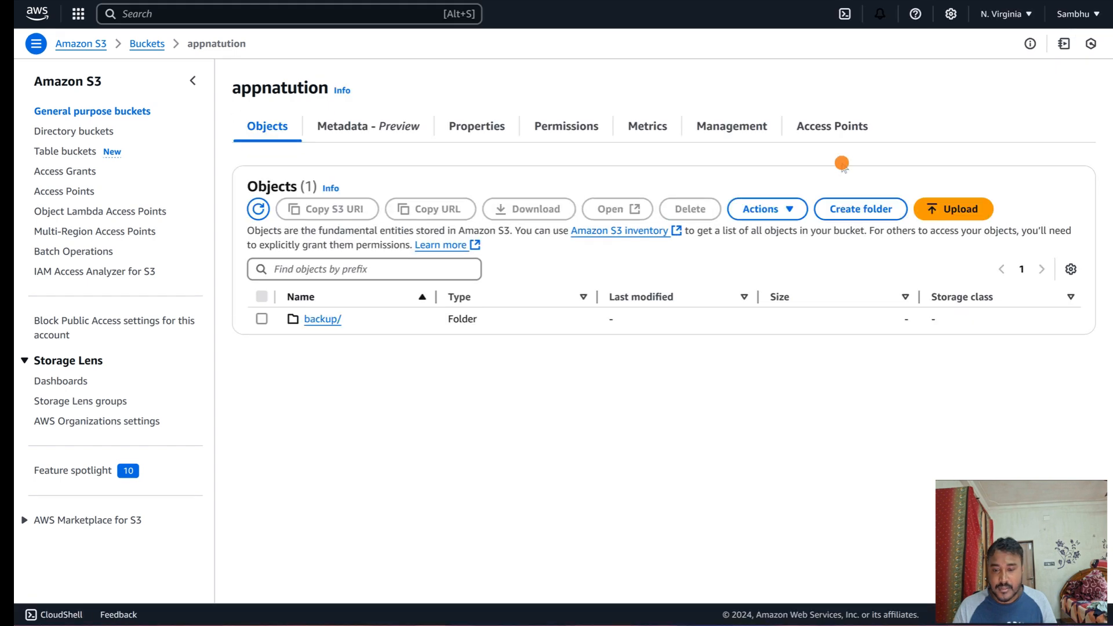
left_click(583, 128)
scroll(452, 325, "down", 2)
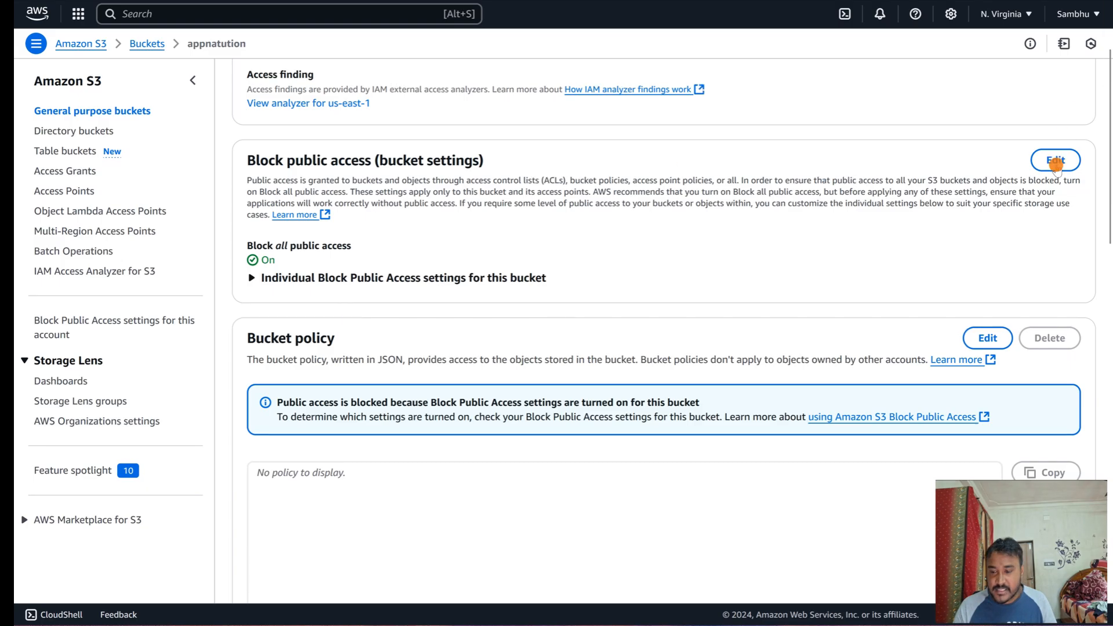
left_click(1056, 161)
left_click(251, 212)
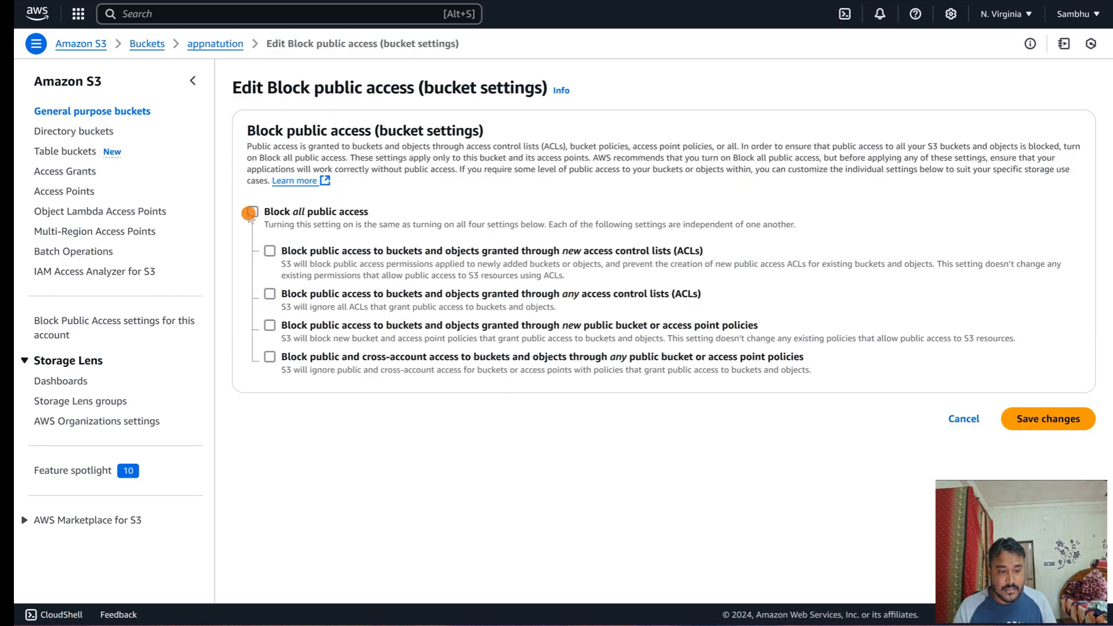
left_click(1066, 426)
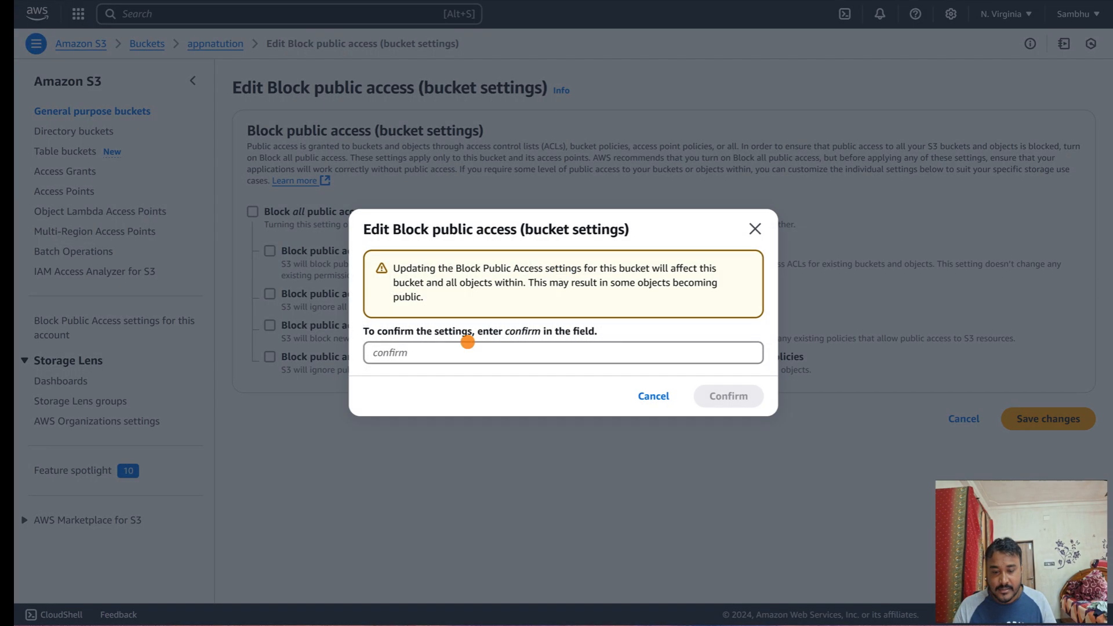
left_click(435, 356)
type("confirm")
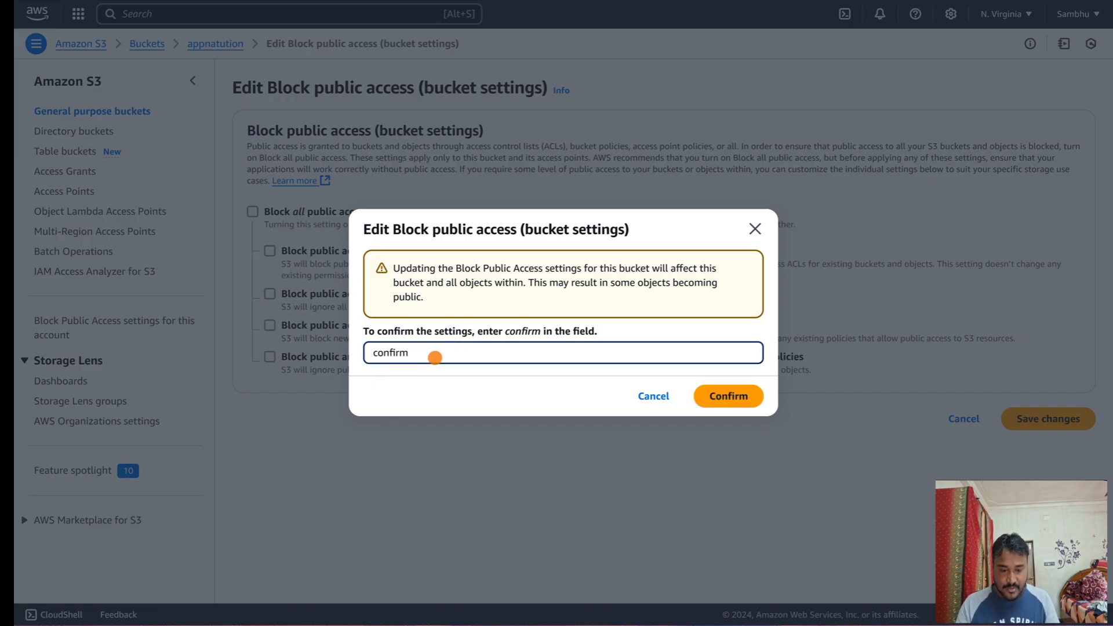
left_click(728, 396)
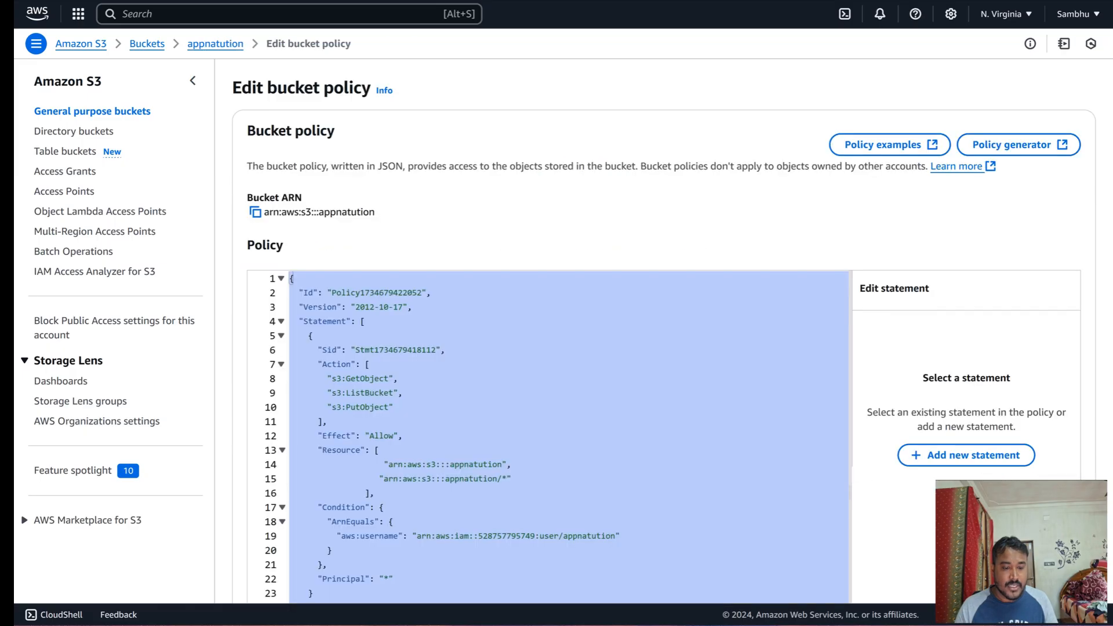
Reload the bucket policy editor, paste the copied policy text into it and save the changes
left_click(569, 383)
left_click(485, 395)
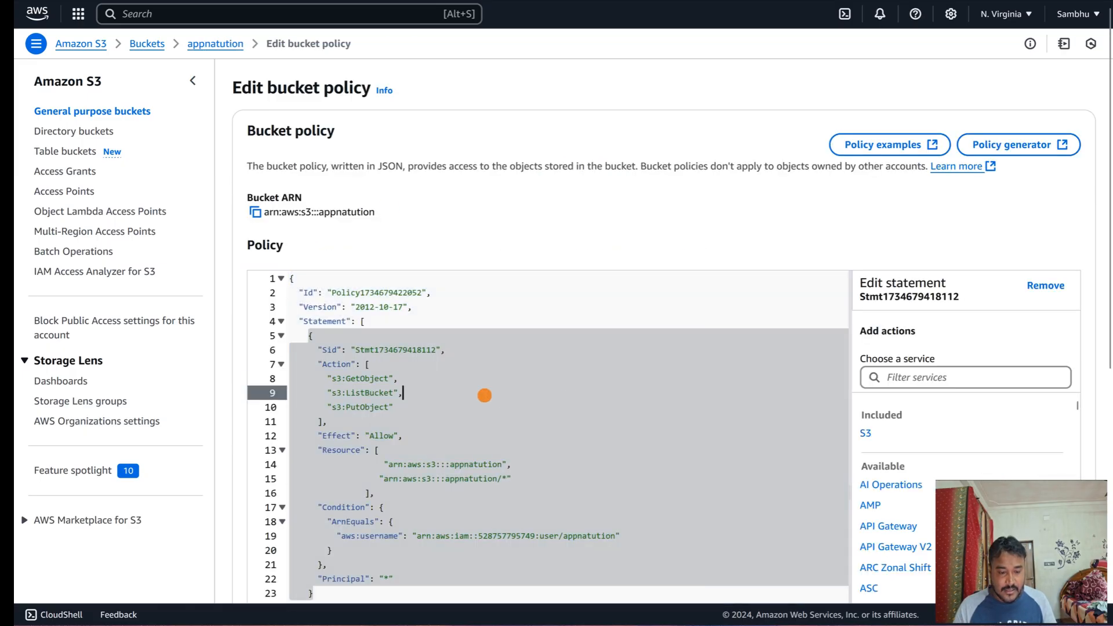
key("ctrl+a")
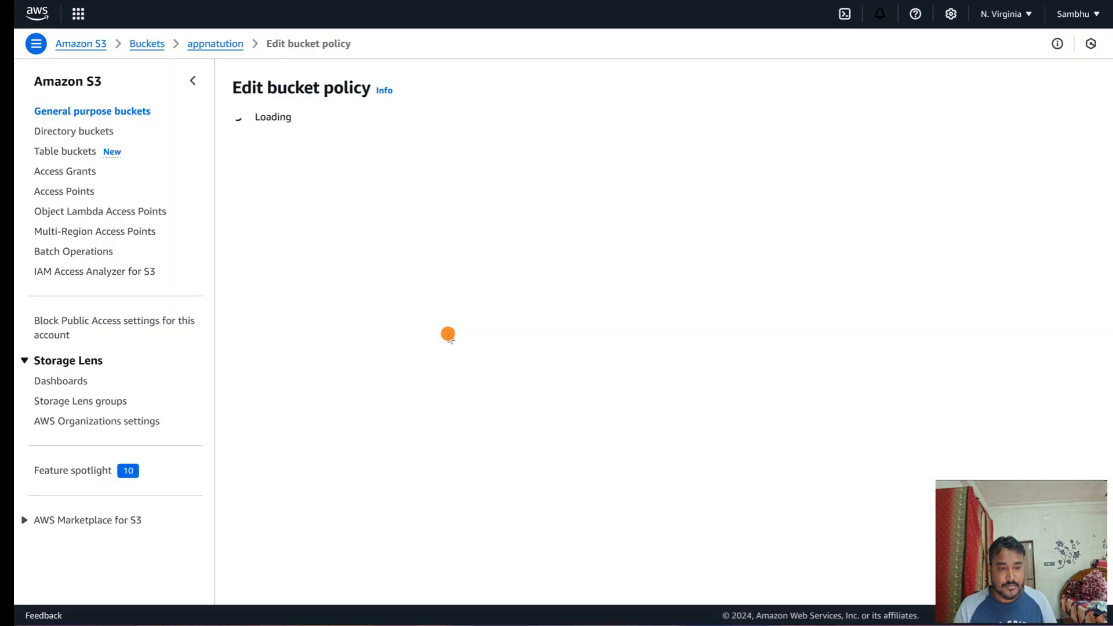
key("ctrl+v")
scroll(381, 366, "down", 4)
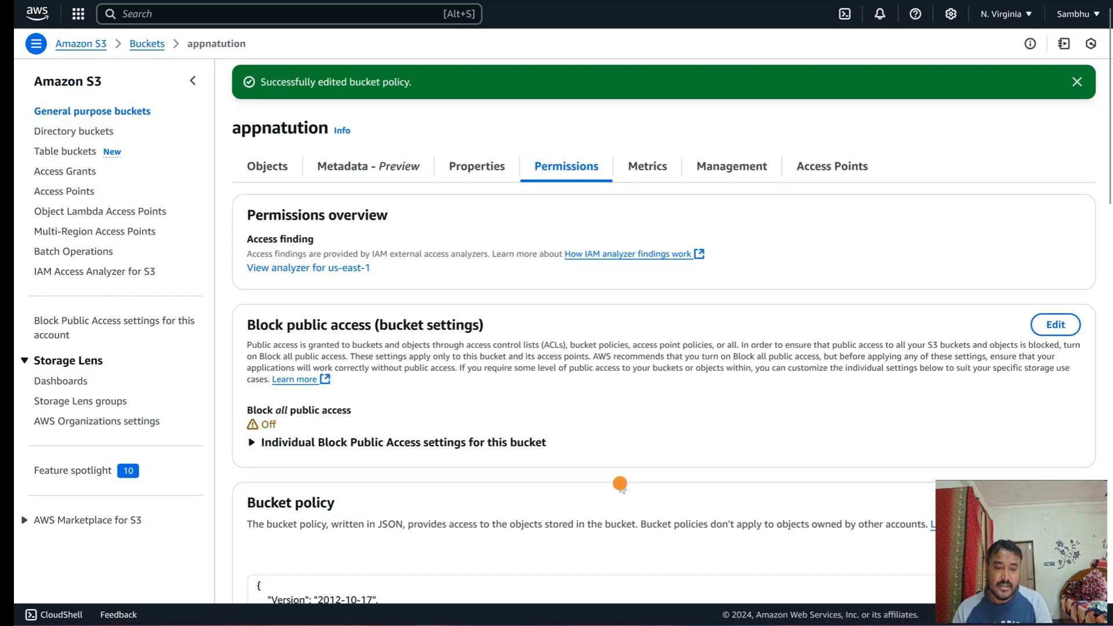
Reopen the appnatution bucket's saved policy for editing and review its Action list
scroll(620, 483, "down", 4)
left_click(991, 288)
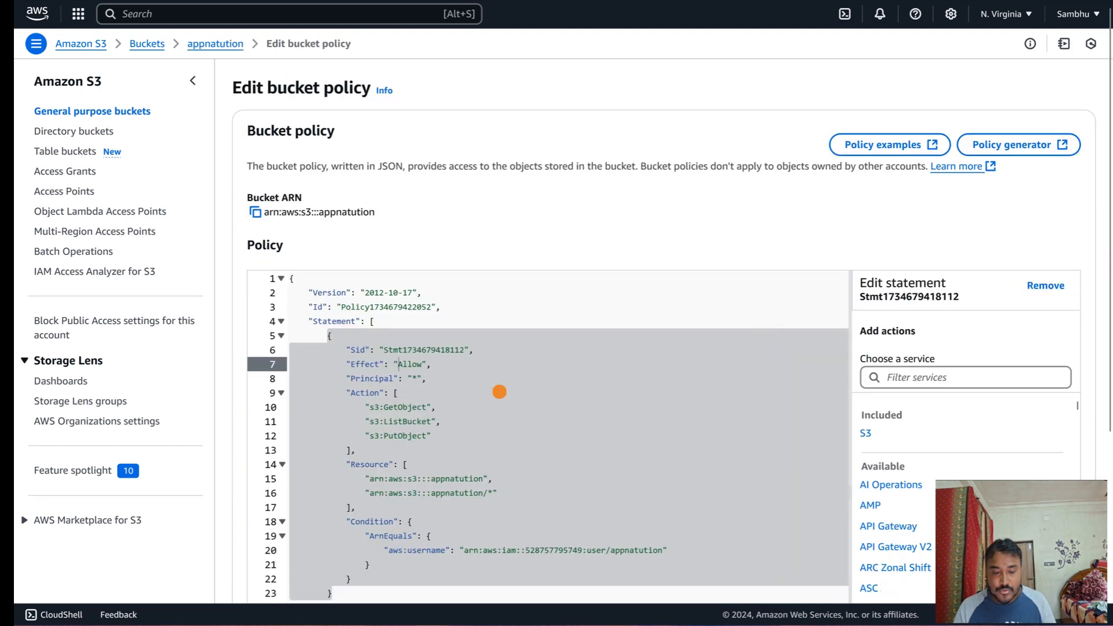
scroll(499, 391, "down", 1)
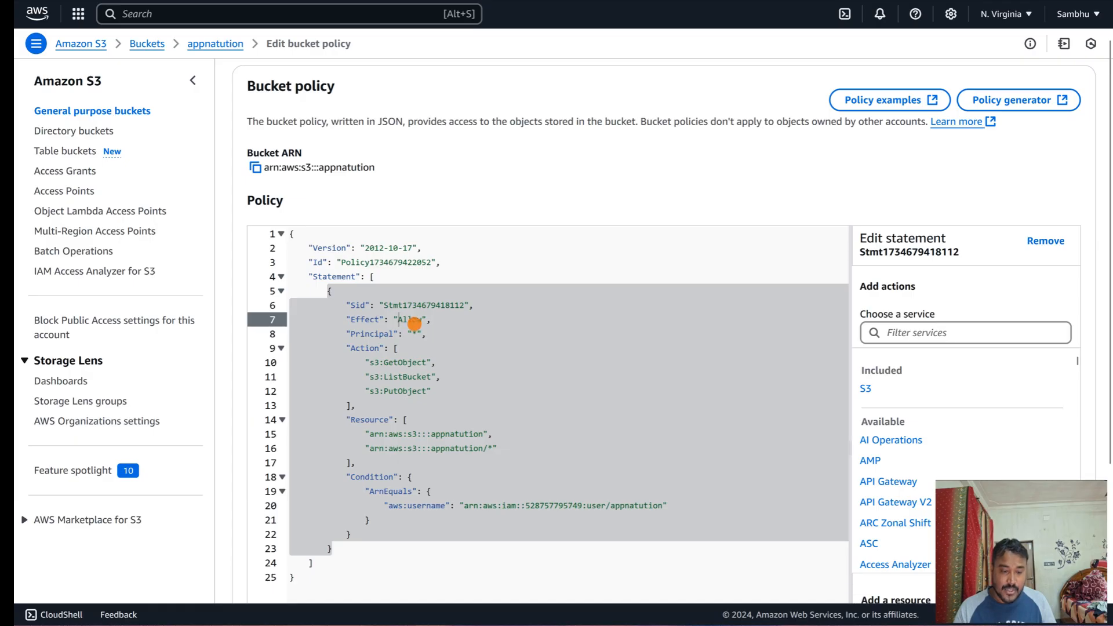
left_click(413, 360)
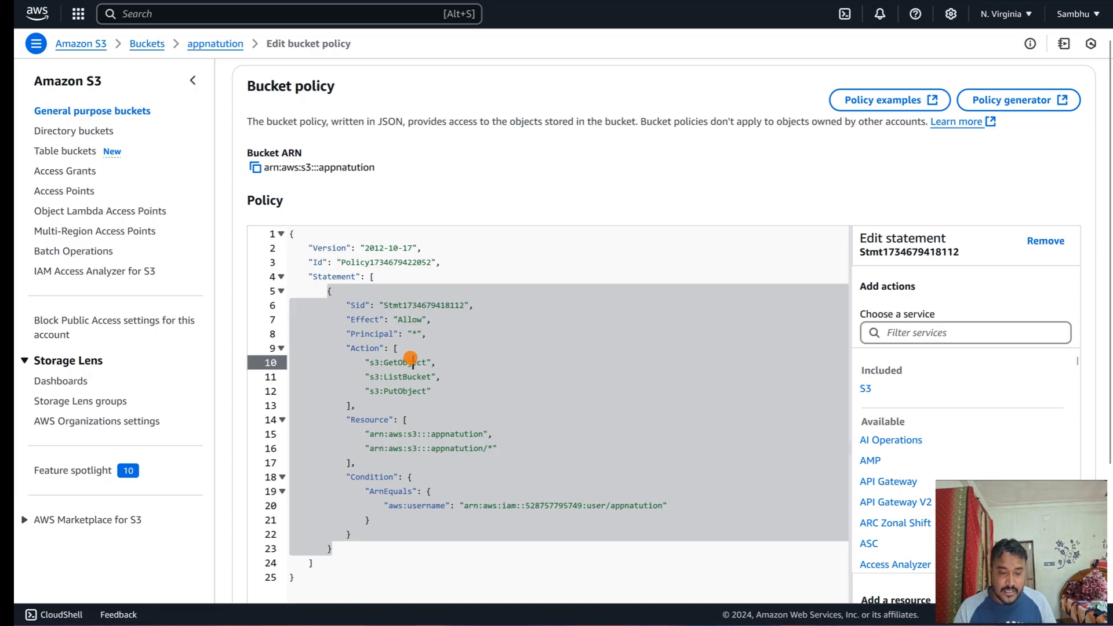
left_click(399, 400)
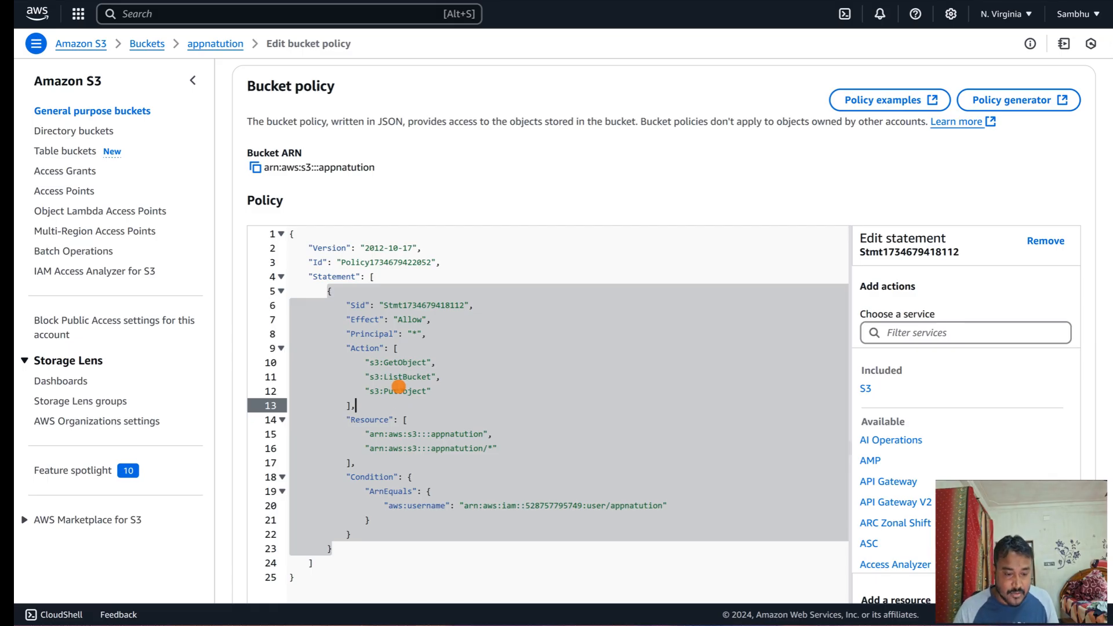
left_click(335, 294)
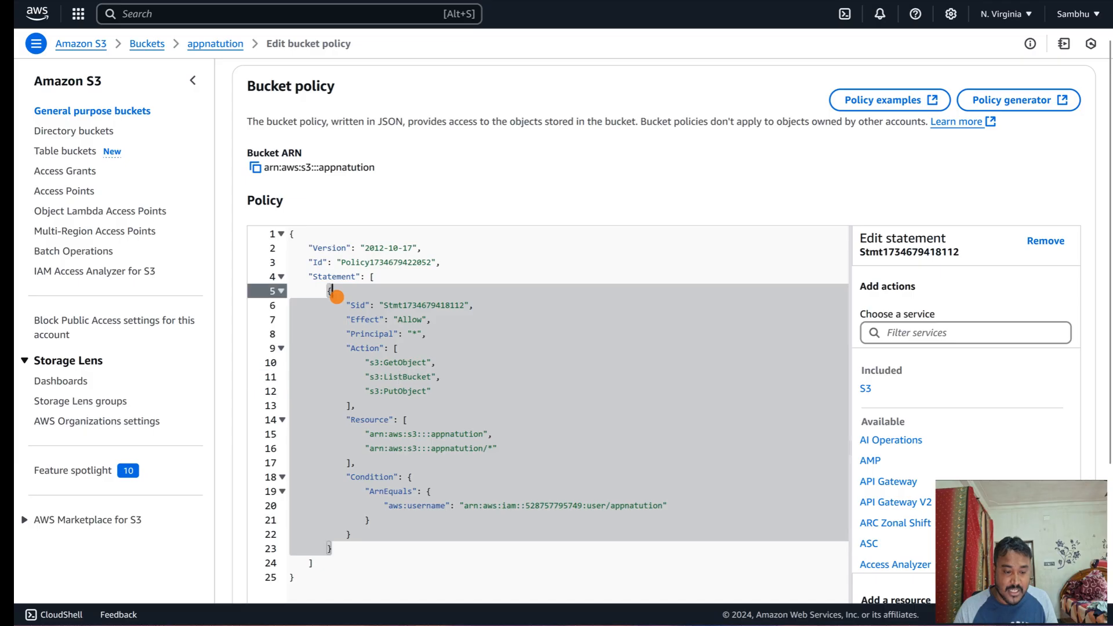
Duplicate the whole statement block as a second Statement array entry, placed on a new line after a comma
left_click_drag(327, 291, 349, 546)
key("ctrl+c")
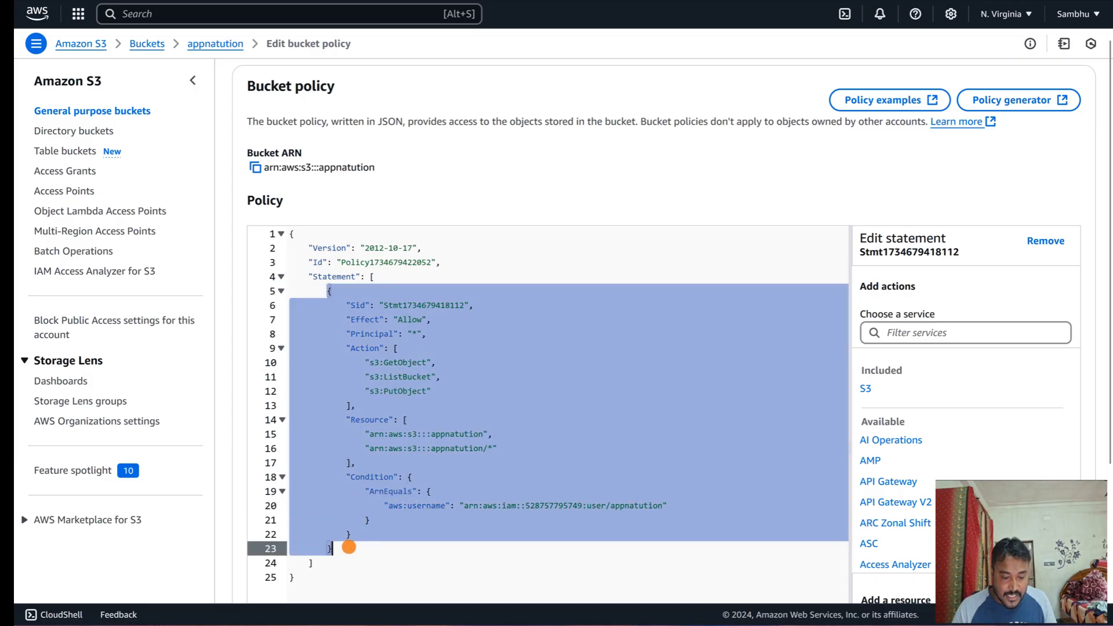
key("alt+Tab")
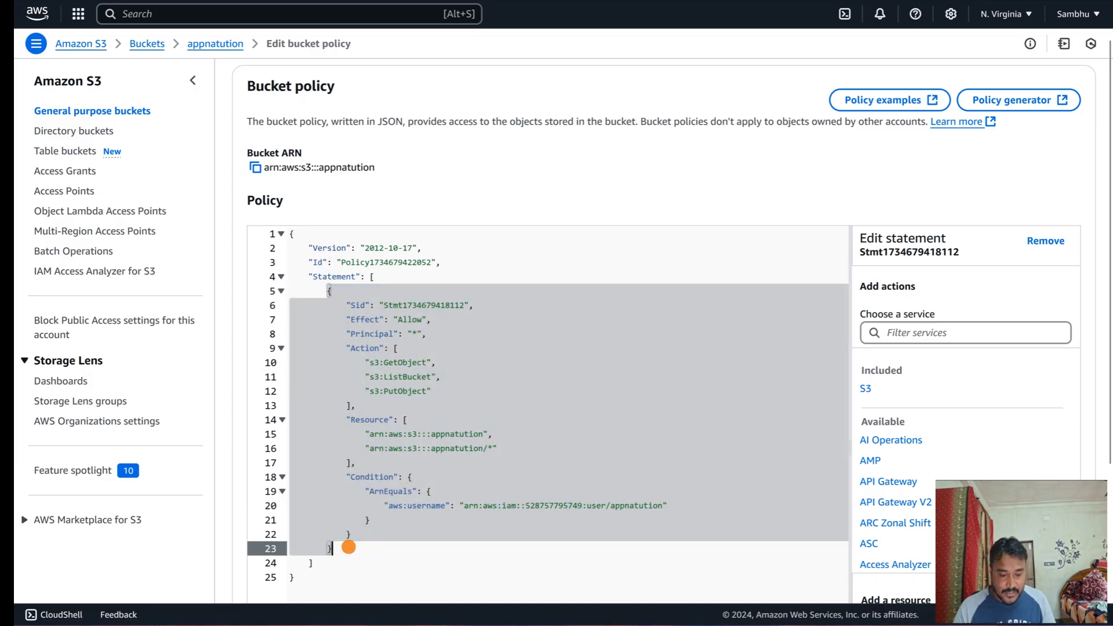
left_click(348, 547)
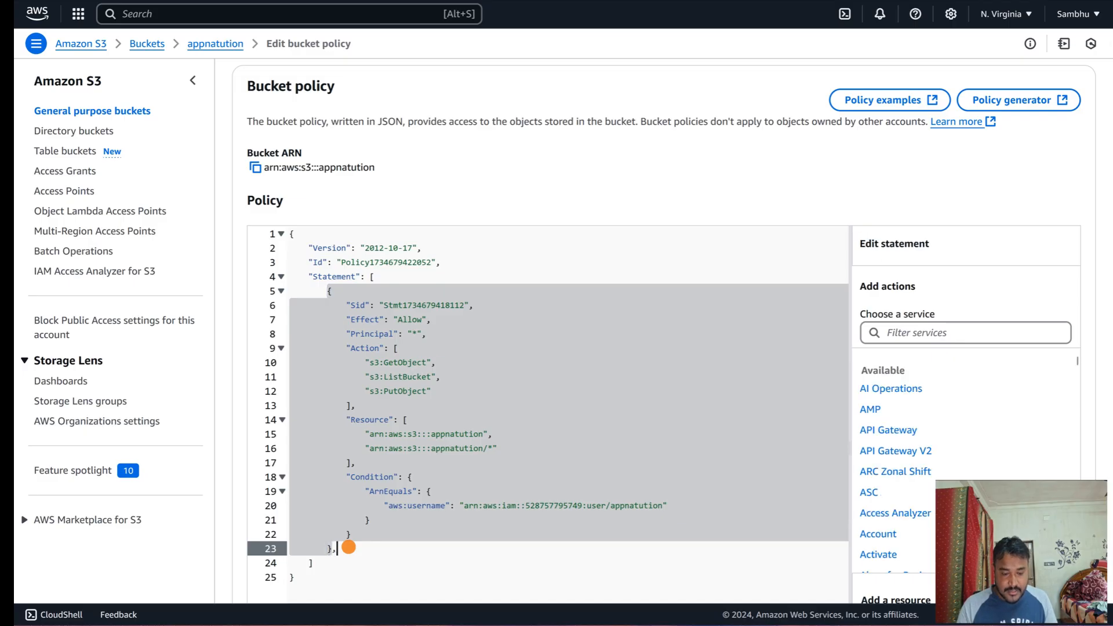
type(",")
key("Return")
key("ctrl+v")
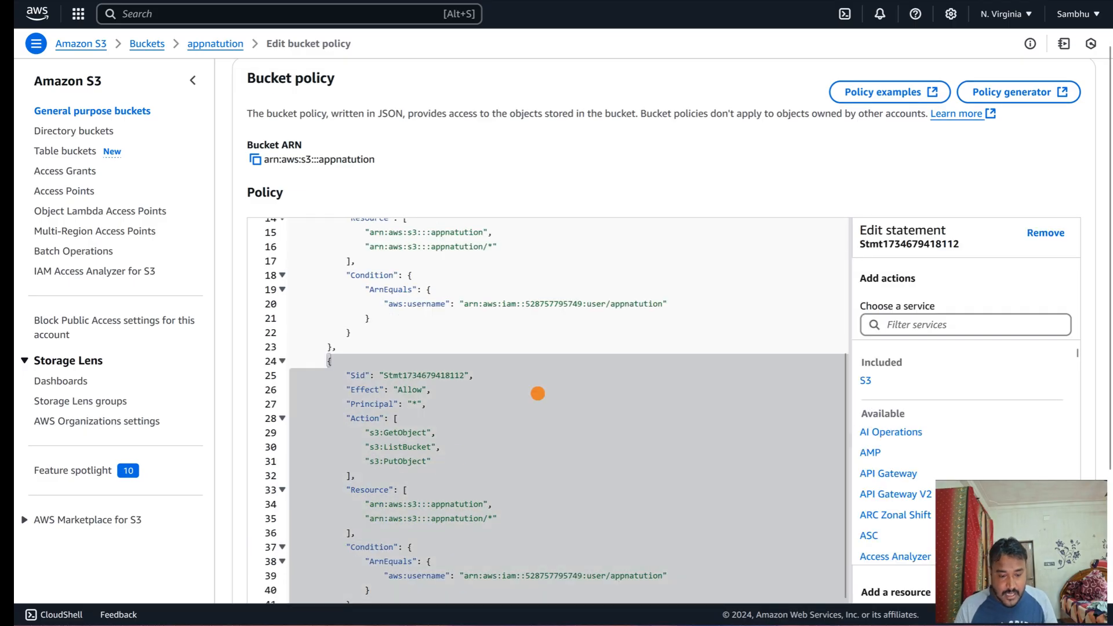
key("BackSpace")
type("4")
left_click(485, 427)
scroll(486, 427, "down", 1)
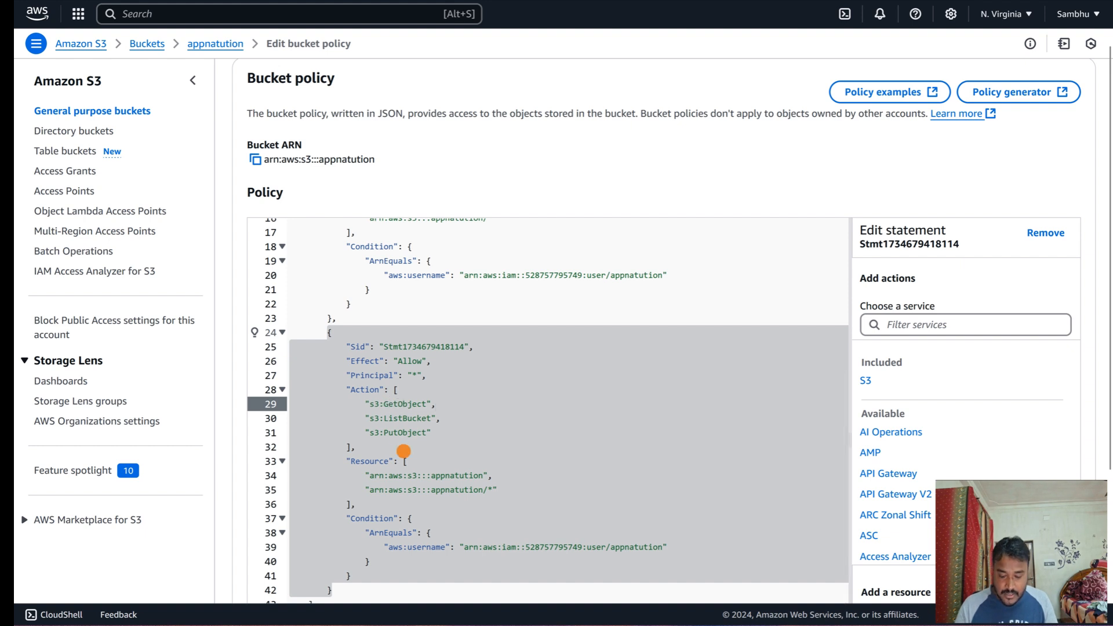
type("Delete")
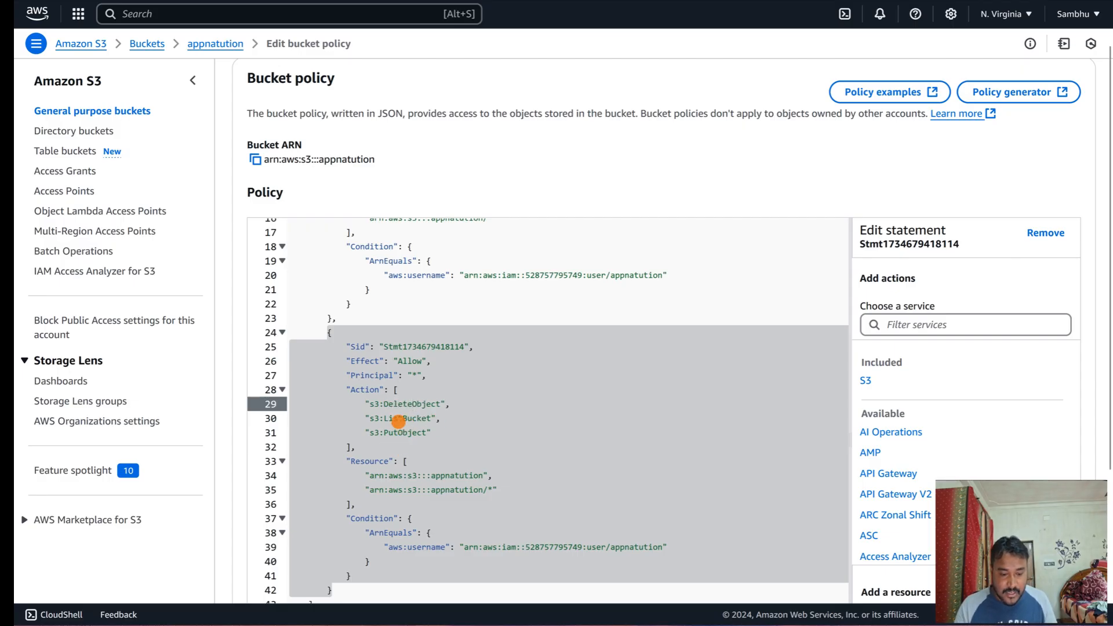
Change the second statement's second action to s3:DeleteBucket and remove its s3:PutObject entry along with the leftover comma
left_click(402, 419)
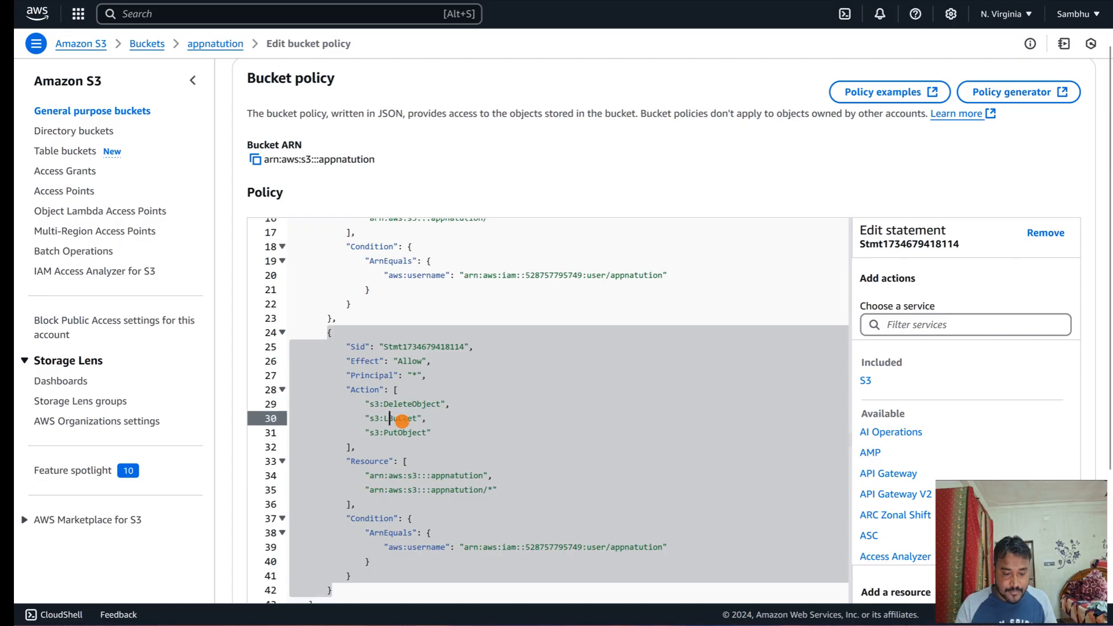
type("De")
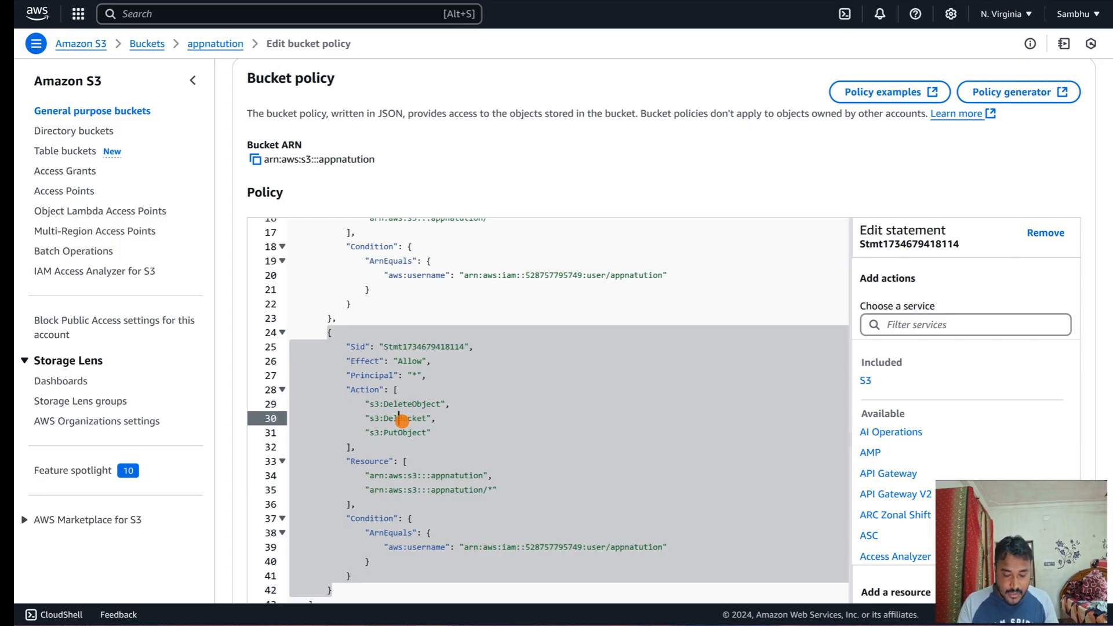
type("lete")
left_click(431, 433)
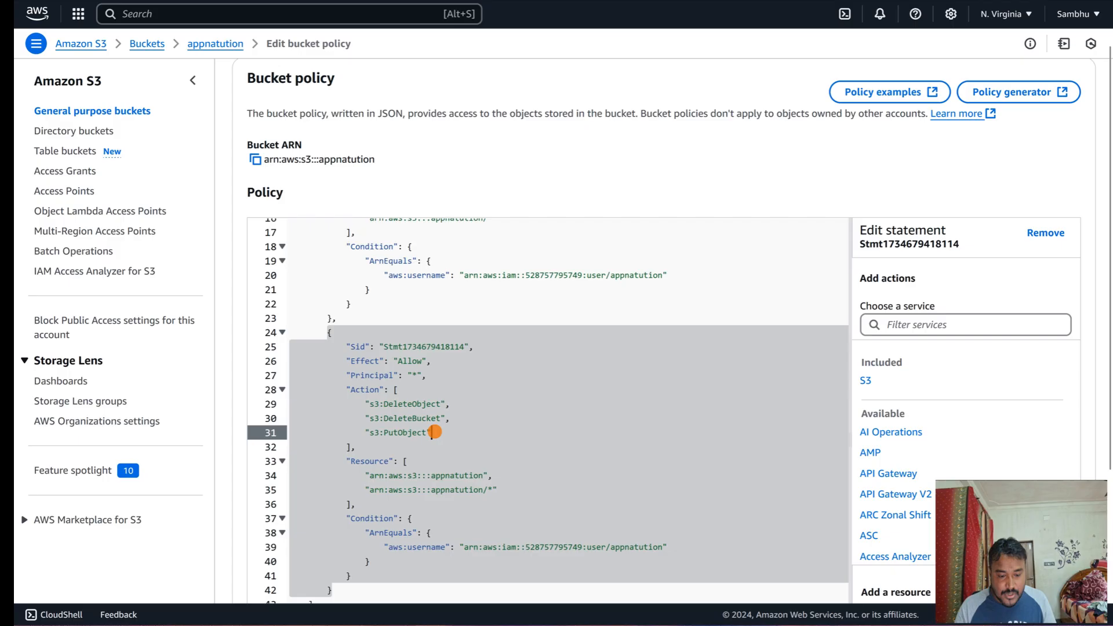
left_click_drag(431, 432, 293, 430)
key("BackSpace")
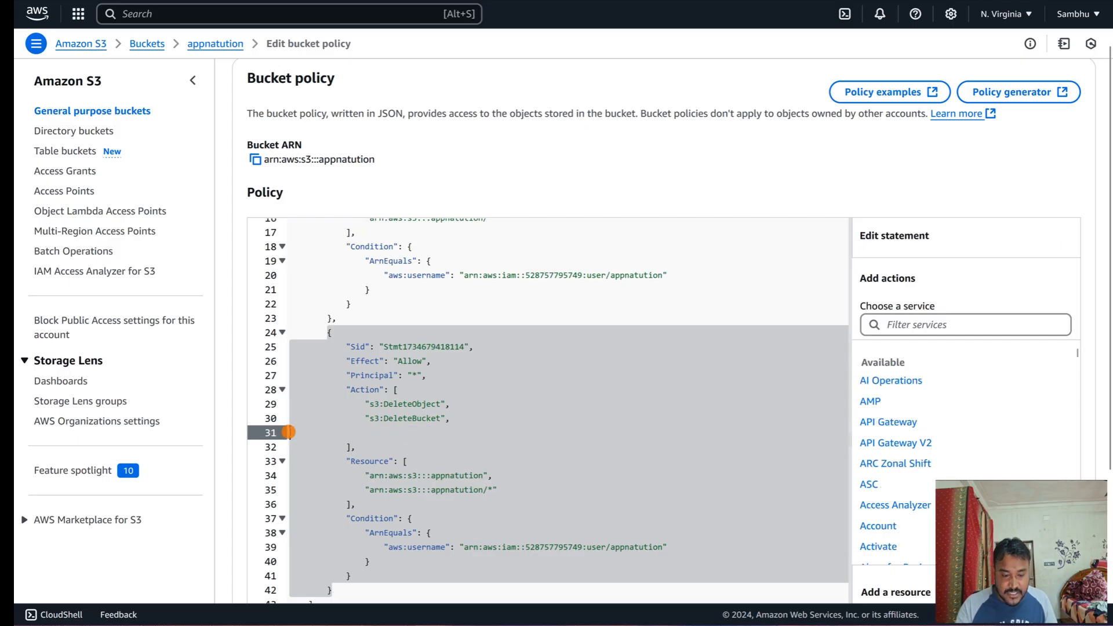
key("BackSpace")
key("BackSpace")
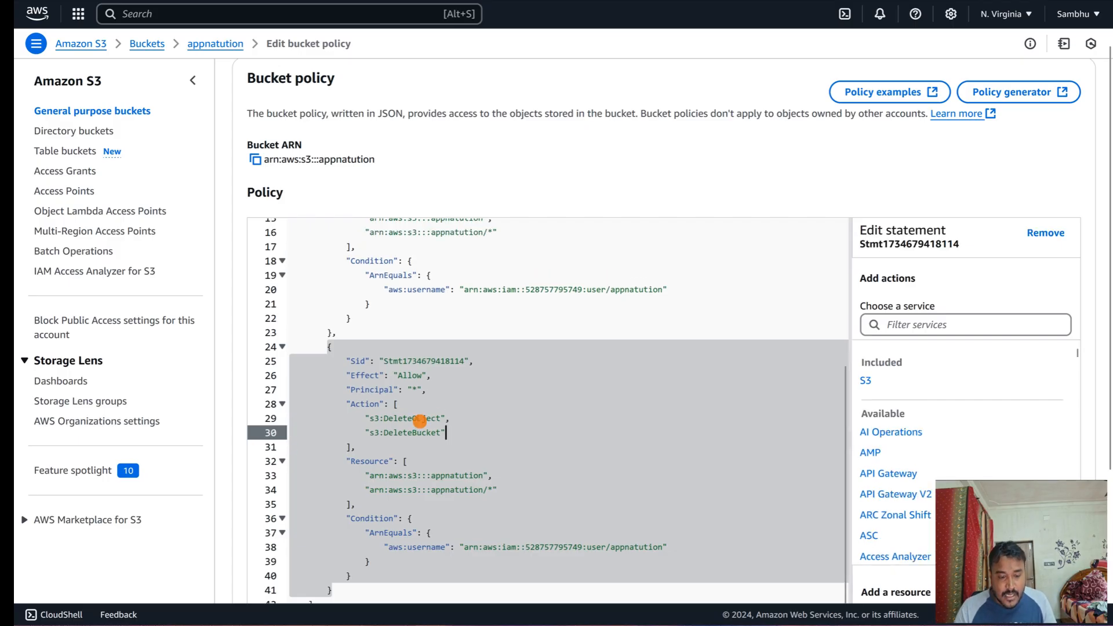
Remove the whole Condition block from the second statement, including the comma after its Resource list
scroll(417, 423, "down", 1)
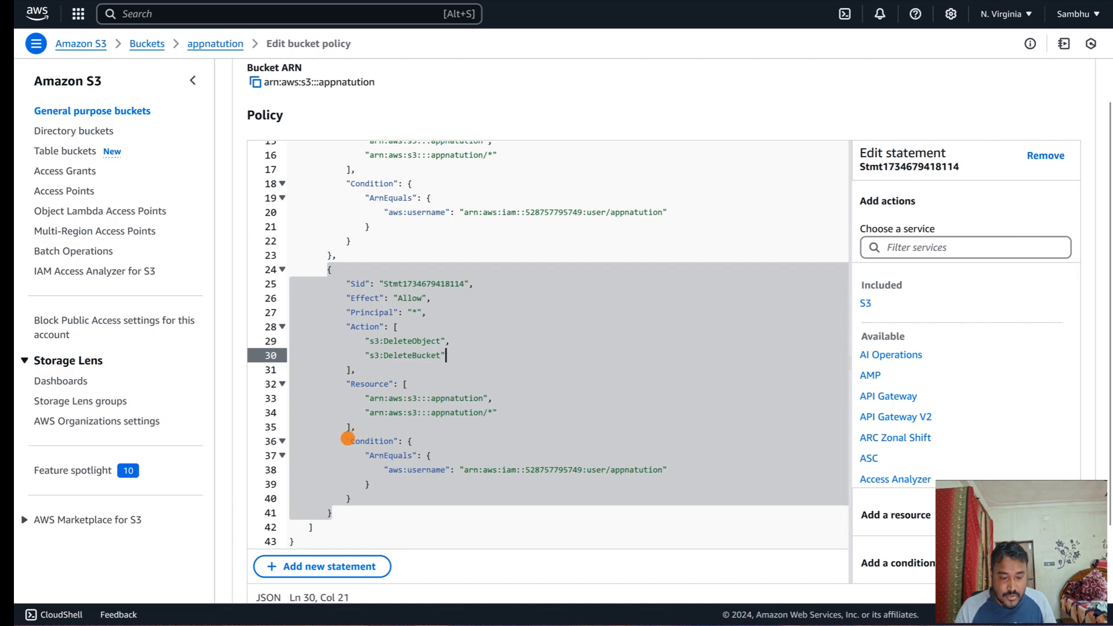
left_click(421, 439)
left_click_drag(355, 498, 350, 432)
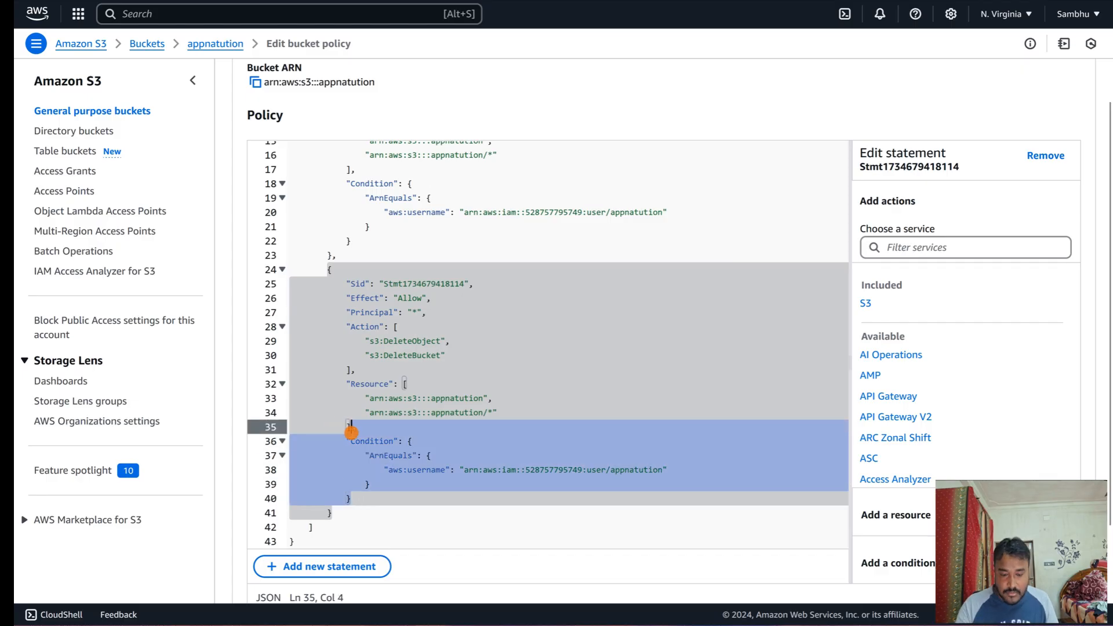
key("BackSpace")
left_click(421, 455)
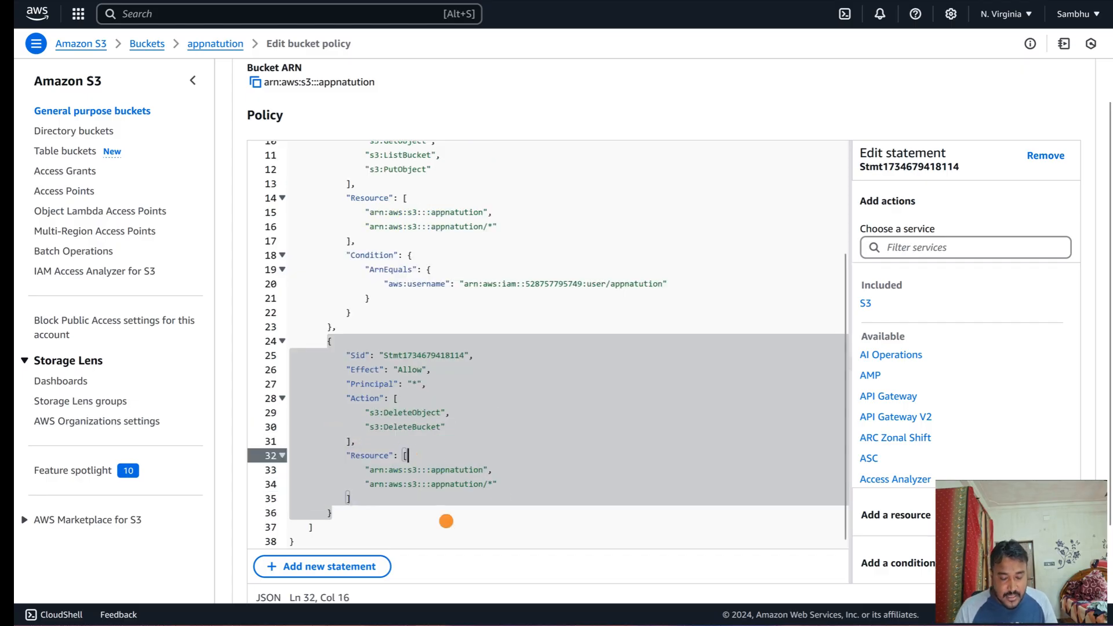
left_click(460, 470)
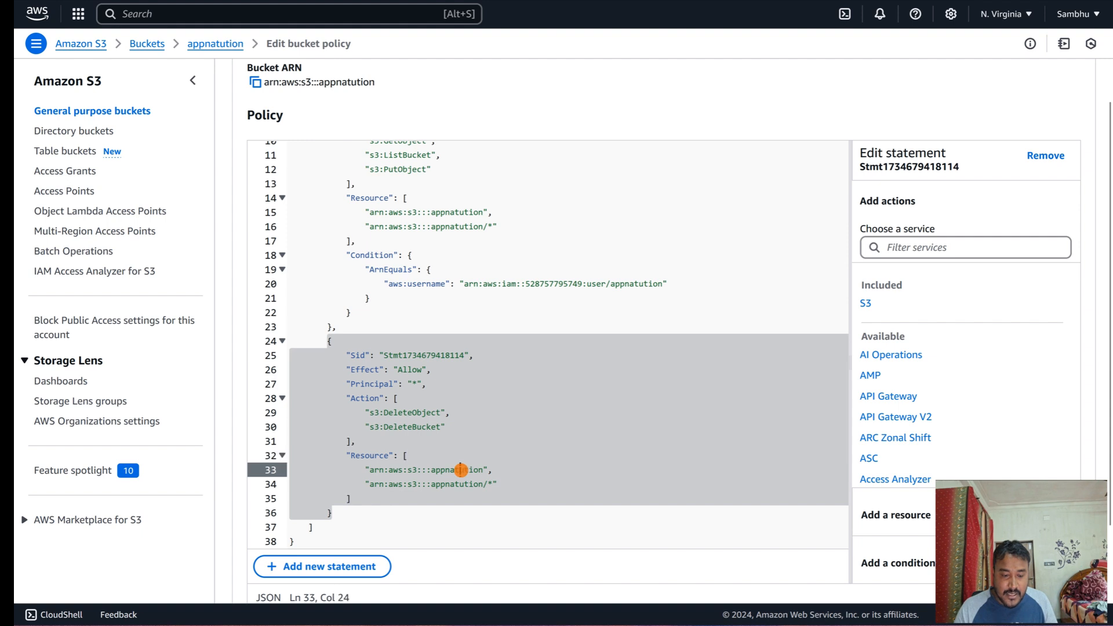
left_click(497, 471)
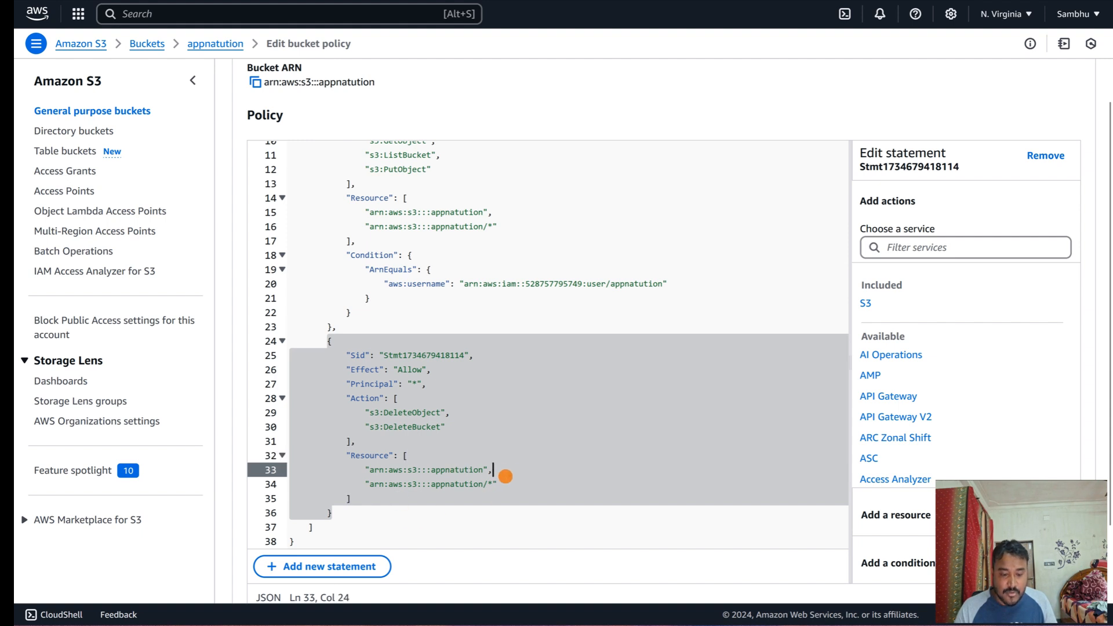
Set the second statement's Effect to Deny
double_click(410, 369)
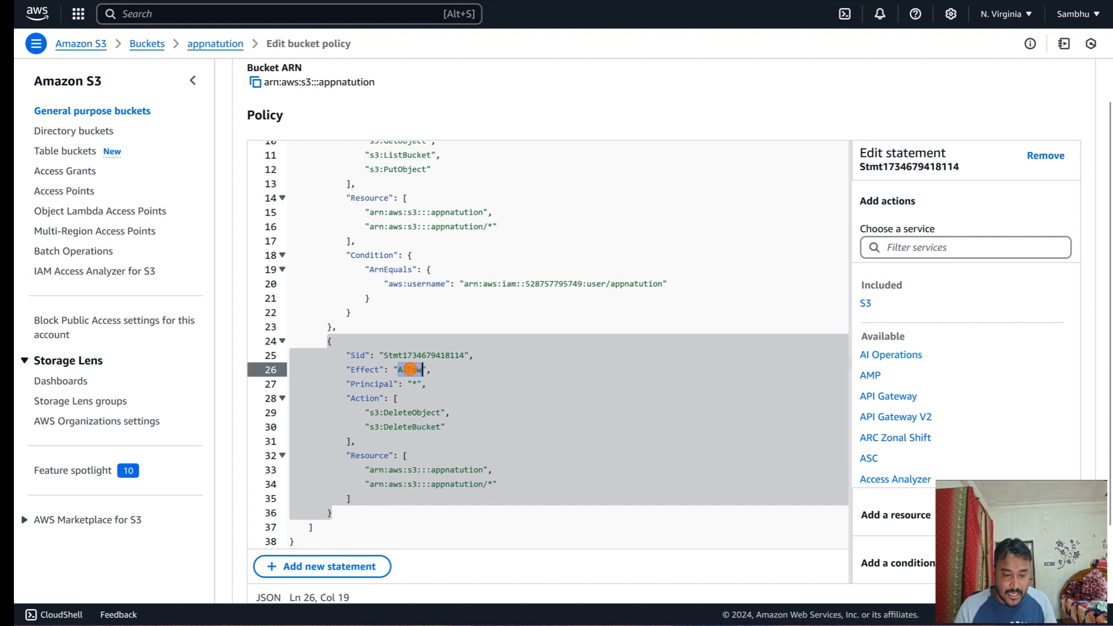
type("Deny")
key("BackSpace")
key("BackSpace")
type("ny")
left_click(491, 444)
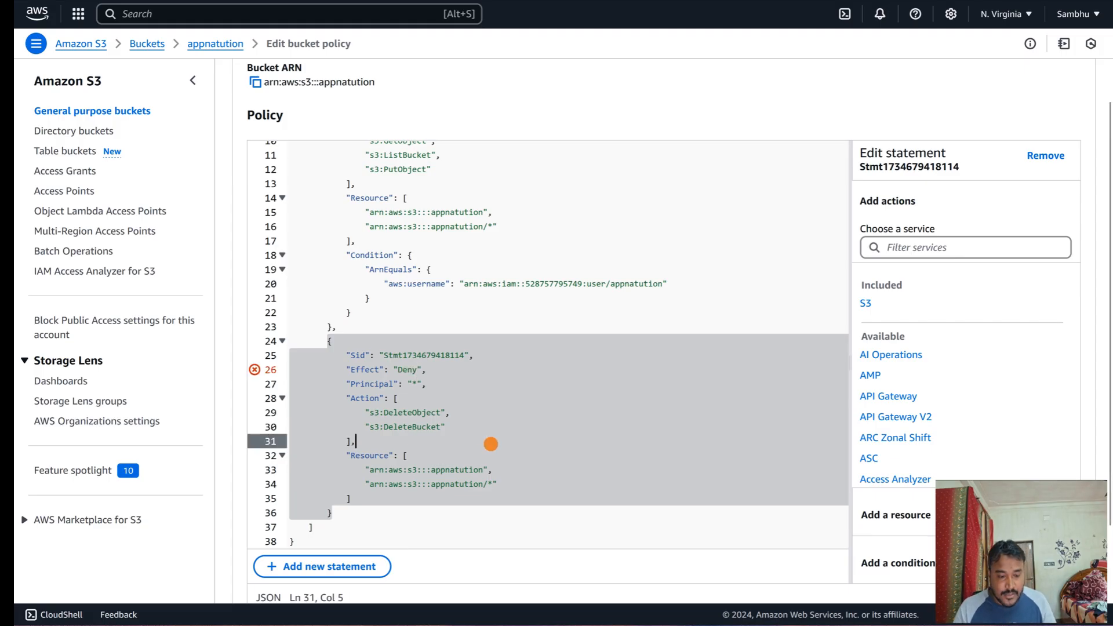
Check the Deny statement's actions, resources and principal, save the bucket policy changes and view the saved policy
scroll(491, 444, "down", 2)
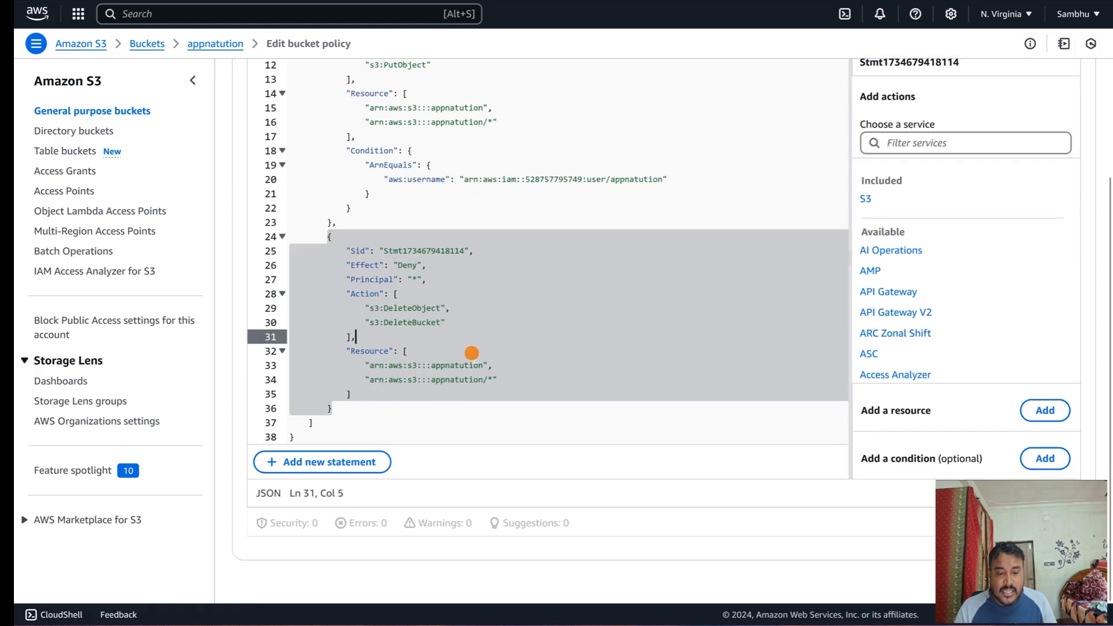
double_click(417, 307)
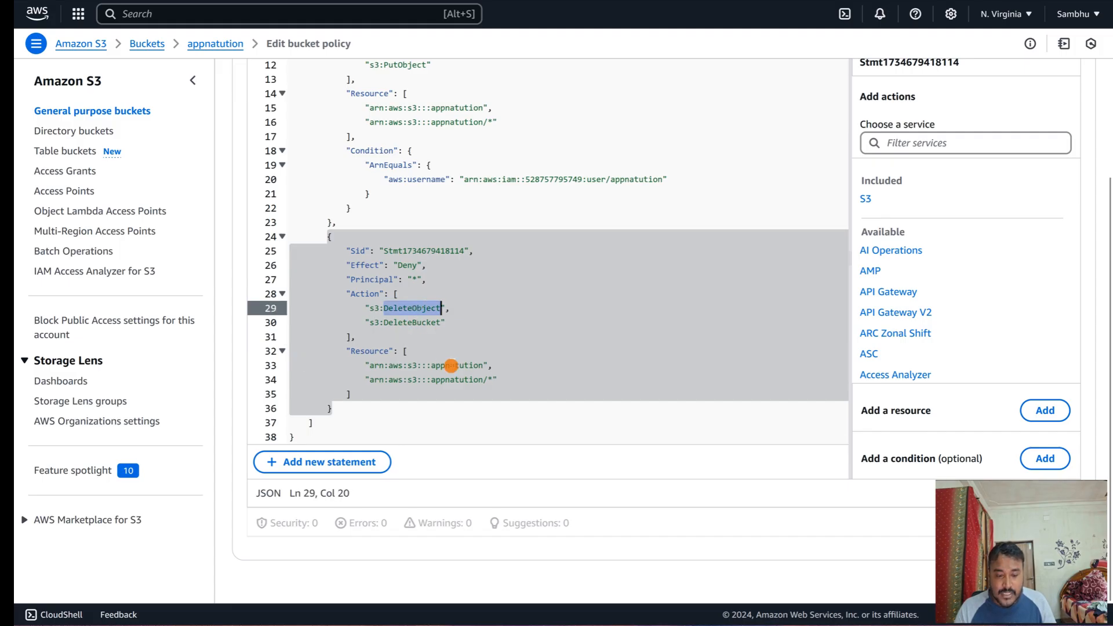
left_click(356, 399)
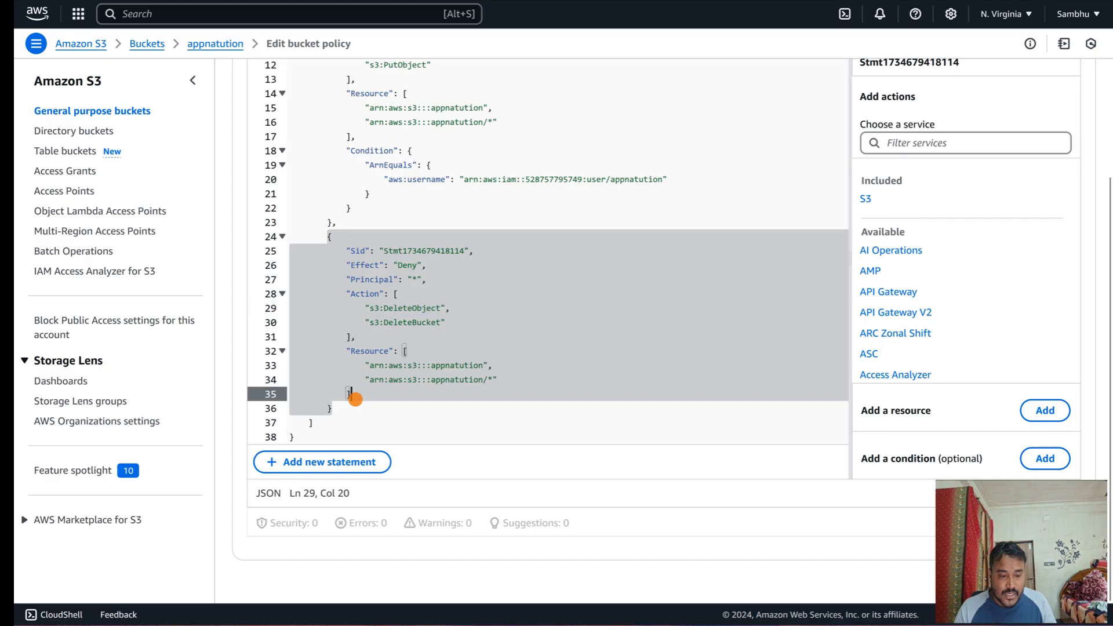
scroll(390, 318, "up", 2)
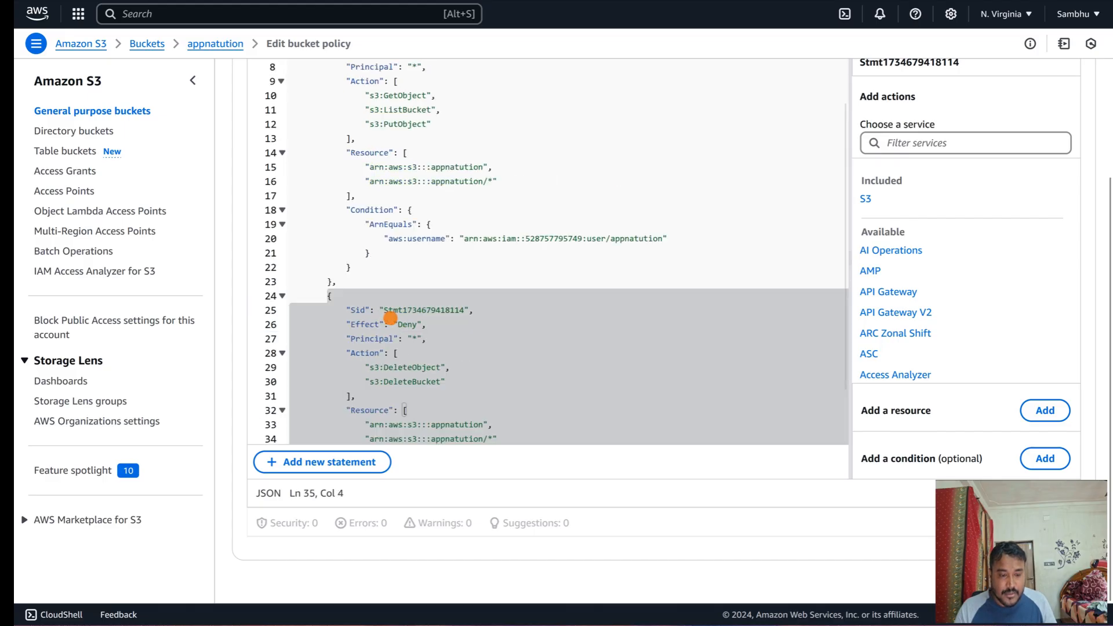
scroll(388, 318, "down", 1)
left_click(431, 310)
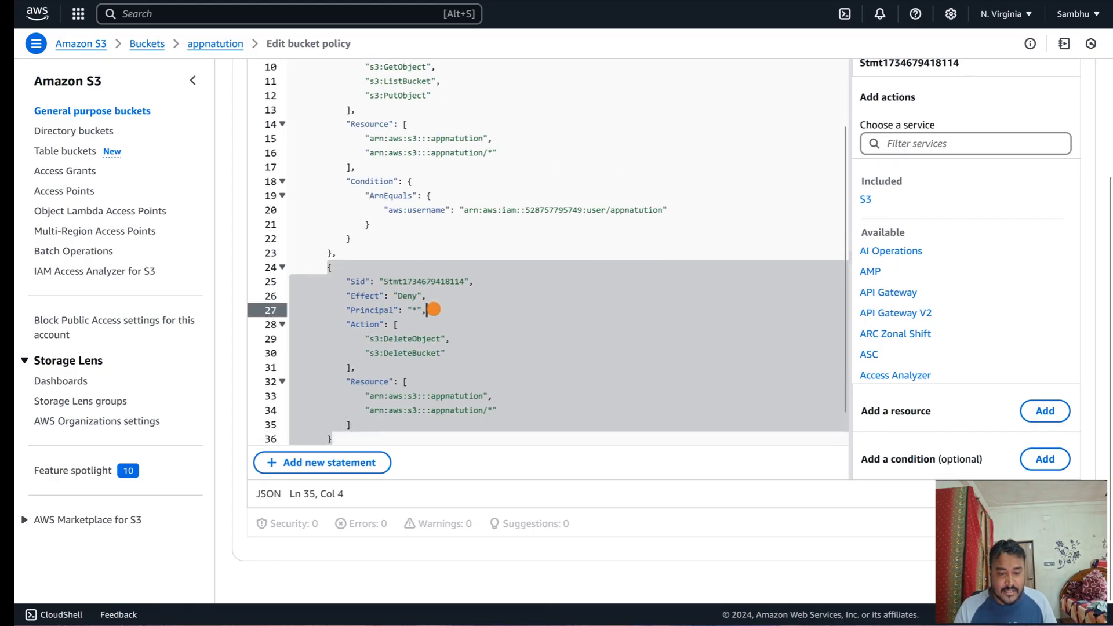
scroll(579, 359, "down", 2)
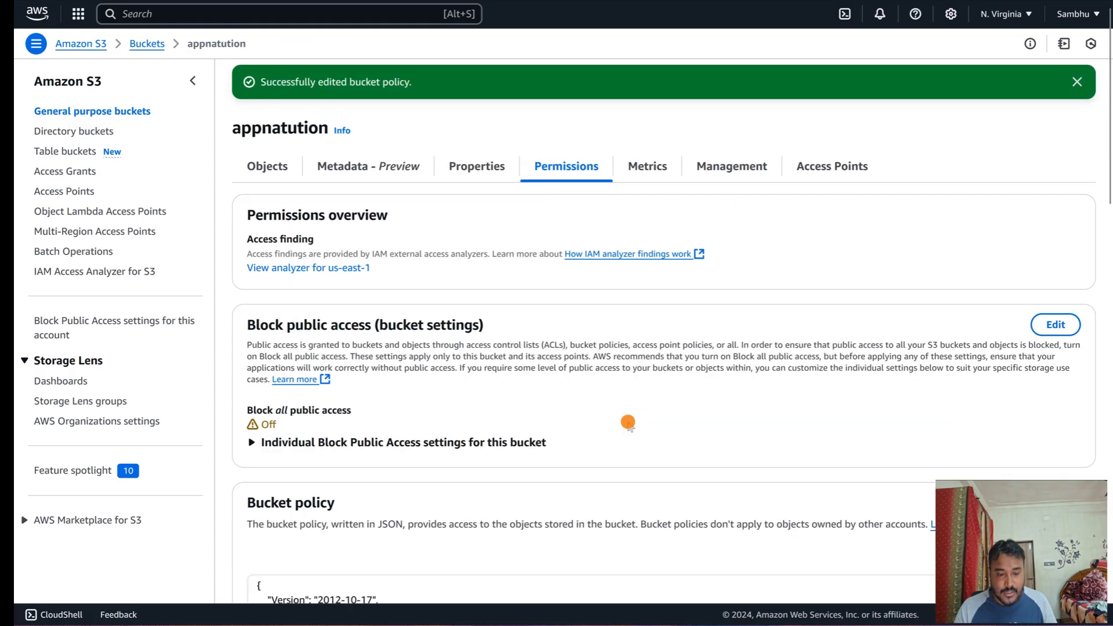
scroll(628, 423, "down", 4)
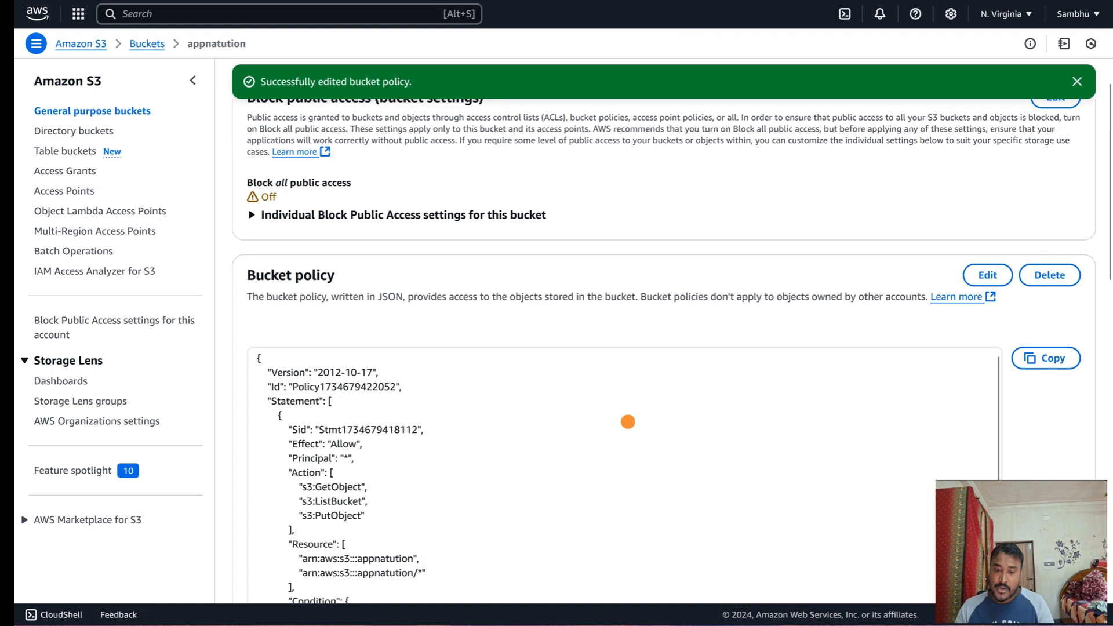